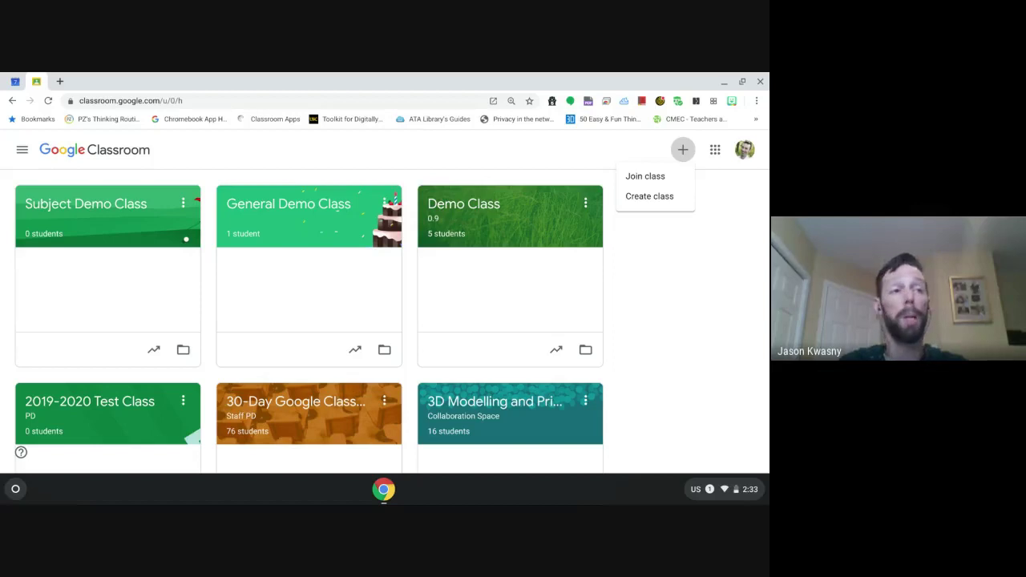
# Start creating a class and enter the teacher's surname followed by Math as the class name.
pyautogui.click(735, 217)
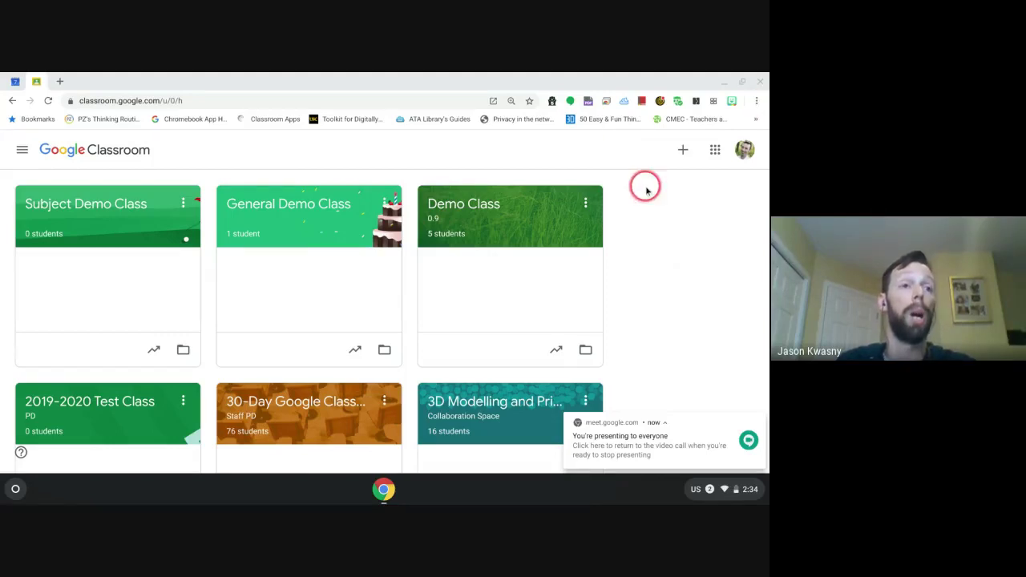
pyautogui.click(683, 149)
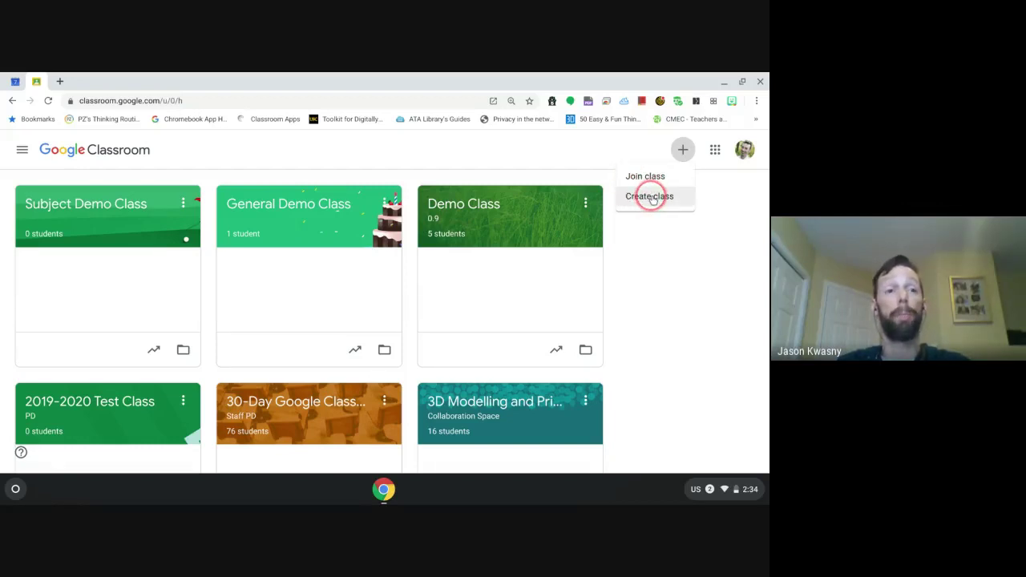
pyautogui.click(651, 197)
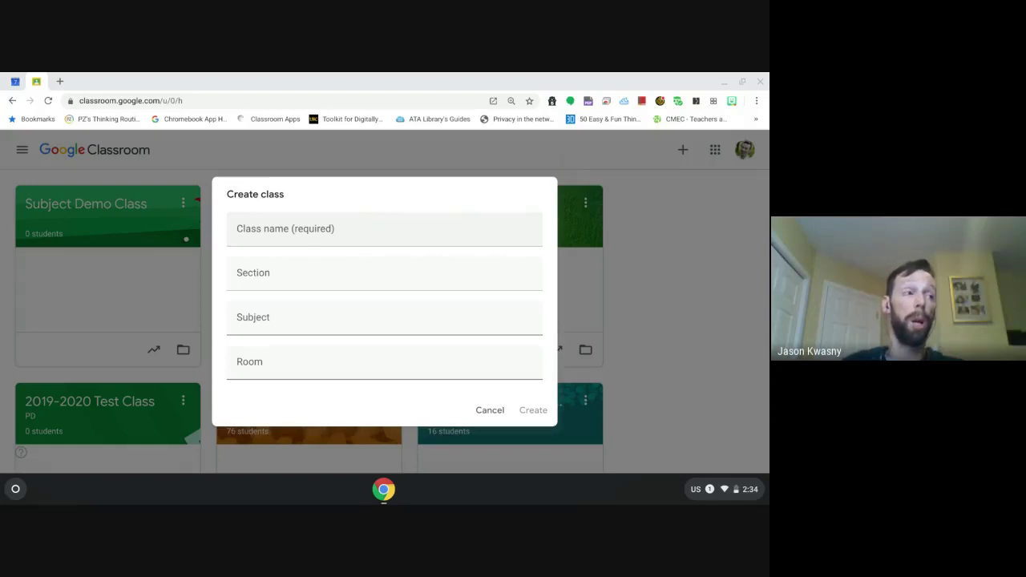
pyautogui.click(288, 230)
pyautogui.write('M')
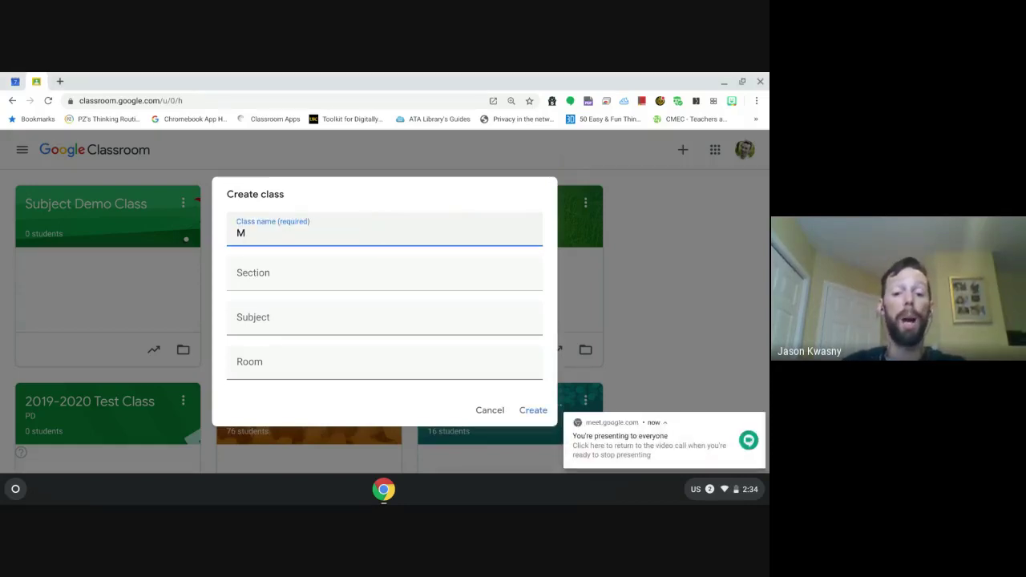
pyautogui.write('ath')
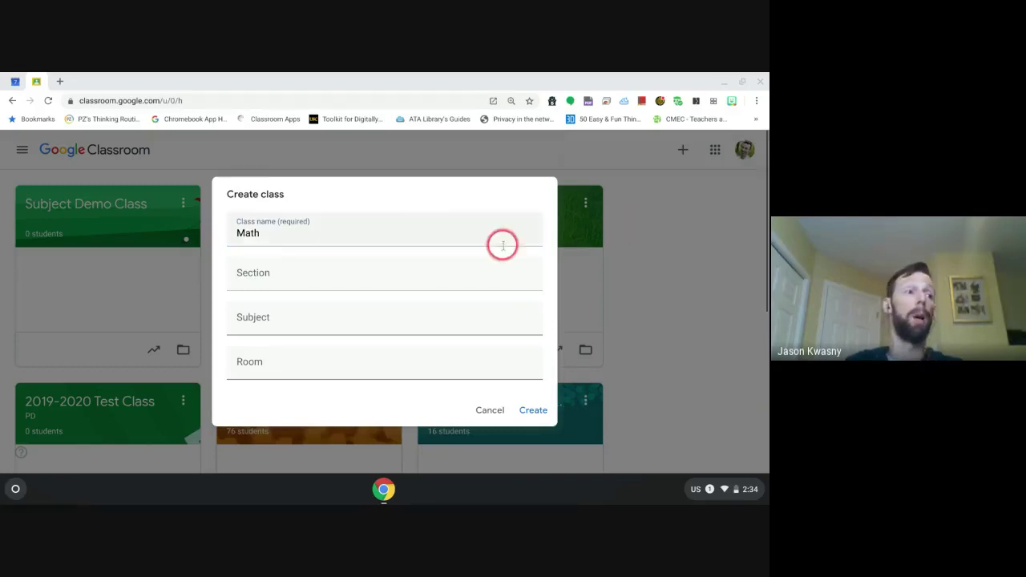
pyautogui.click(236, 230)
pyautogui.write('Kwasny')
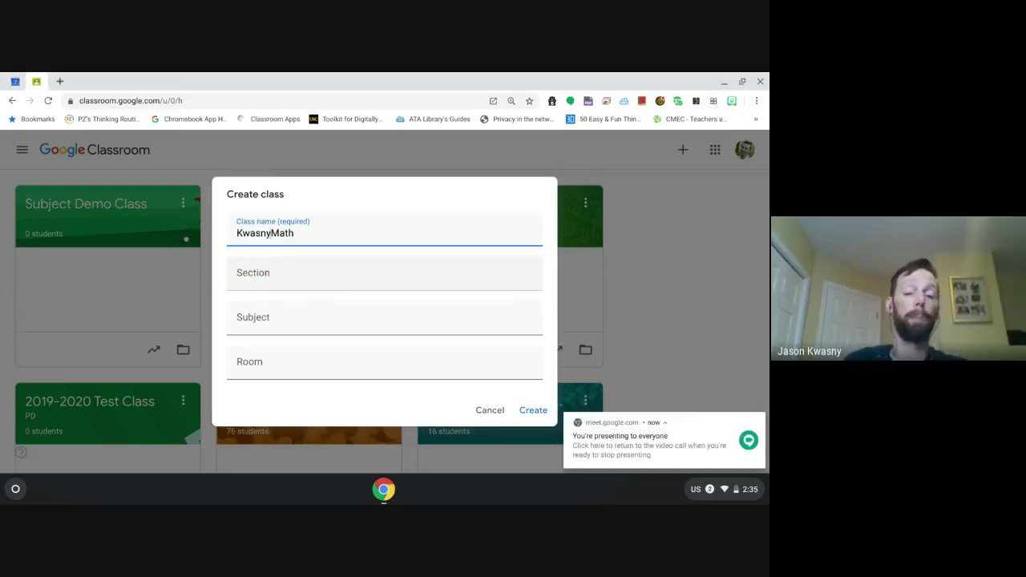
pyautogui.click(754, 419)
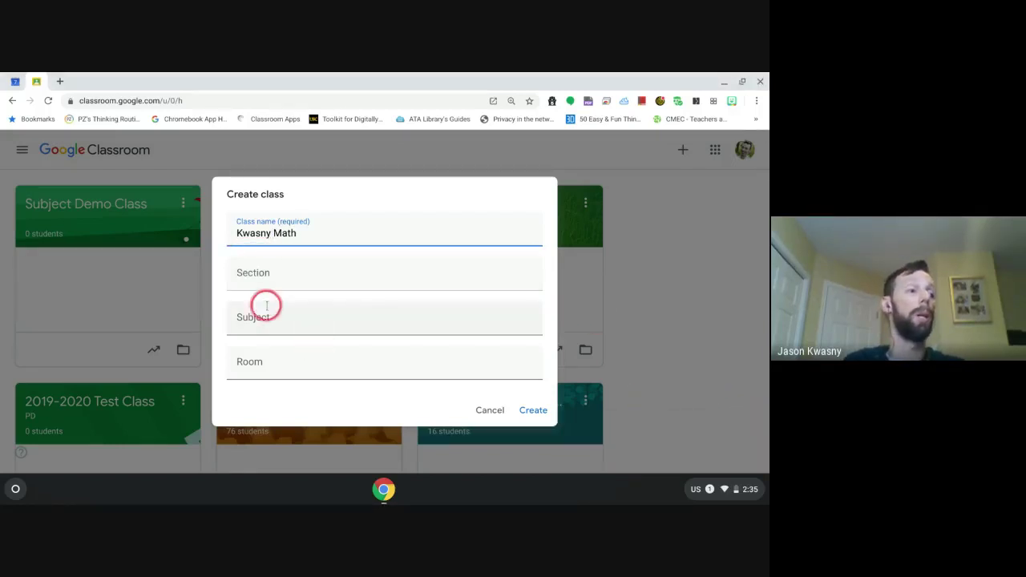
# Enter 2019-2020 as the new class's section and cancel creating the class.
pyautogui.click(249, 278)
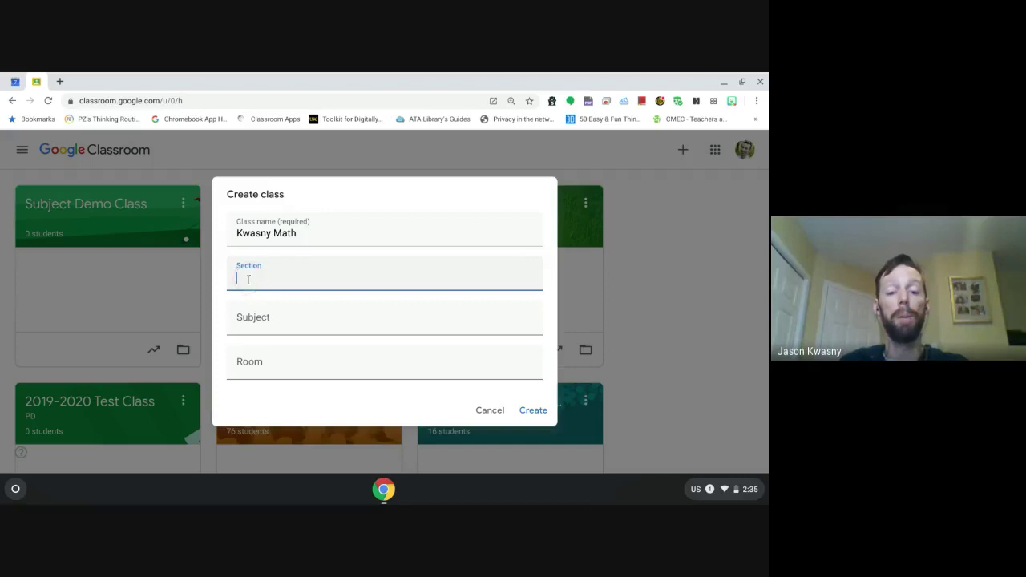
pyautogui.write('2019')
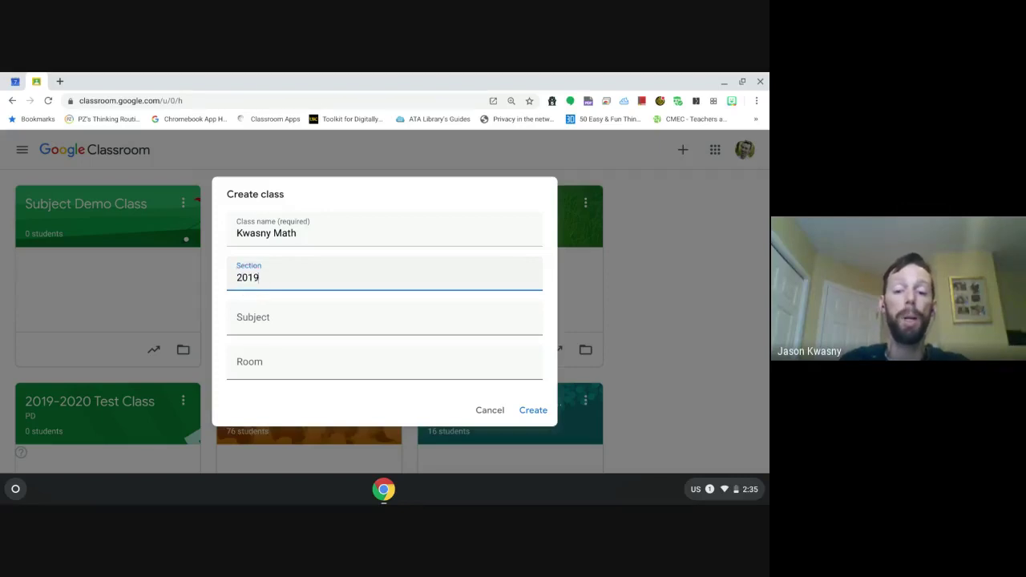
pyautogui.write('-2020')
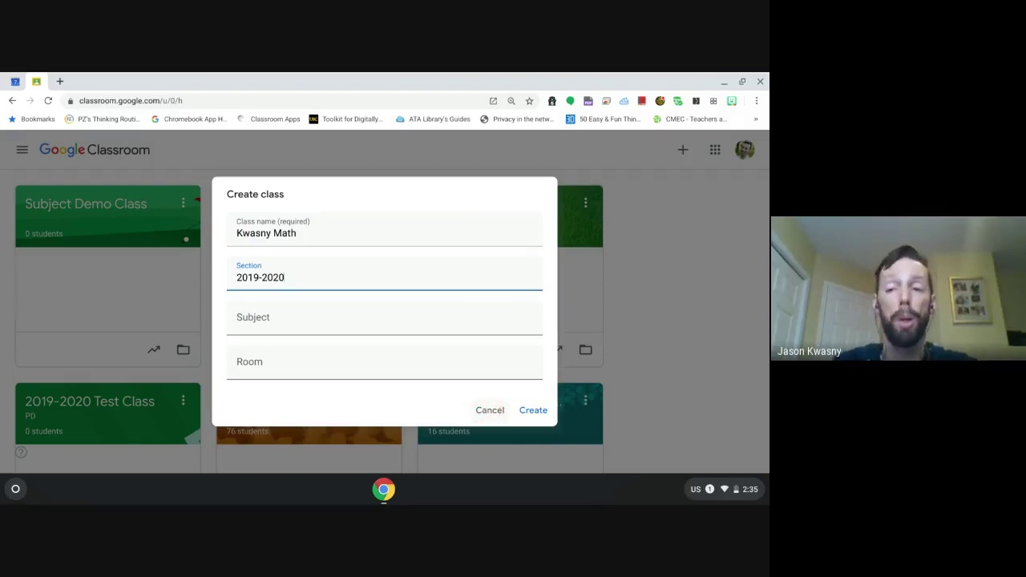
pyautogui.click(488, 411)
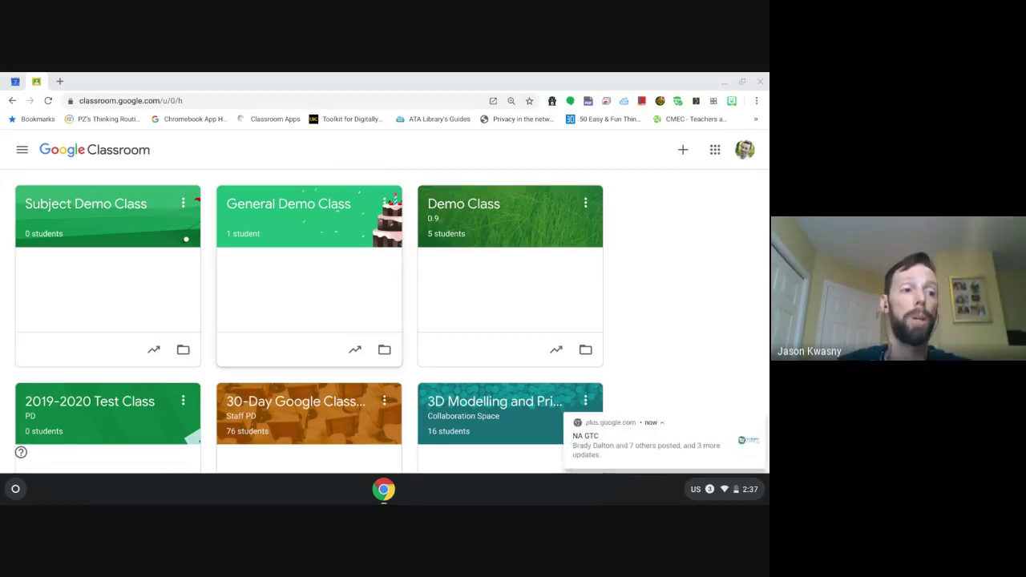
# Open the classwork list of the Demo Class with all its topics.
pyautogui.click(505, 211)
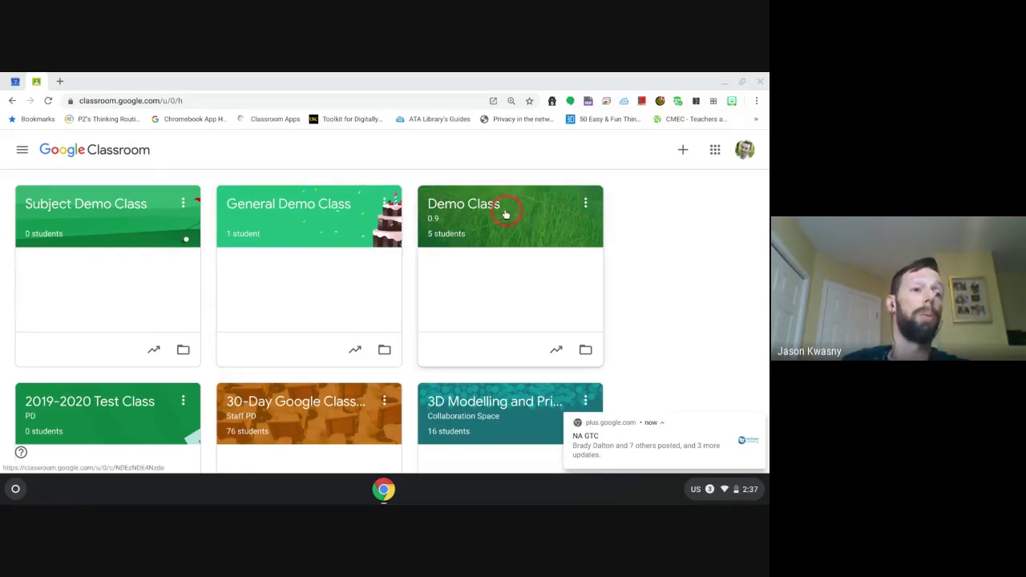
pyautogui.click(756, 419)
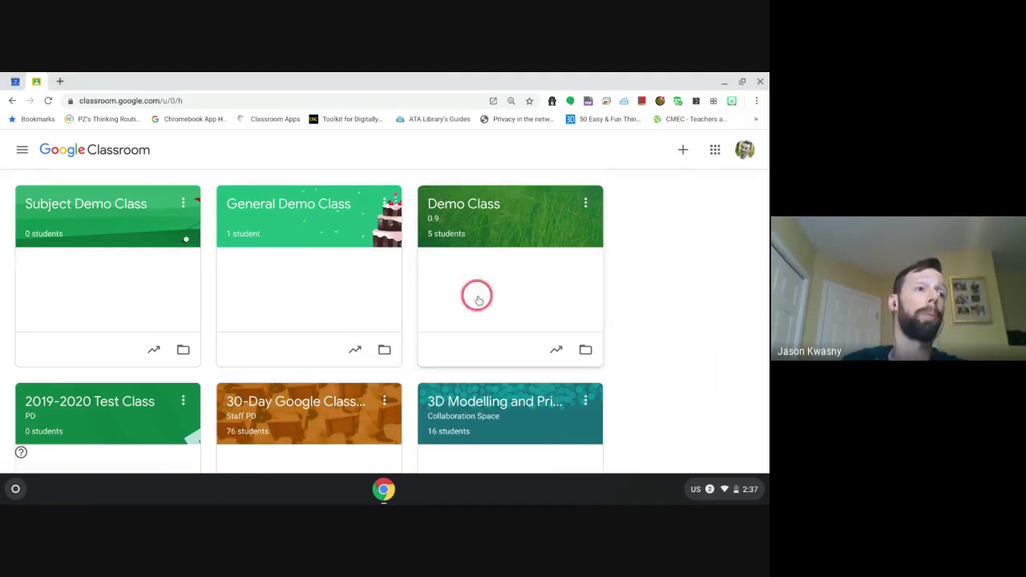
pyautogui.click(461, 204)
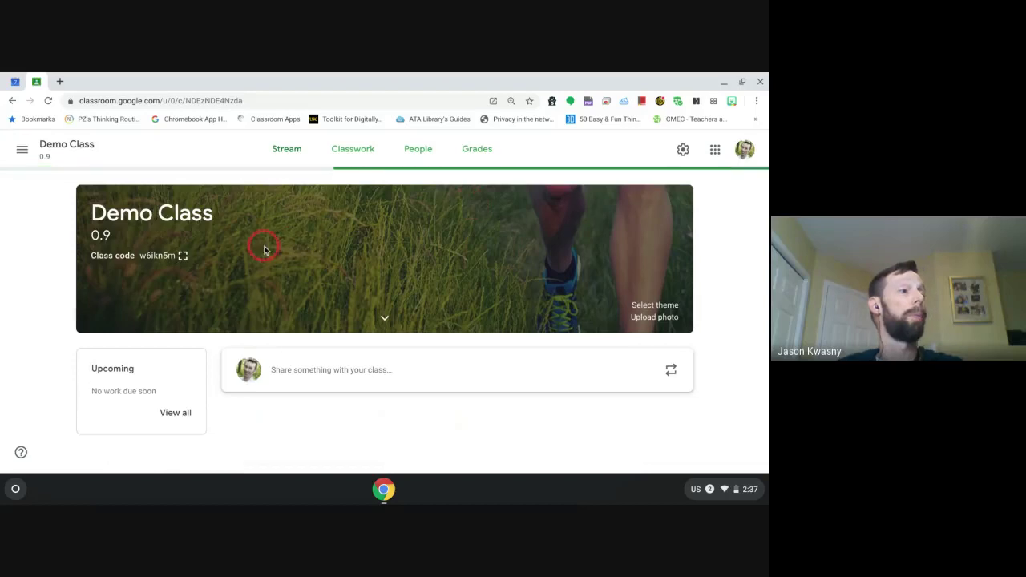
pyautogui.click(361, 150)
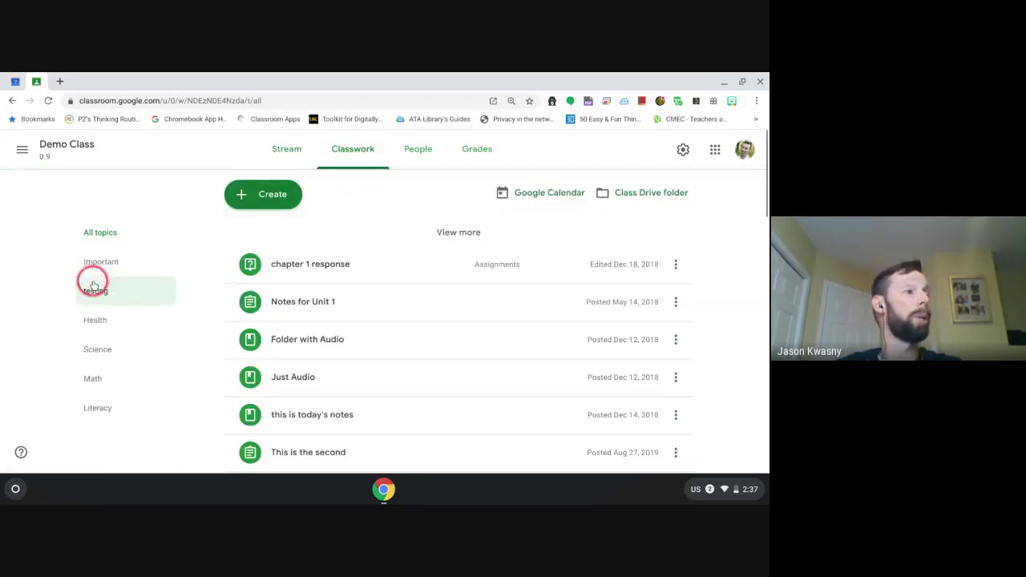
# View the Health, Science and Math topics of the Demo Class one after another.
pyautogui.click(95, 323)
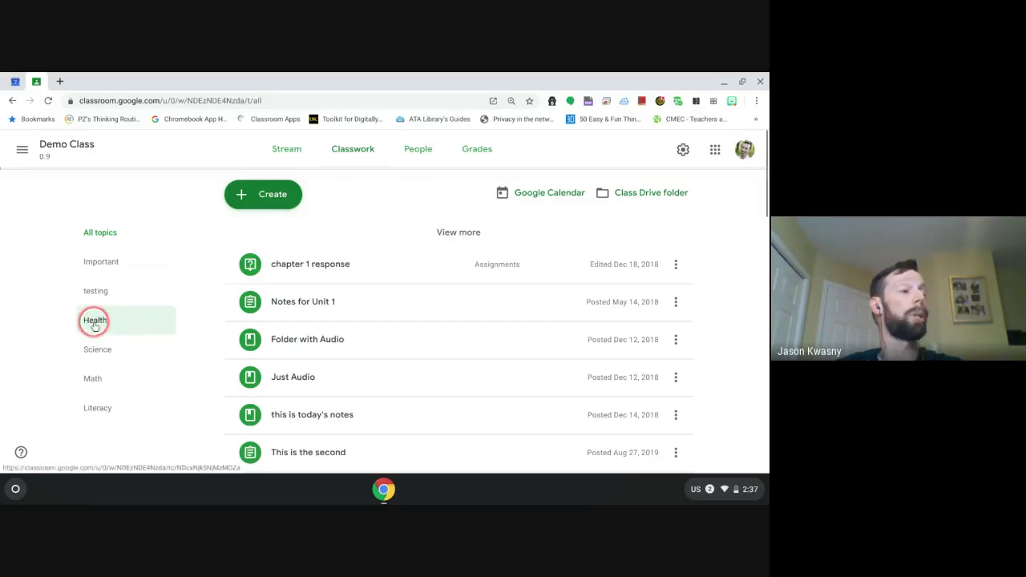
pyautogui.click(94, 351)
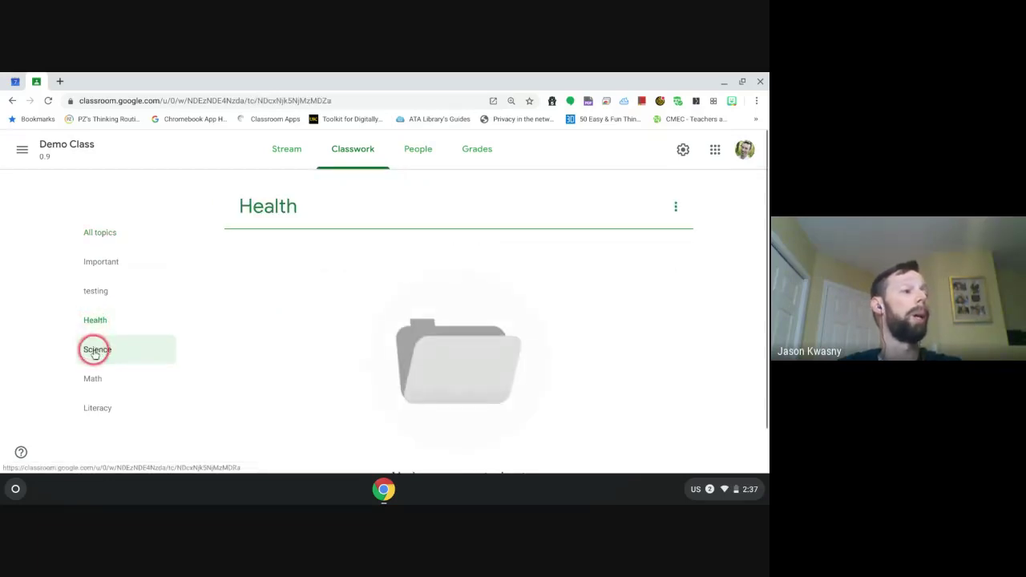
pyautogui.click(94, 383)
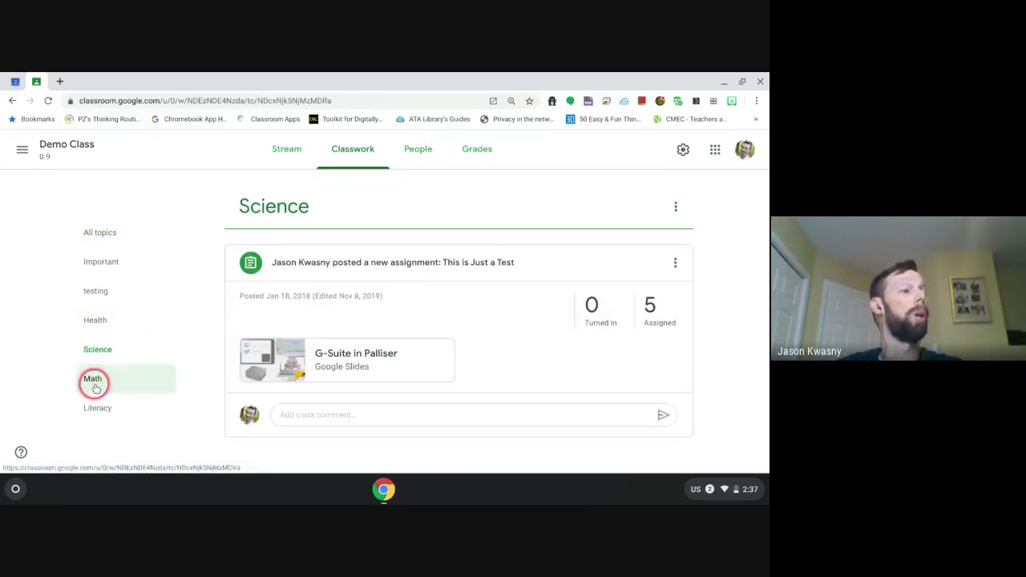
pyautogui.click(189, 265)
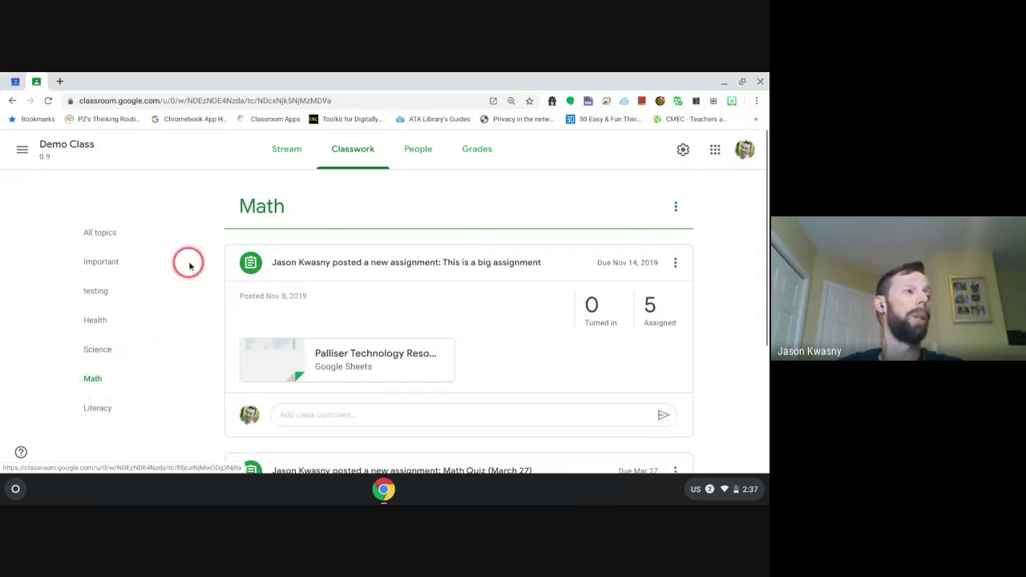
# Switch to the General Demo Class's classwork, view its Literacy topic and return to all topics.
pyautogui.click(22, 147)
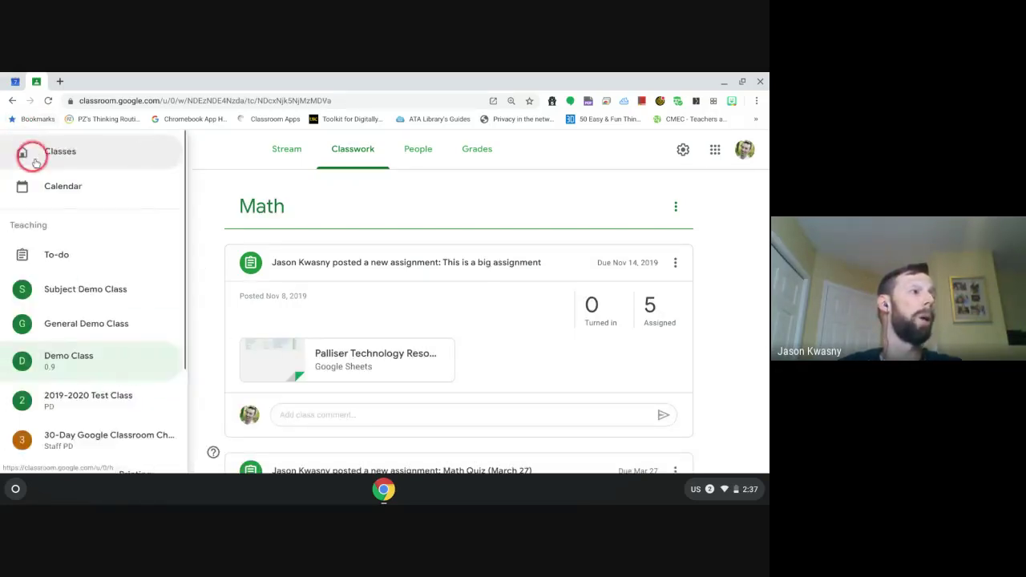
pyautogui.click(56, 329)
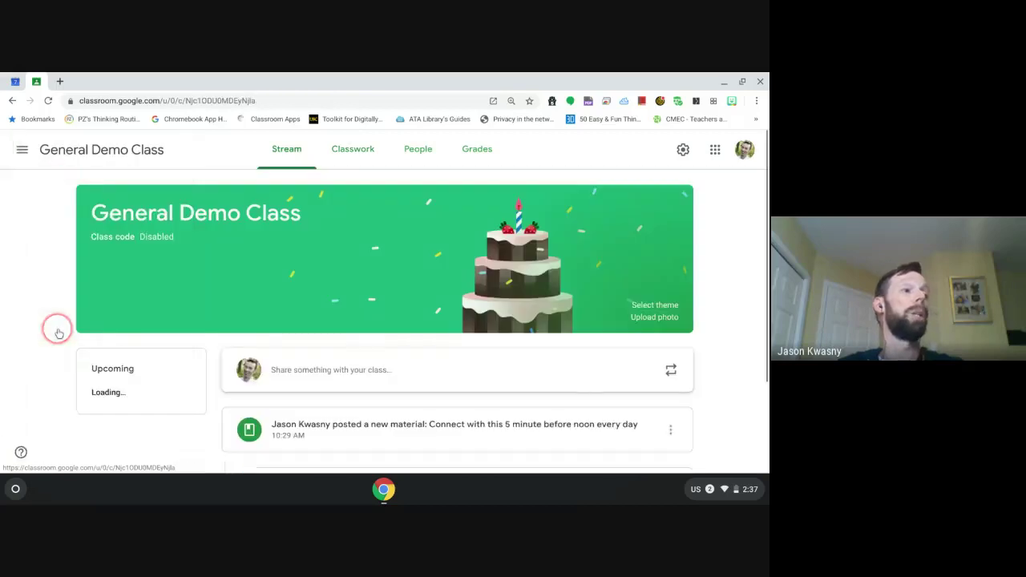
pyautogui.click(365, 165)
pyautogui.click(124, 262)
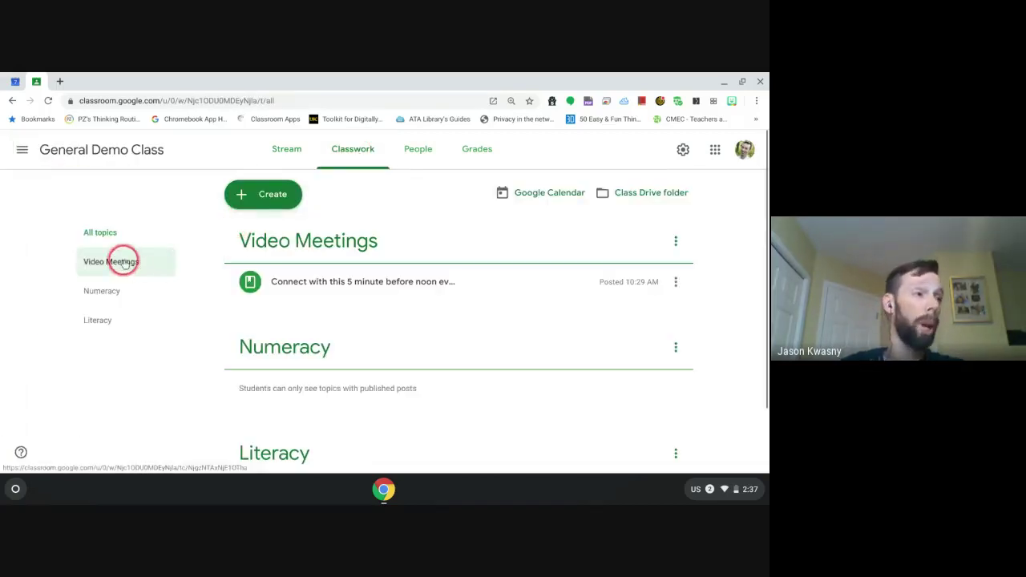
pyautogui.scroll(-1, 196, 340)
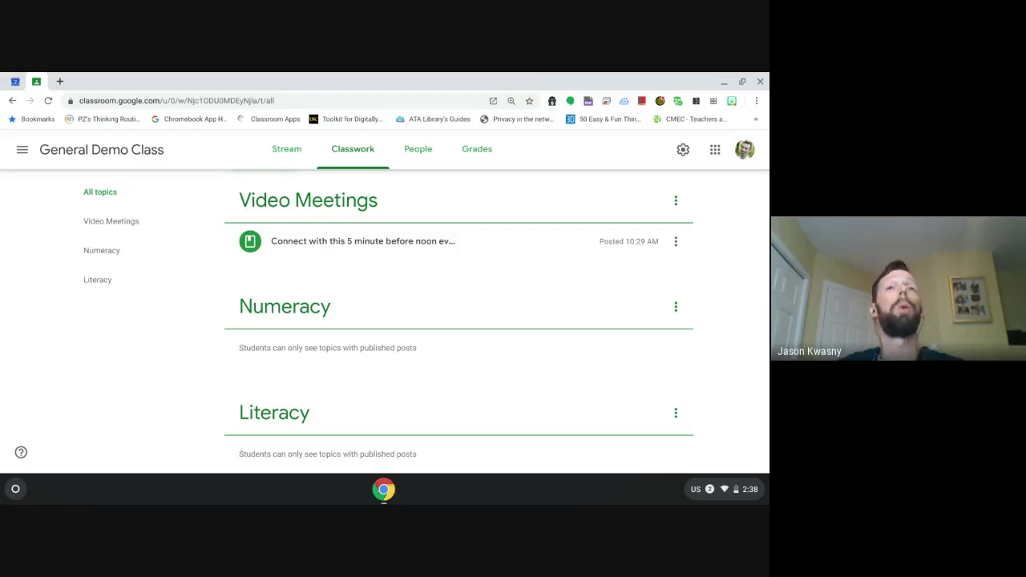
pyautogui.click(98, 280)
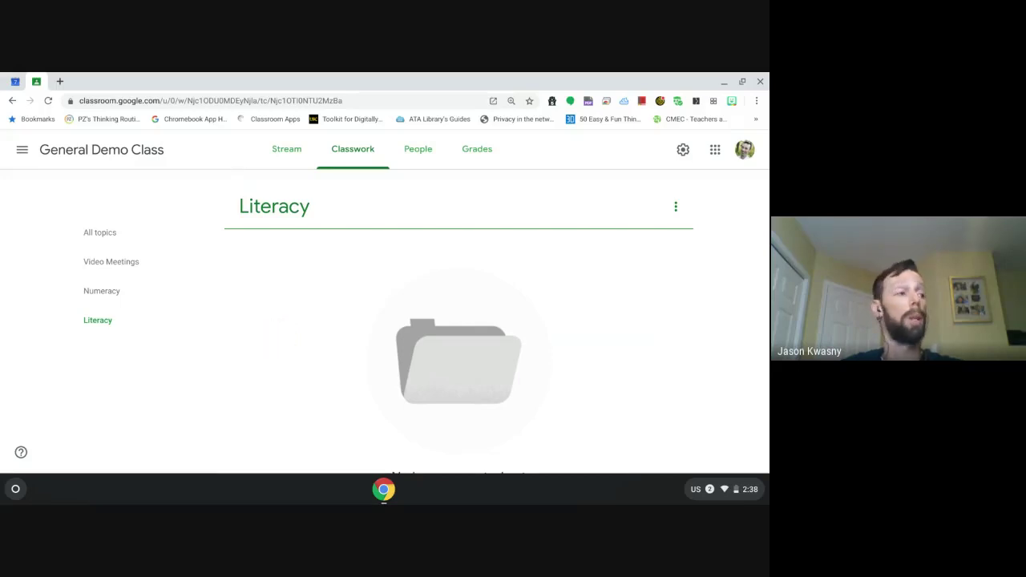
pyautogui.click(99, 232)
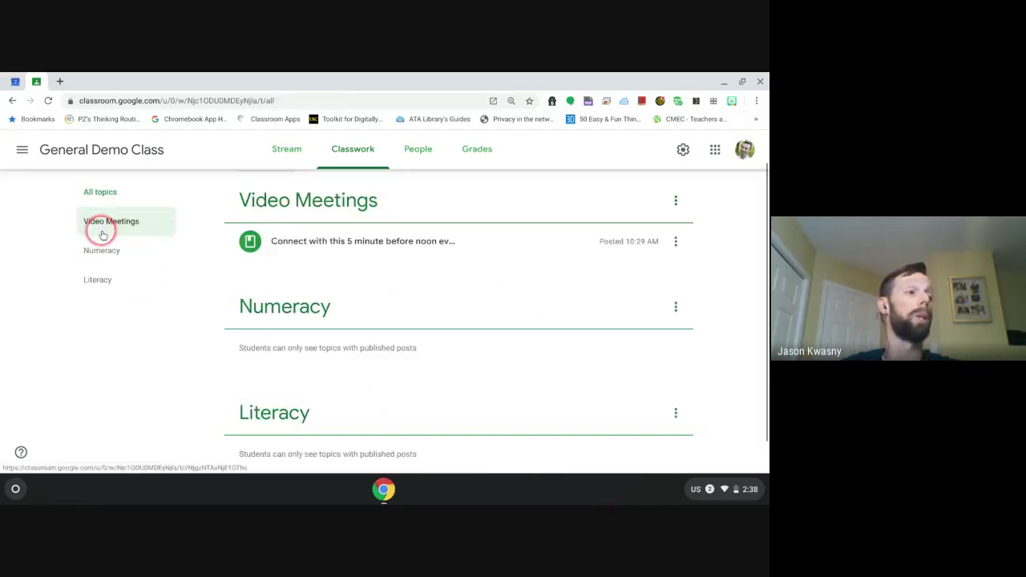
# Switch to the Subject Demo Class and look through the topics in its classwork.
pyautogui.click(21, 150)
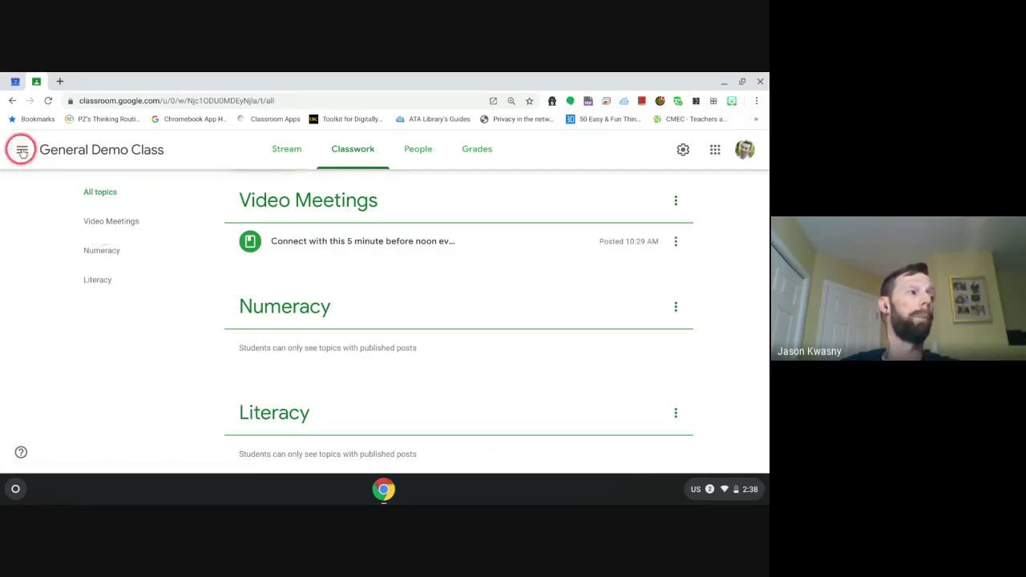
pyautogui.click(74, 298)
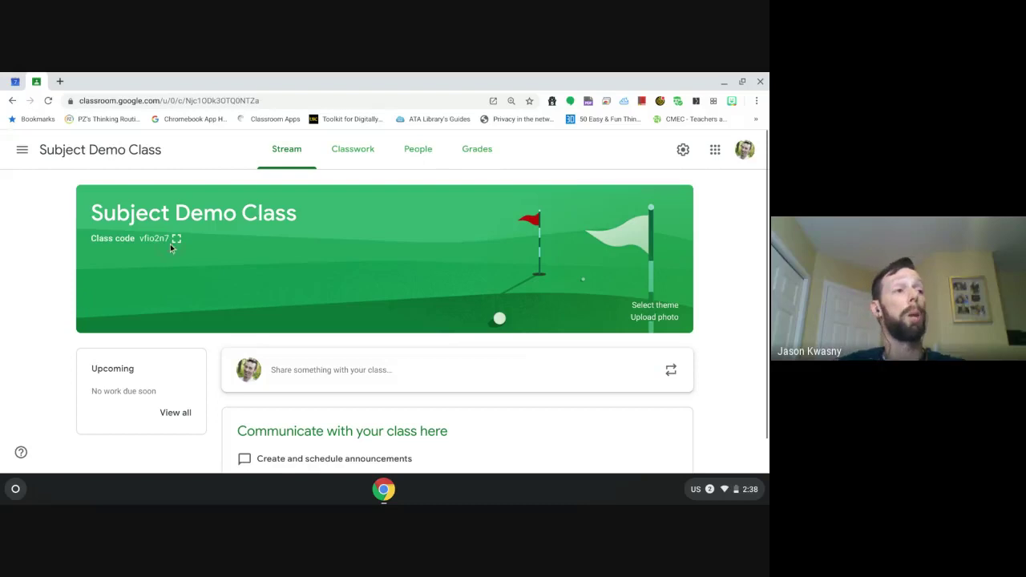
pyautogui.click(362, 149)
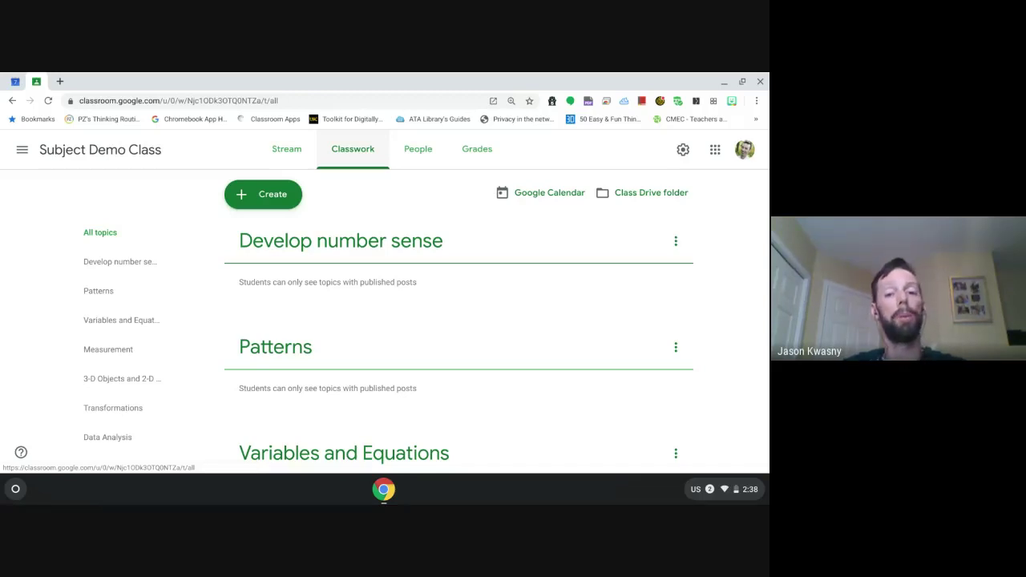
pyautogui.click(209, 236)
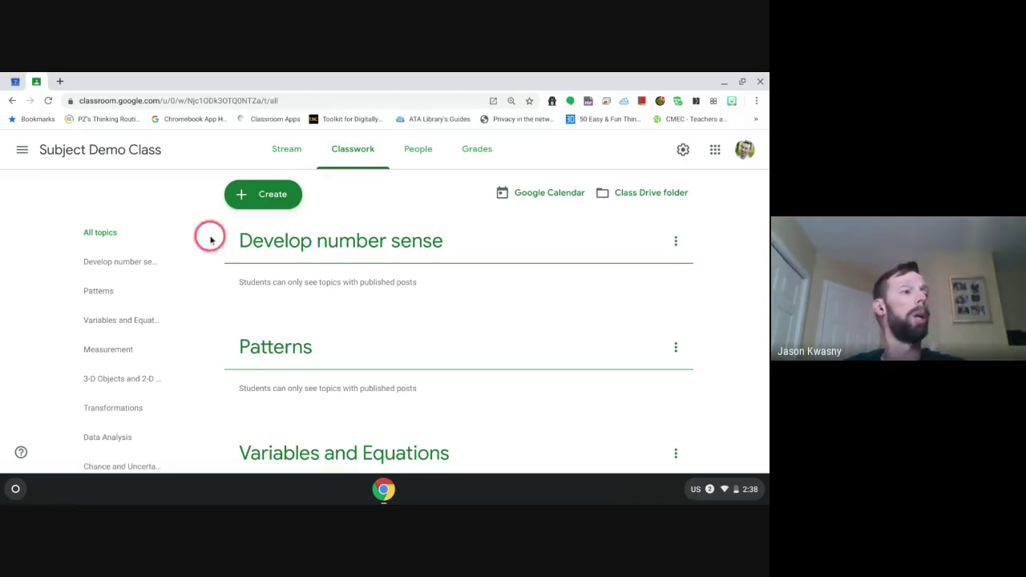
pyautogui.scroll(-1, 210, 240)
pyautogui.scroll(-1, 208, 236)
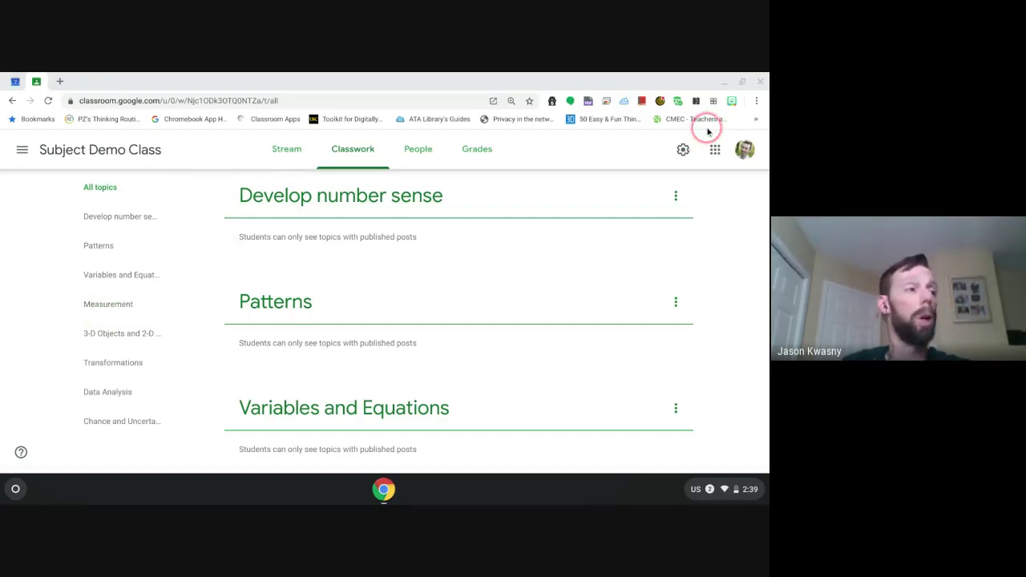
# Return to the General Demo Class's classwork and expand the Video Meetings material to view its meeting link, collapsing it again.
pyautogui.click(20, 152)
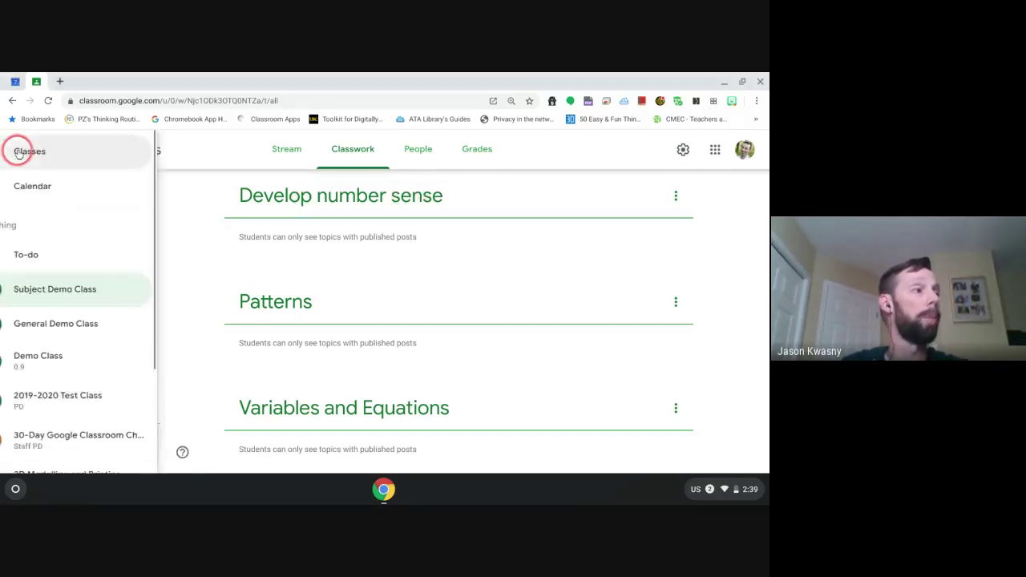
pyautogui.click(83, 331)
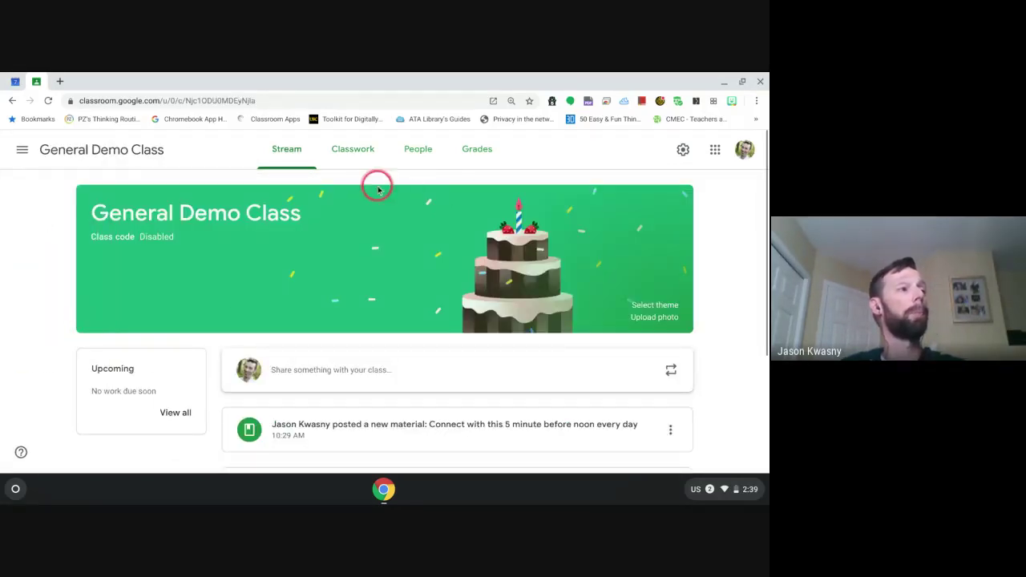
pyautogui.click(351, 152)
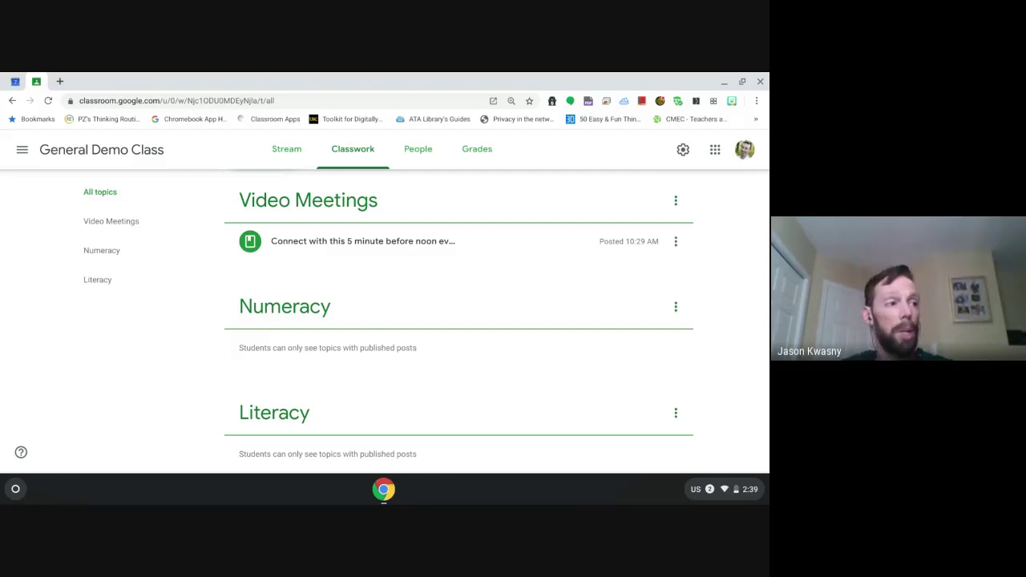
pyautogui.click(410, 248)
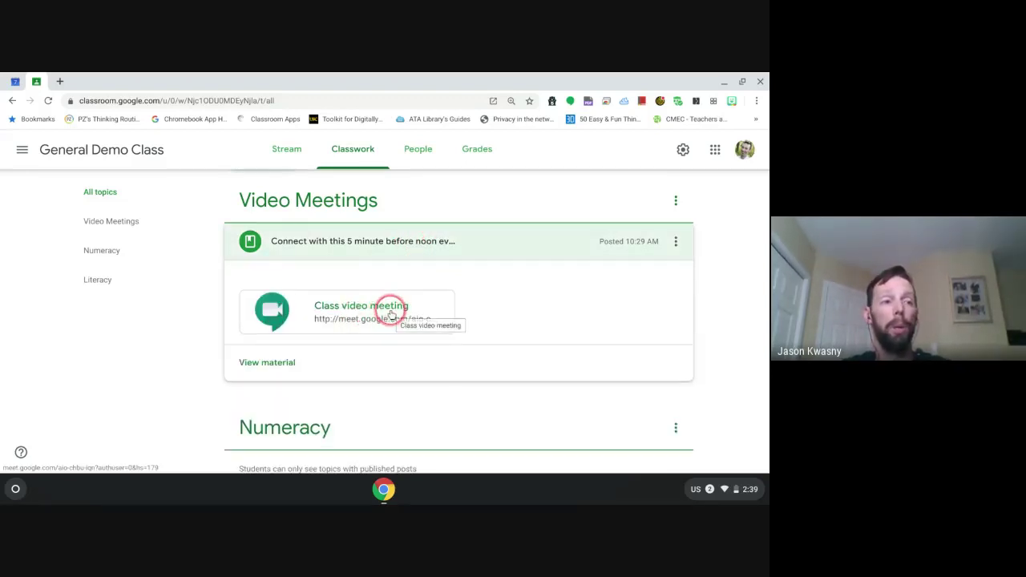
pyautogui.click(485, 249)
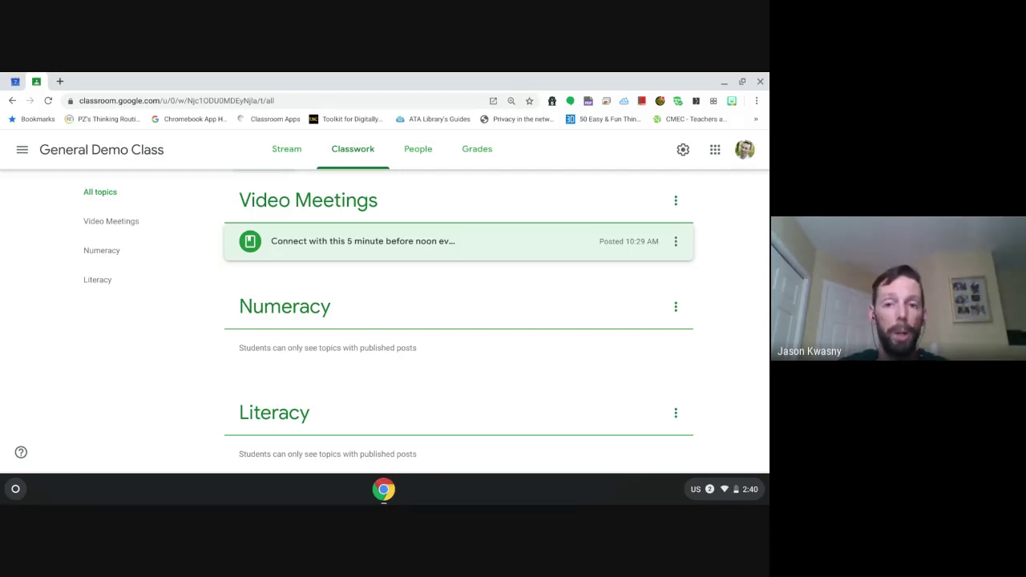
# Expand the material under the Video Meetings topic to view its class video meeting link.
pyautogui.click(485, 249)
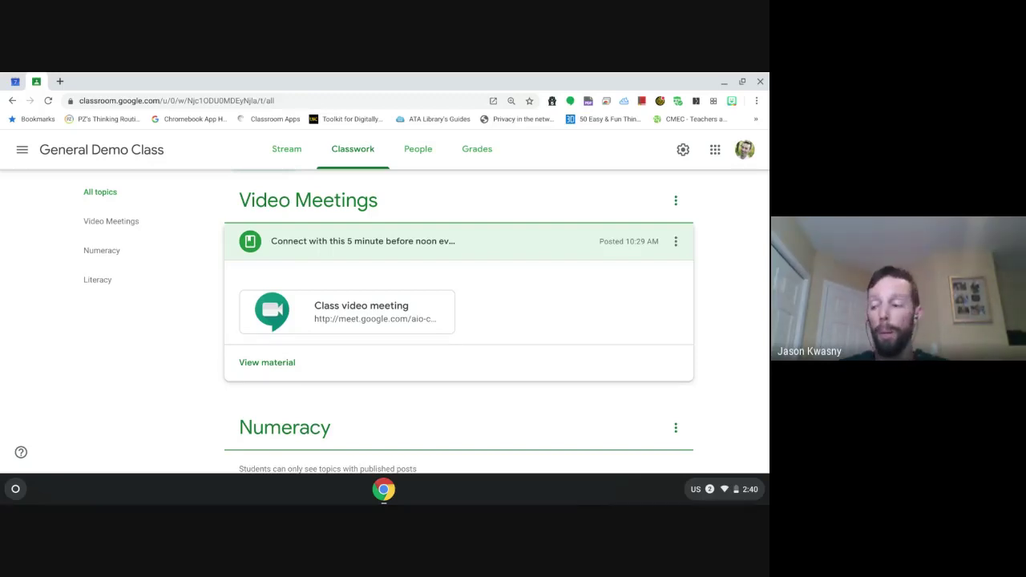
pyautogui.scroll(2, 458, 321)
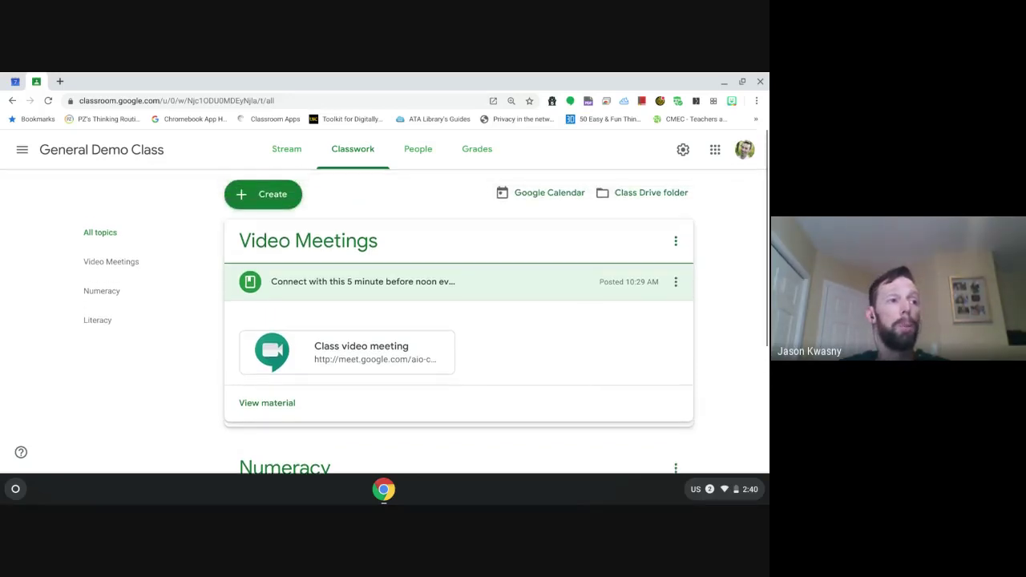
pyautogui.click(471, 217)
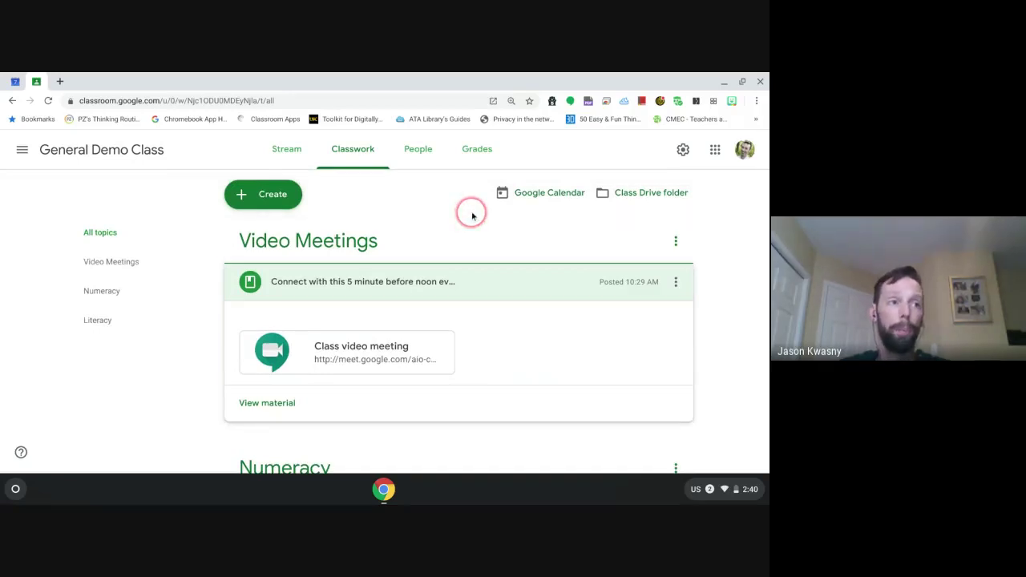
pyautogui.click(456, 219)
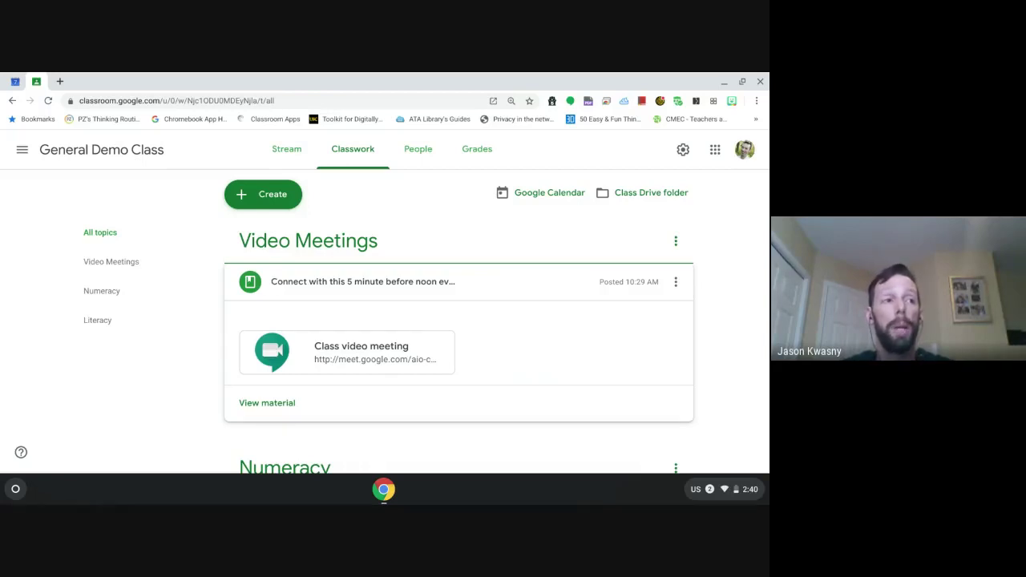
pyautogui.click(477, 200)
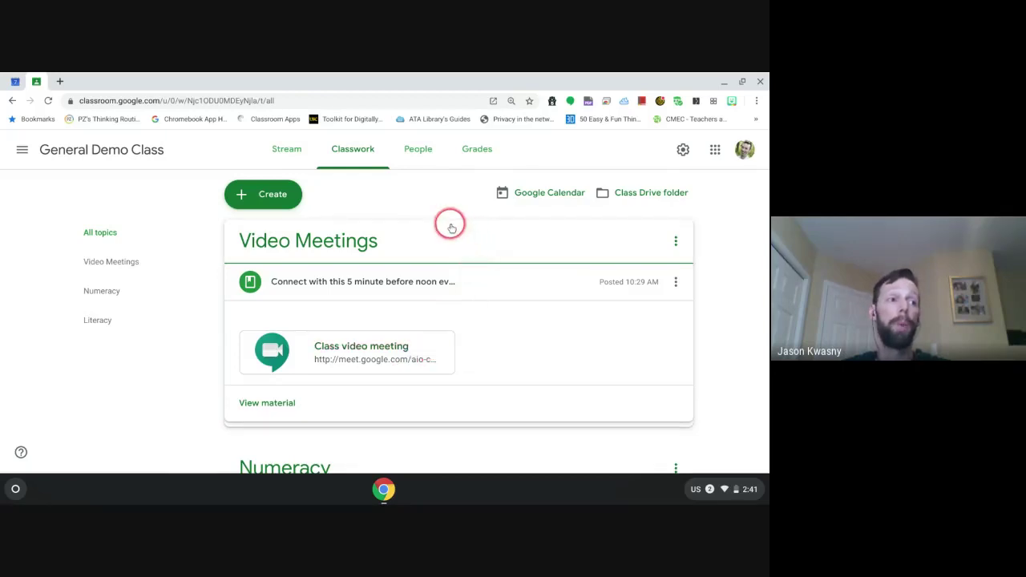
# Move the Literacy topic above the Numeracy topic in the General Demo Class's classwork.
pyautogui.scroll(-1, 451, 229)
pyautogui.scroll(-5, 451, 229)
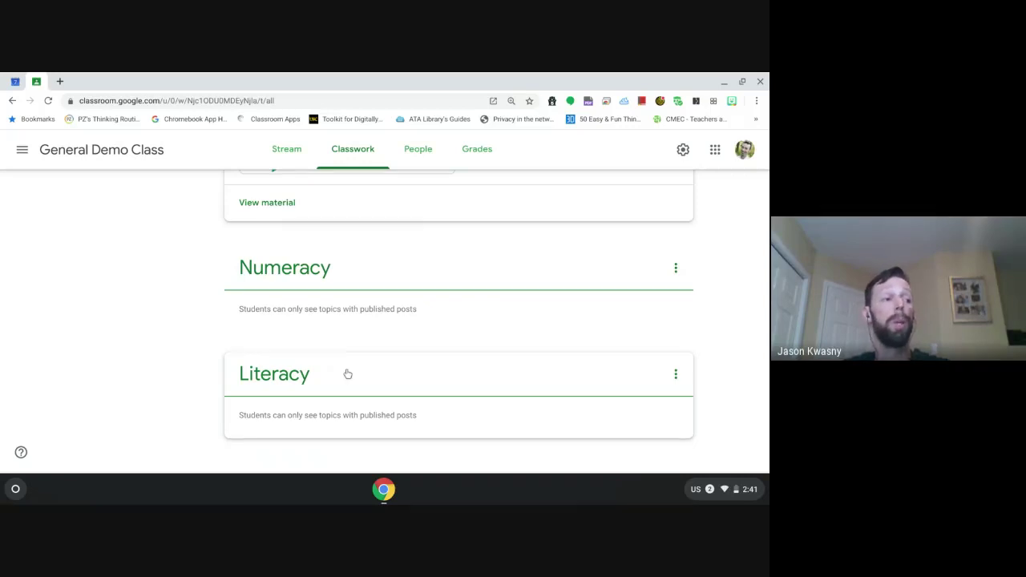
pyautogui.moveTo(348, 374); pyautogui.dragTo(336, 274)
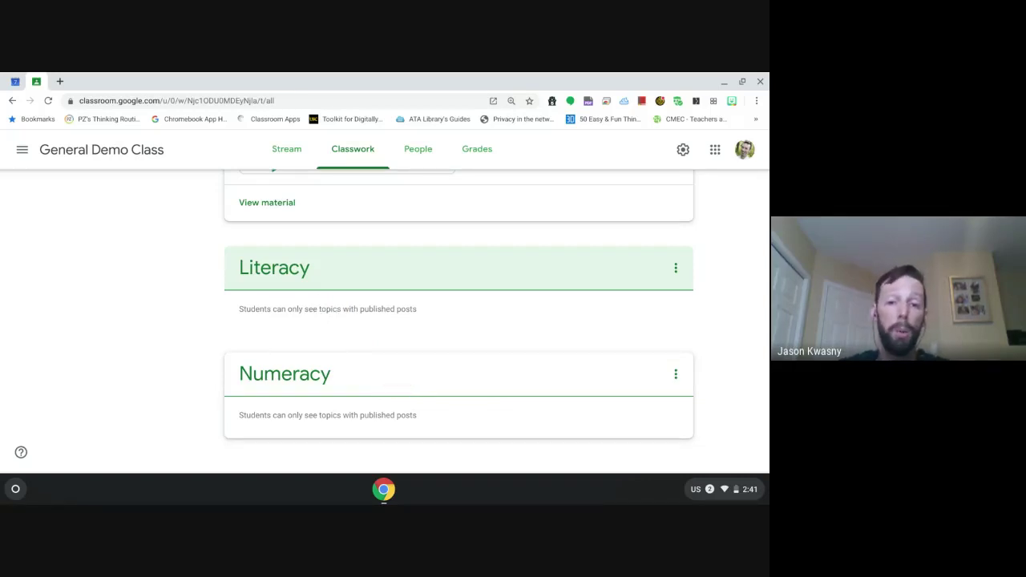
pyautogui.click(360, 256)
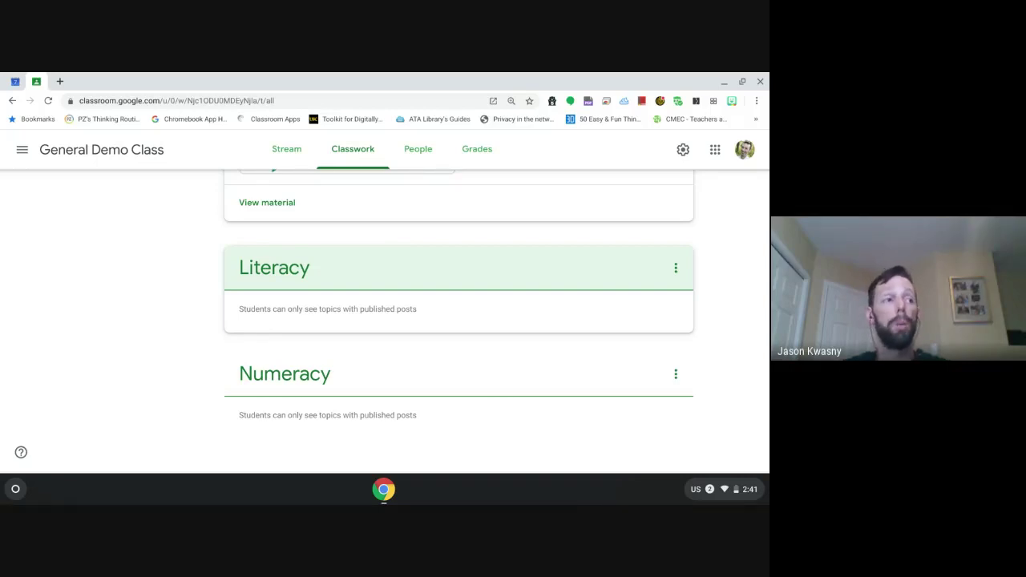
# Switch to the Demo Class and open its classwork.
pyautogui.scroll(2, 459, 321)
pyautogui.scroll(1, 184, 224)
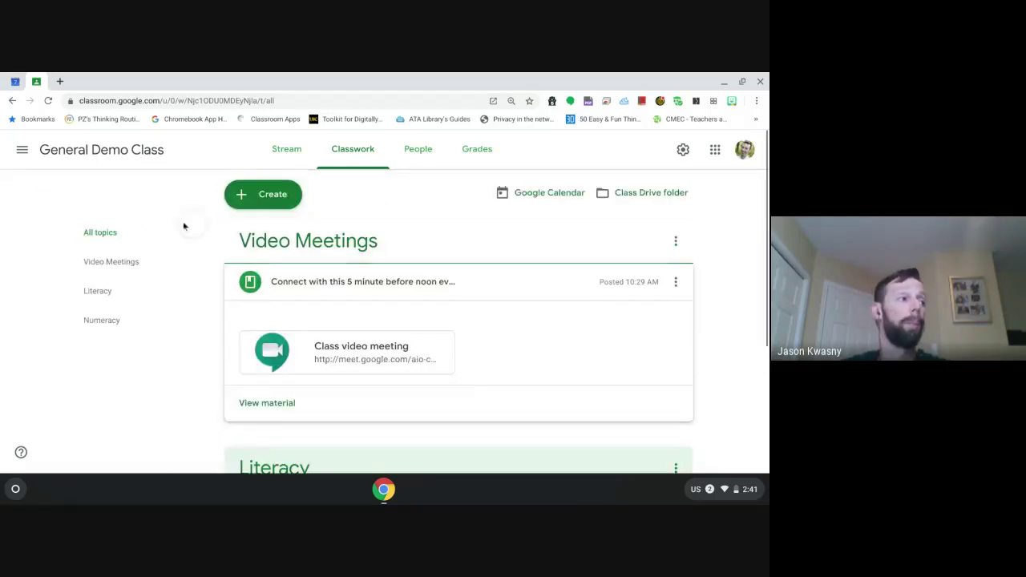
pyautogui.click(22, 149)
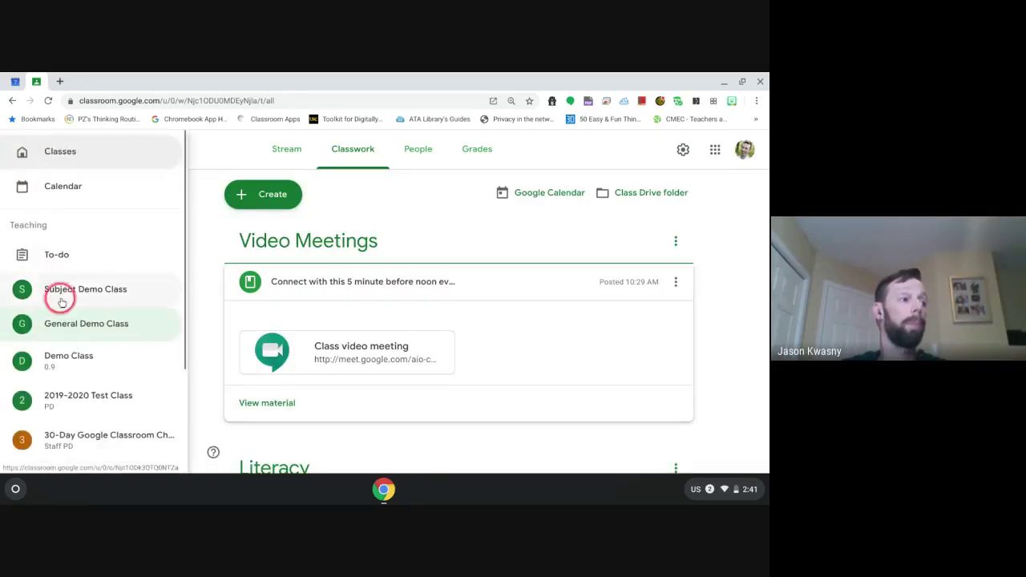
pyautogui.click(60, 360)
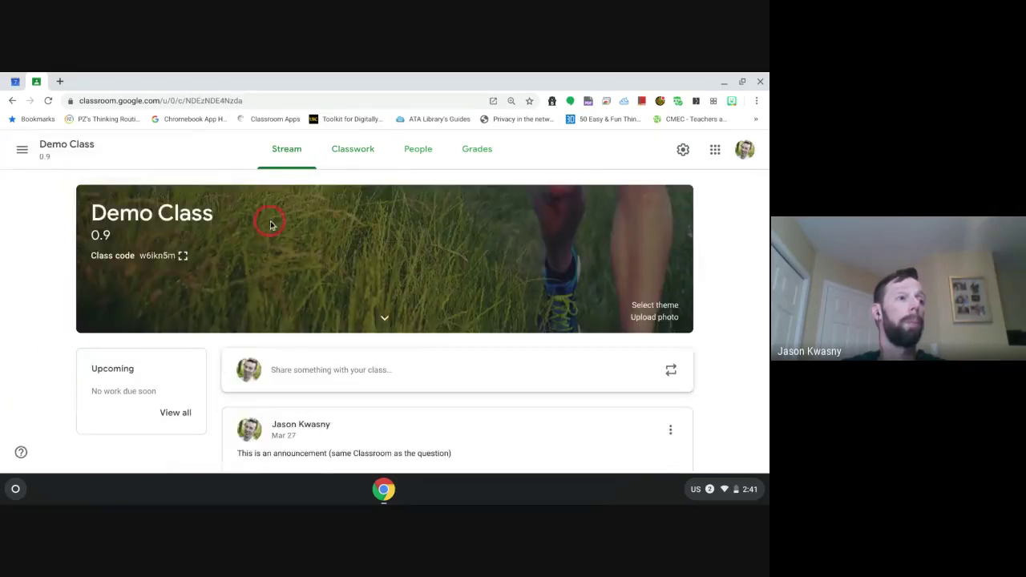
pyautogui.click(368, 153)
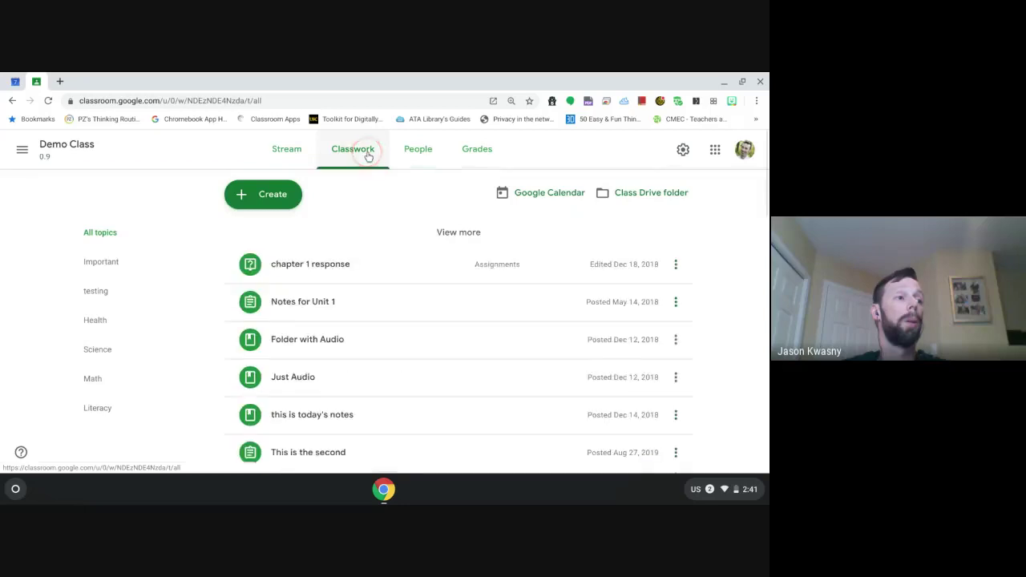
pyautogui.click(456, 234)
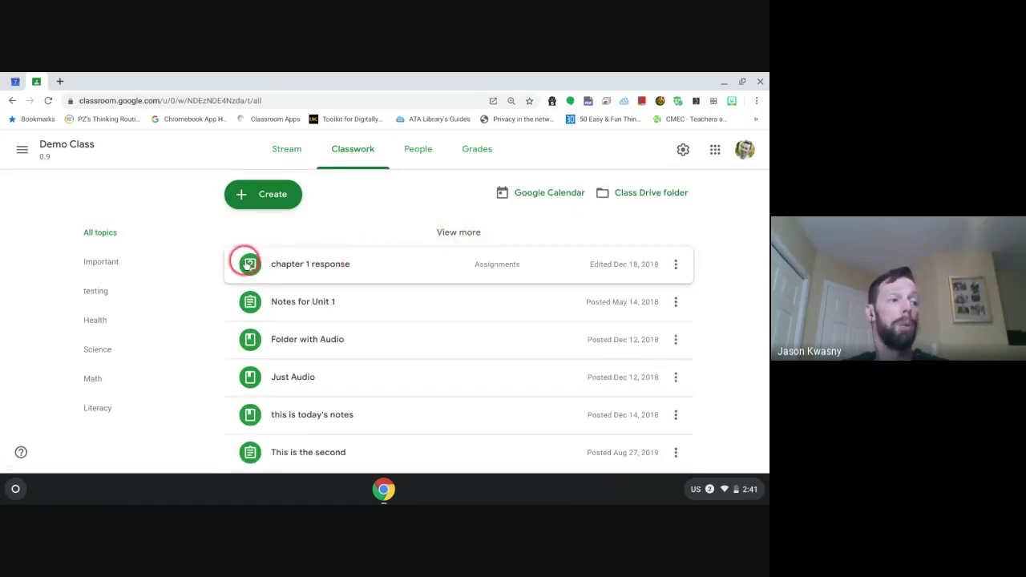
# Look through the Demo Class posts that have no topic and examine their posting dates.
pyautogui.scroll(-3, 248, 264)
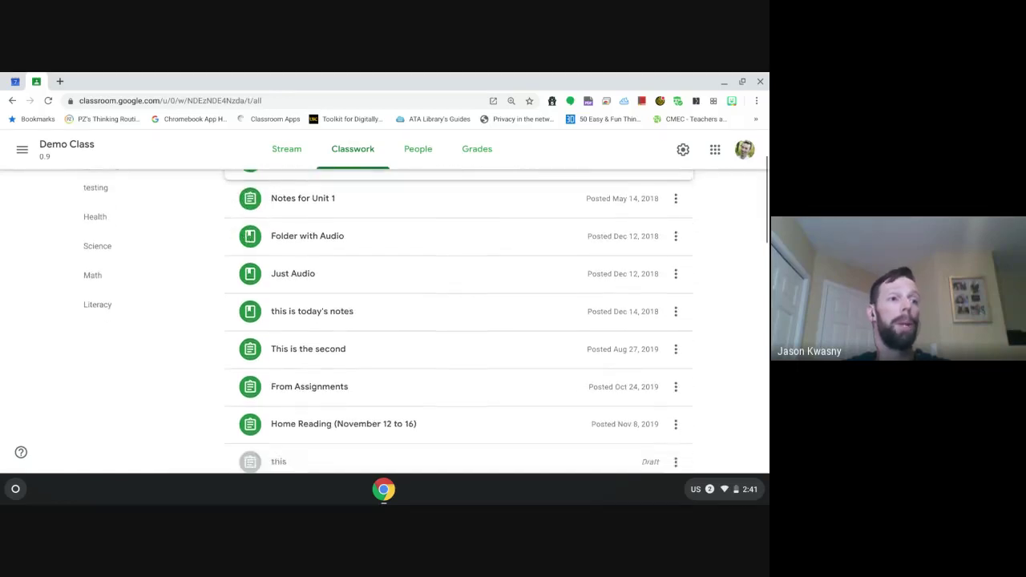
pyautogui.scroll(-2, 459, 321)
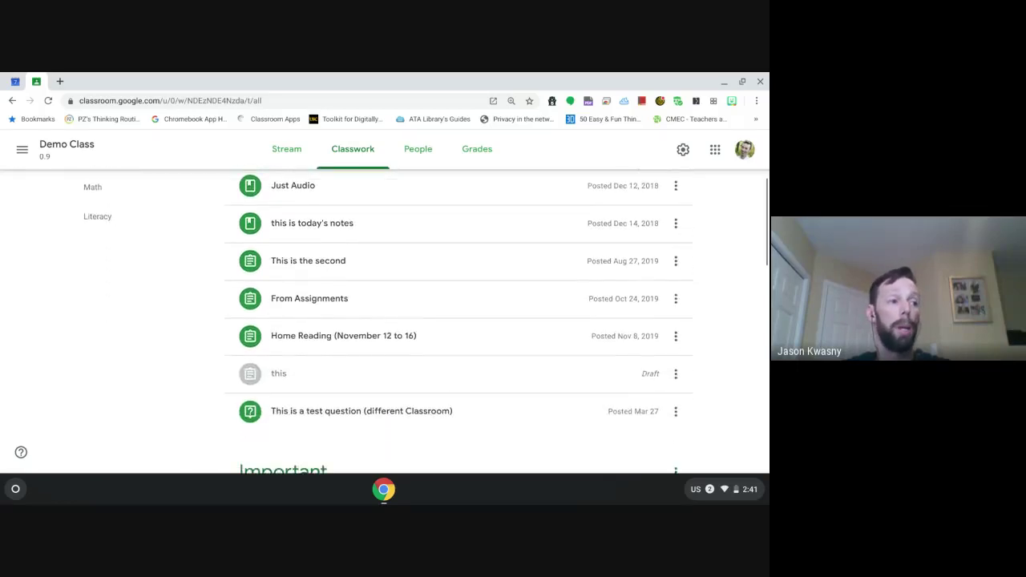
pyautogui.scroll(-1, 459, 264)
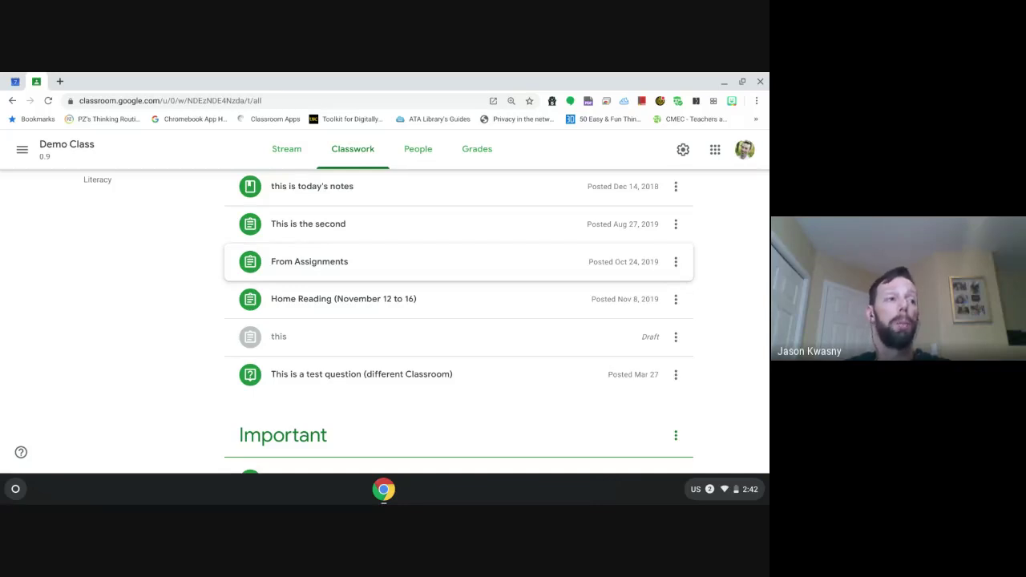
pyautogui.scroll(5, 458, 258)
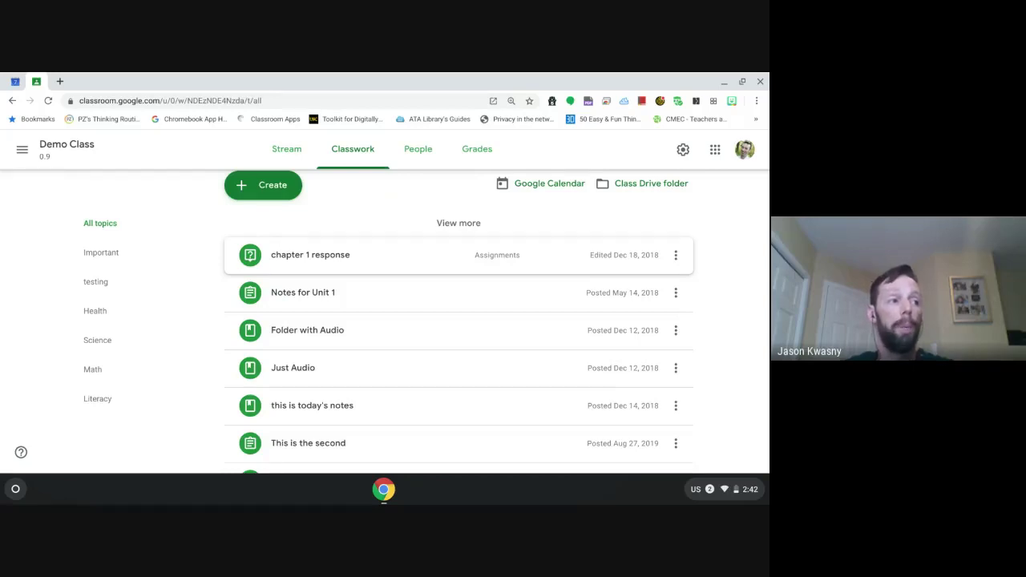
pyautogui.moveTo(323, 288); pyautogui.dragTo(328, 239)
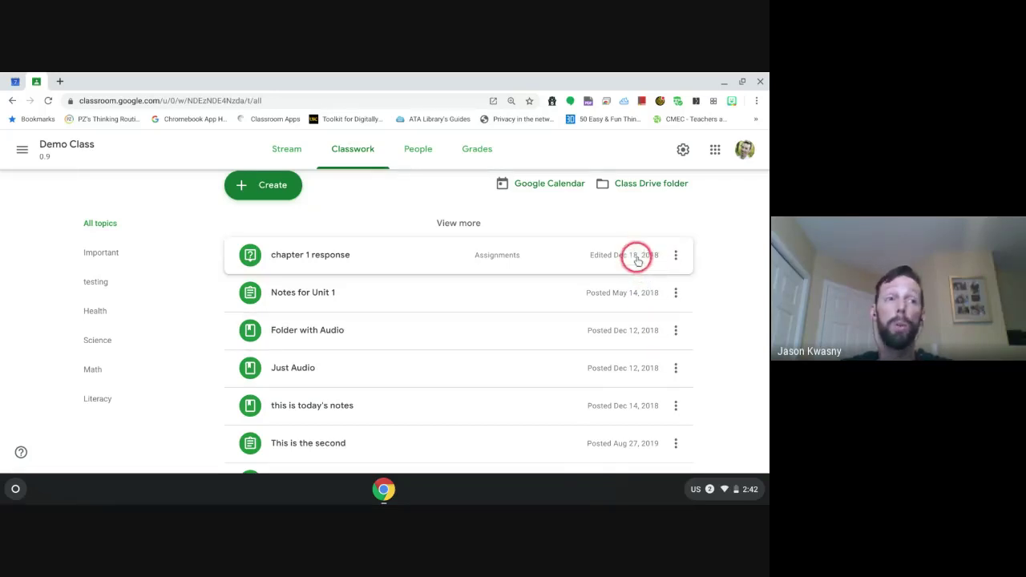
pyautogui.scroll(-3, 637, 261)
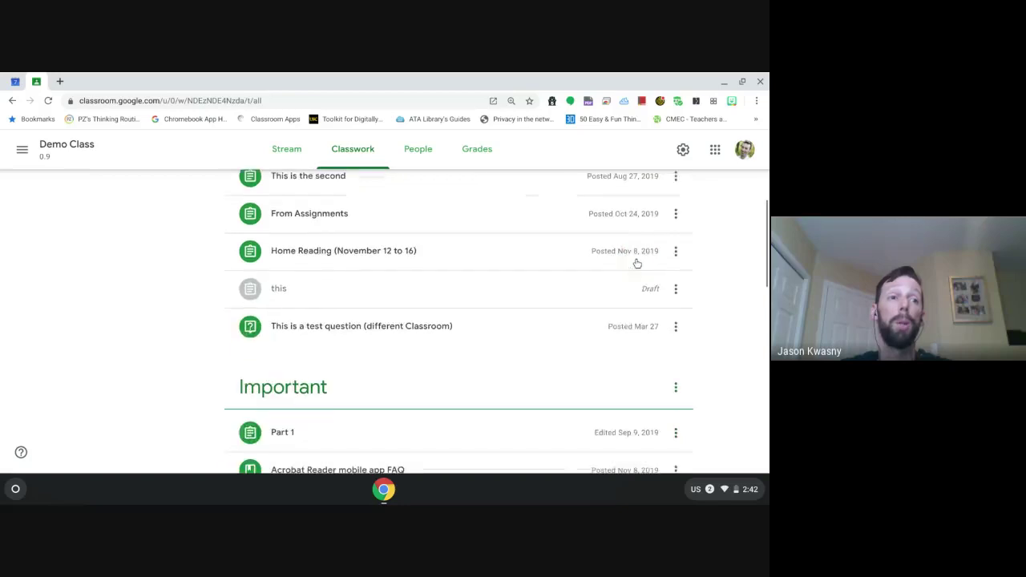
pyautogui.moveTo(614, 322); pyautogui.dragTo(607, 268)
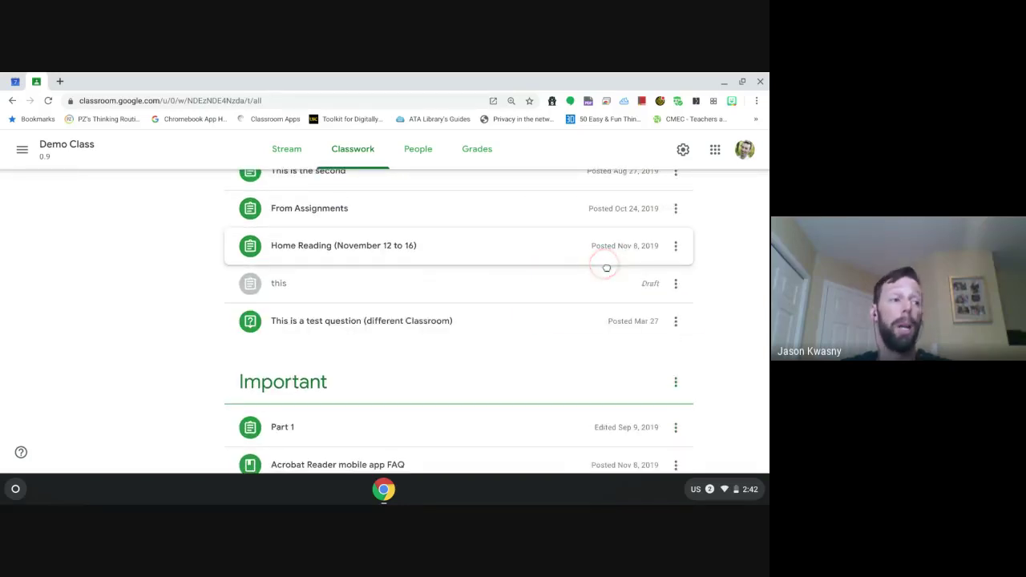
# In the testing topic, move the Diploma assignment to the start of the list, followed by moving Posting a Jamboard test above it.
pyautogui.scroll(-3, 458, 320)
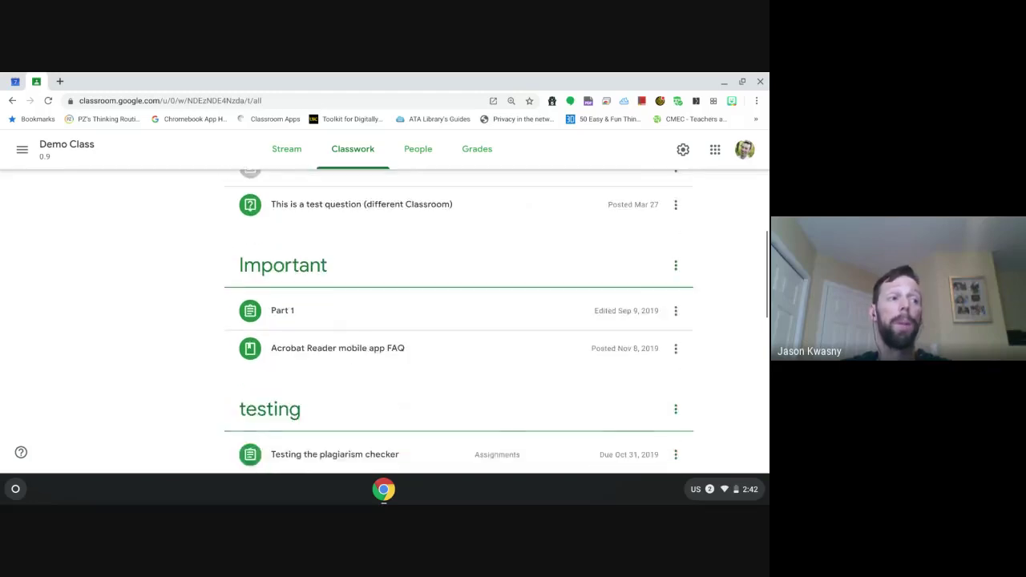
pyautogui.scroll(-2, 458, 321)
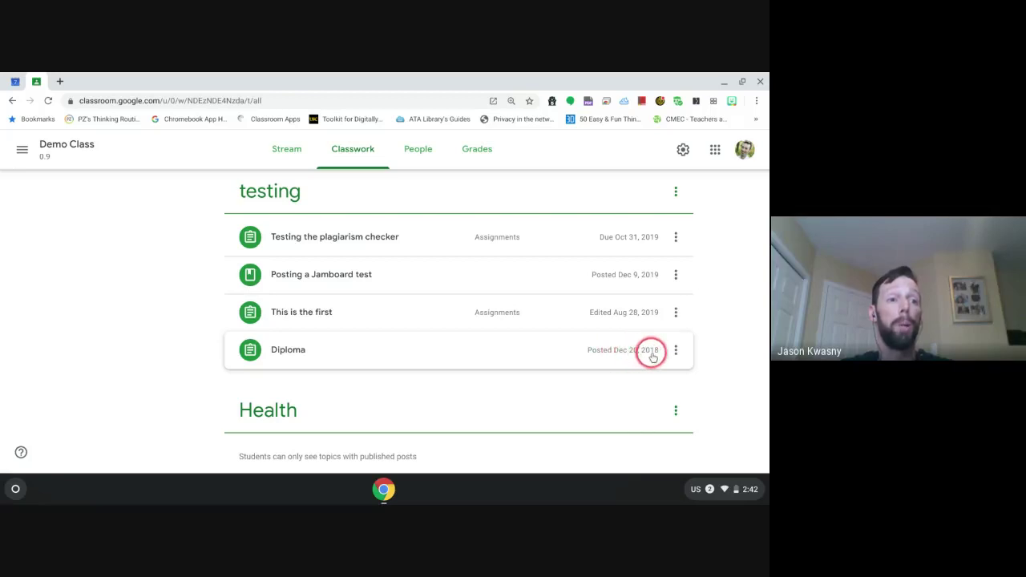
pyautogui.moveTo(482, 357); pyautogui.dragTo(436, 237)
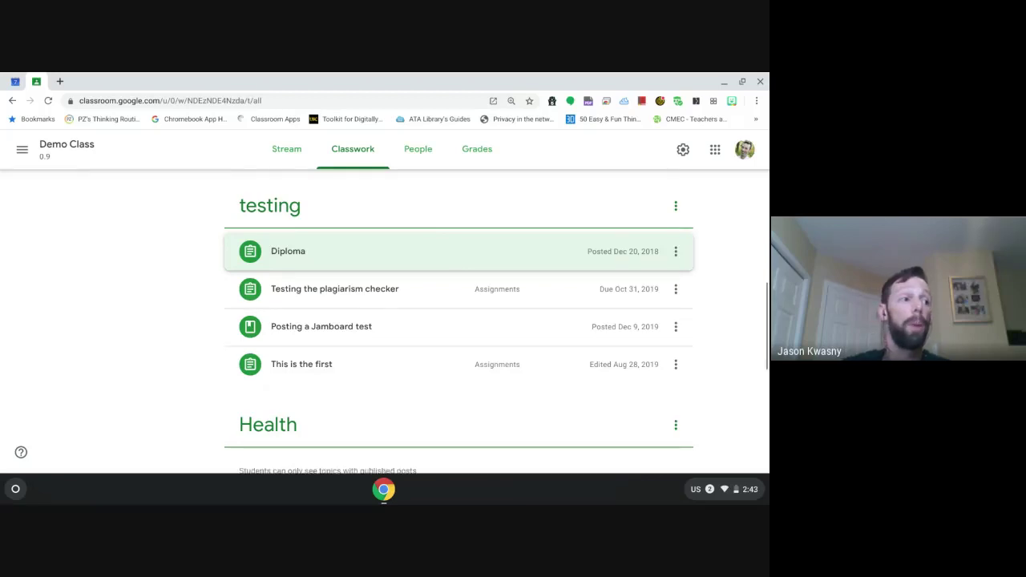
pyautogui.scroll(1, 459, 321)
pyautogui.scroll(-2, 458, 321)
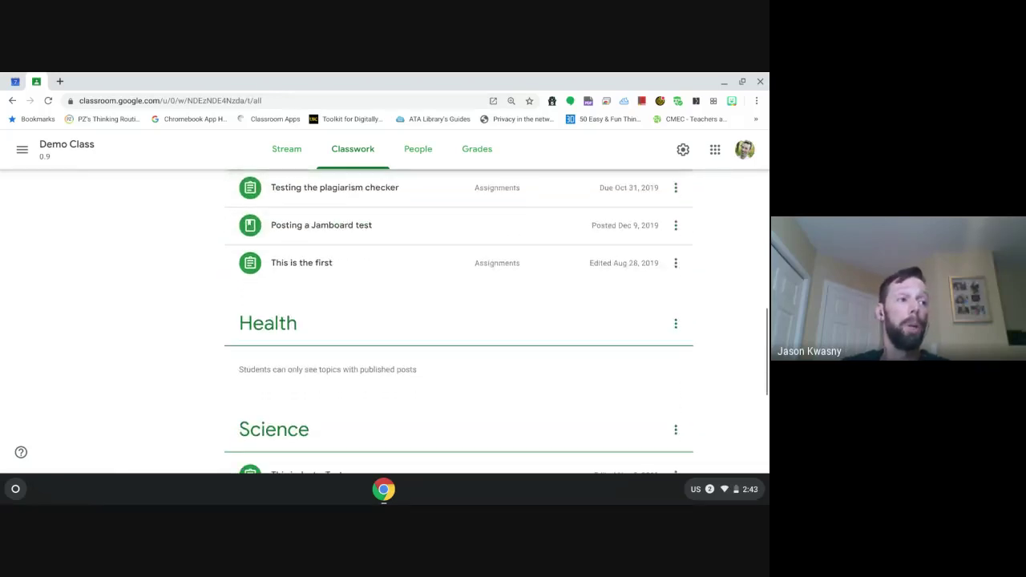
pyautogui.scroll(1, 458, 321)
pyautogui.scroll(1, 458, 321)
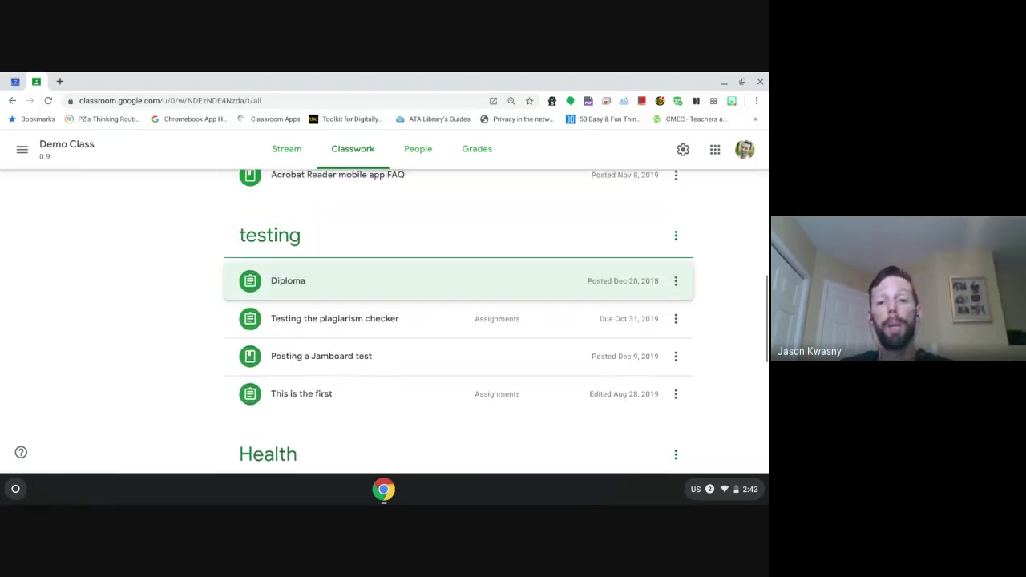
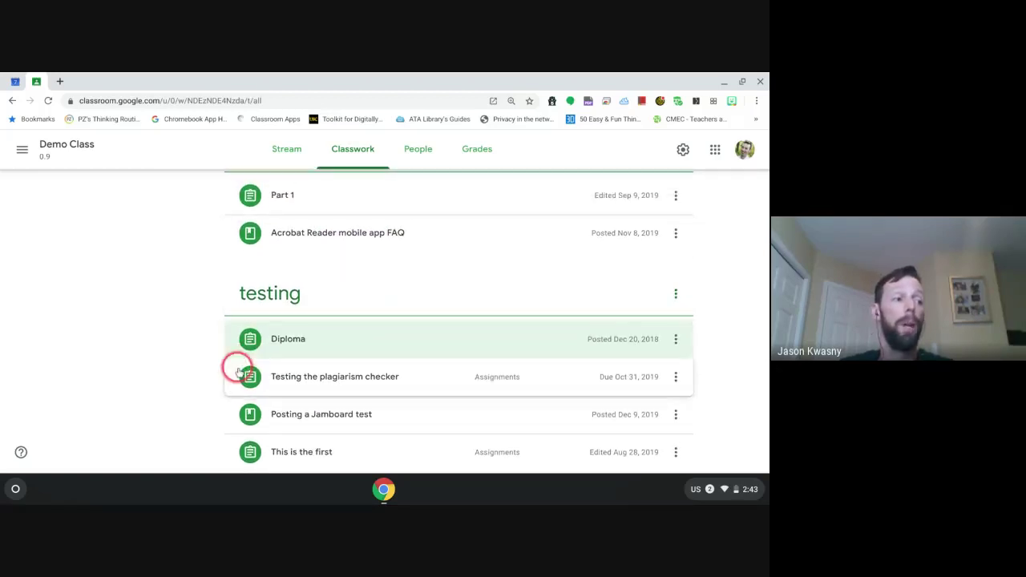
pyautogui.moveTo(407, 418); pyautogui.dragTo(396, 331)
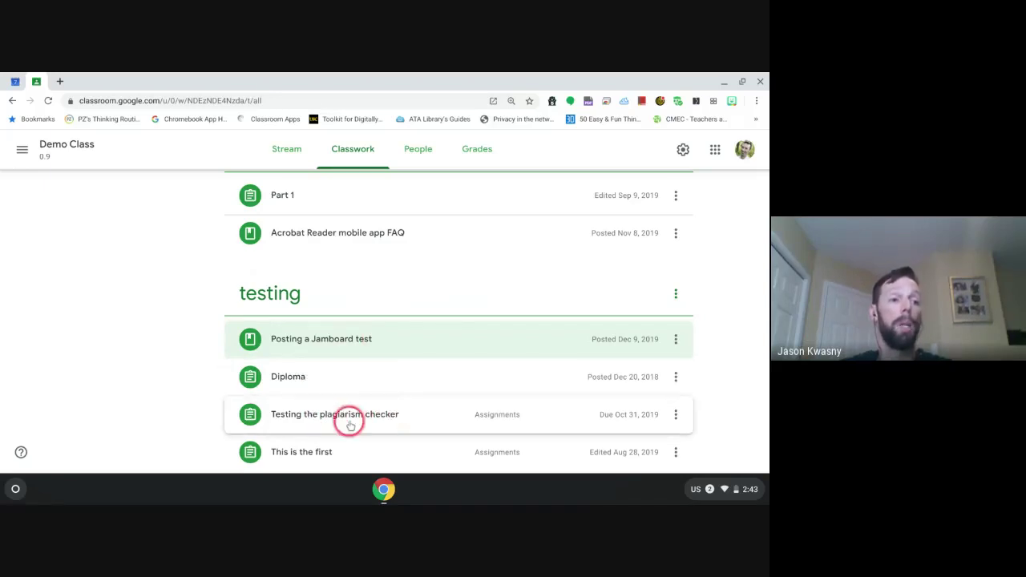
pyautogui.scroll(10, 365, 436)
pyautogui.scroll(3, 366, 435)
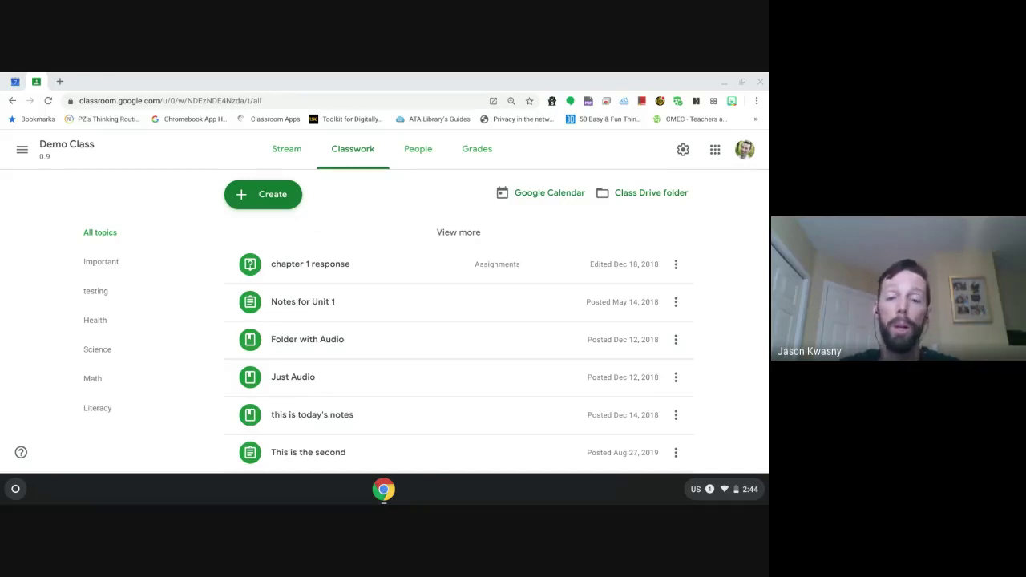
pyautogui.click(93, 205)
pyautogui.click(655, 182)
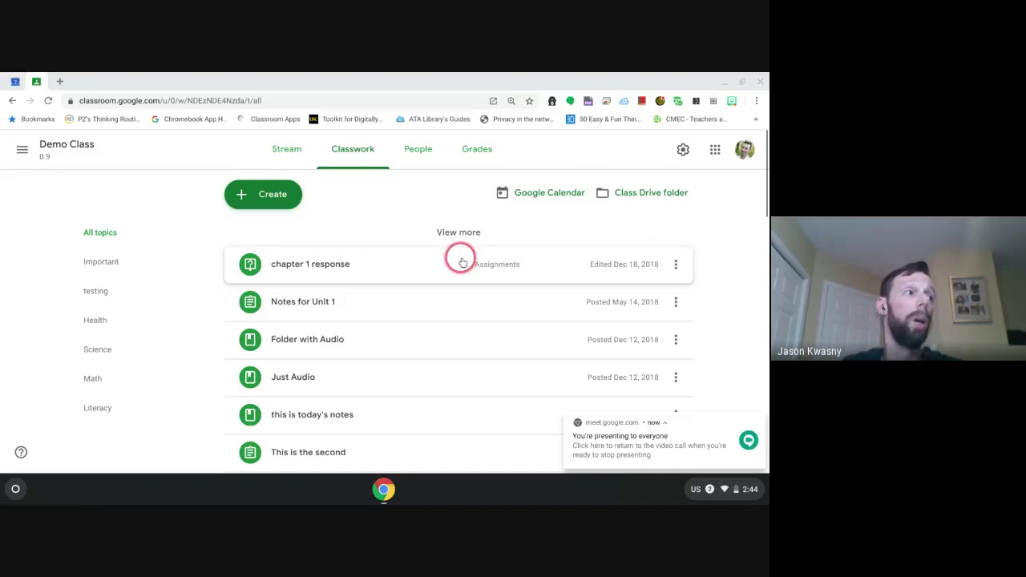
# Open the Subject Demo Class's list of people and highlight the class code for inviting students.
pyautogui.click(22, 151)
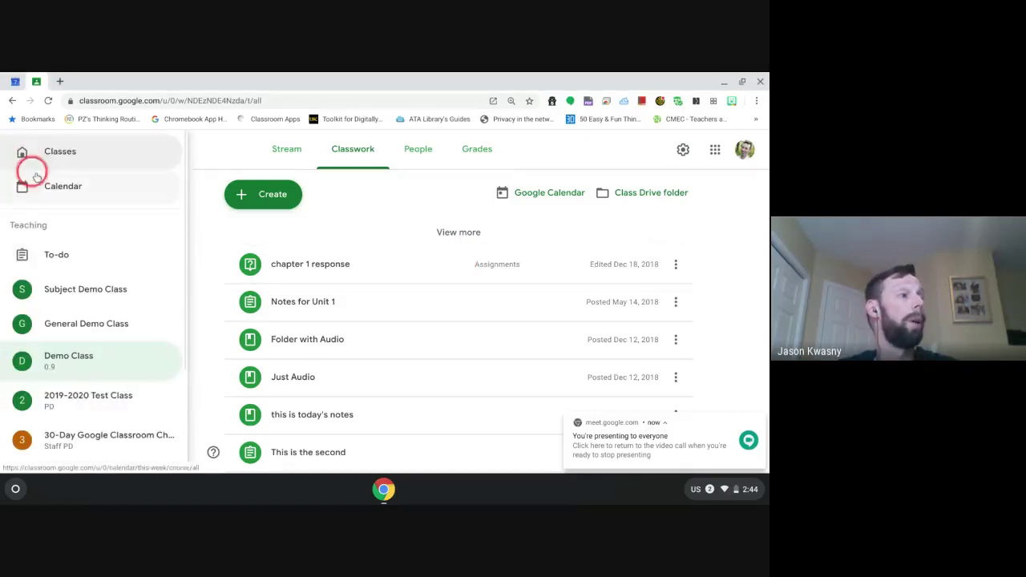
pyautogui.click(71, 295)
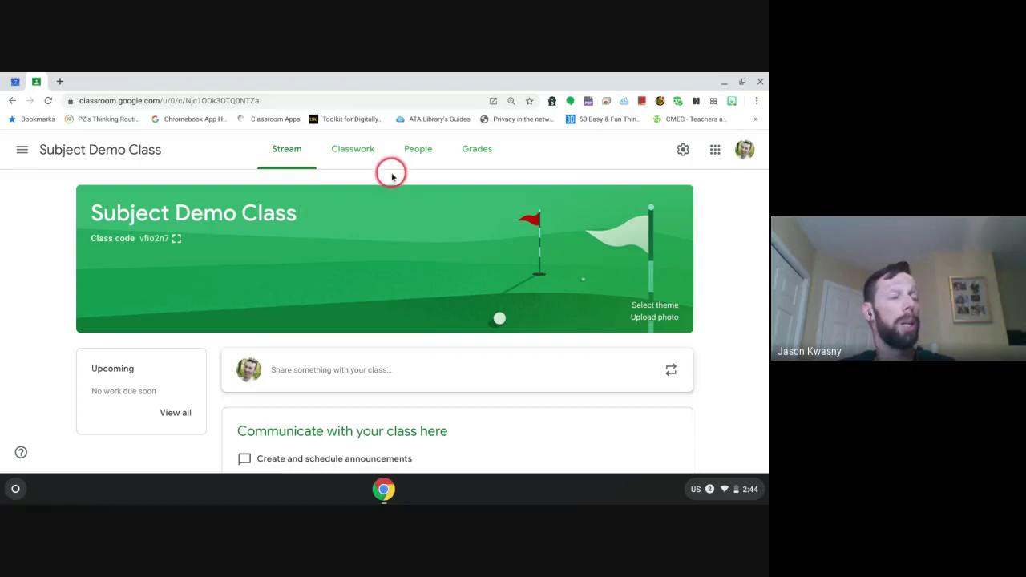
pyautogui.click(419, 152)
pyautogui.click(420, 153)
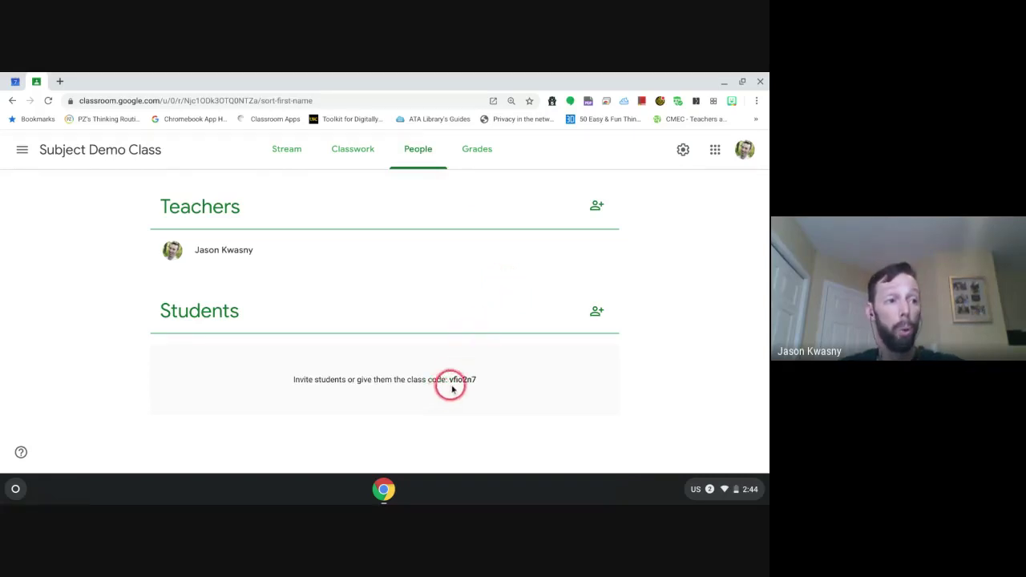
pyautogui.moveTo(447, 379); pyautogui.dragTo(488, 380)
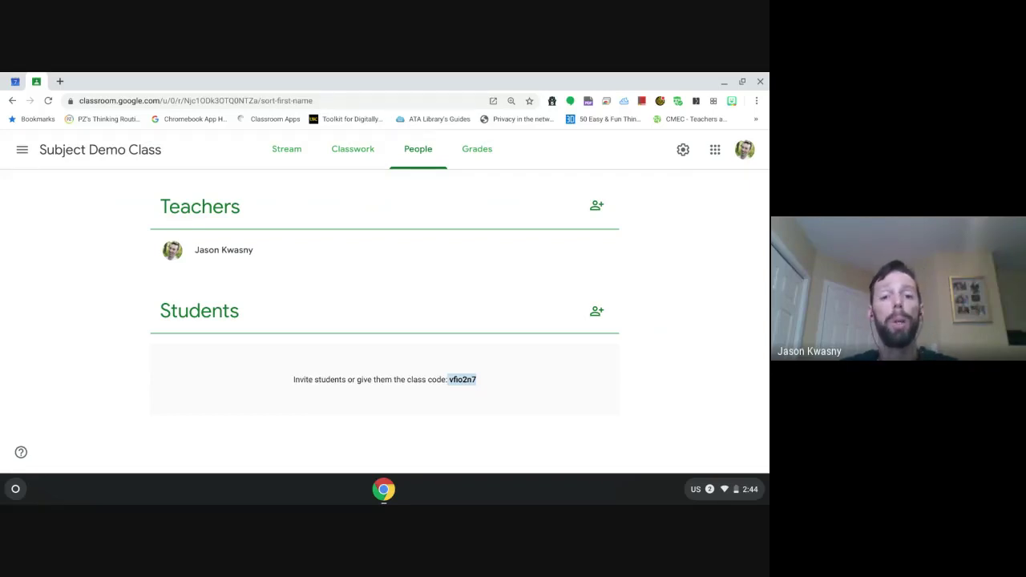
# Return to the overview of all classes, view the Join class dialog with its class code field, and cancel it.
pyautogui.click(716, 151)
pyautogui.click(725, 205)
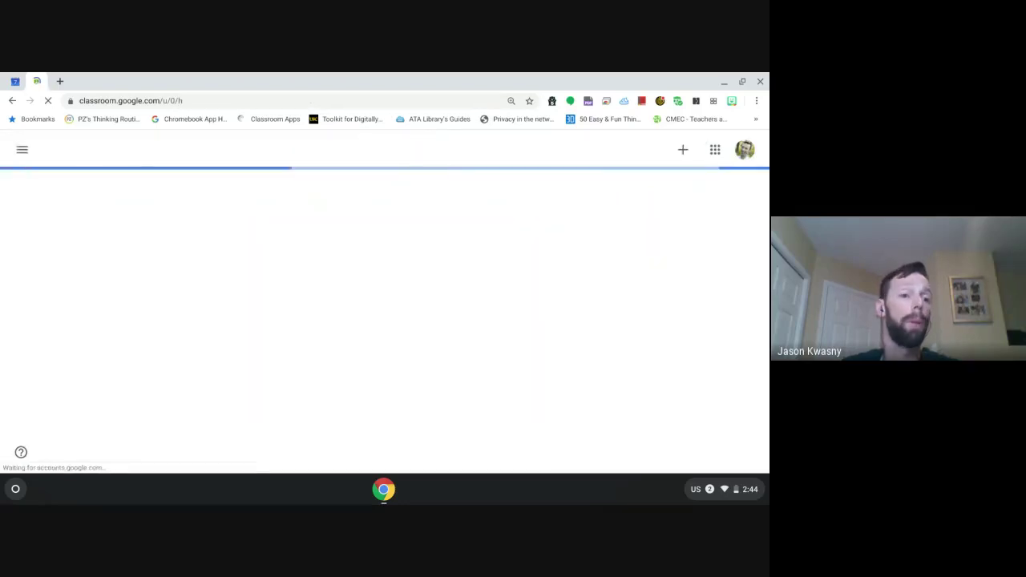
pyautogui.click(683, 151)
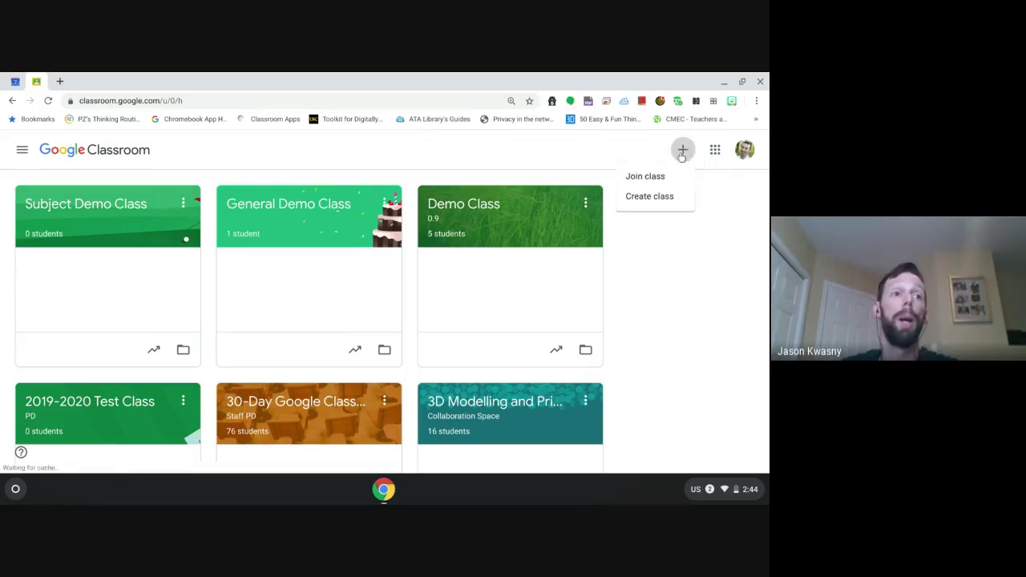
pyautogui.click(647, 178)
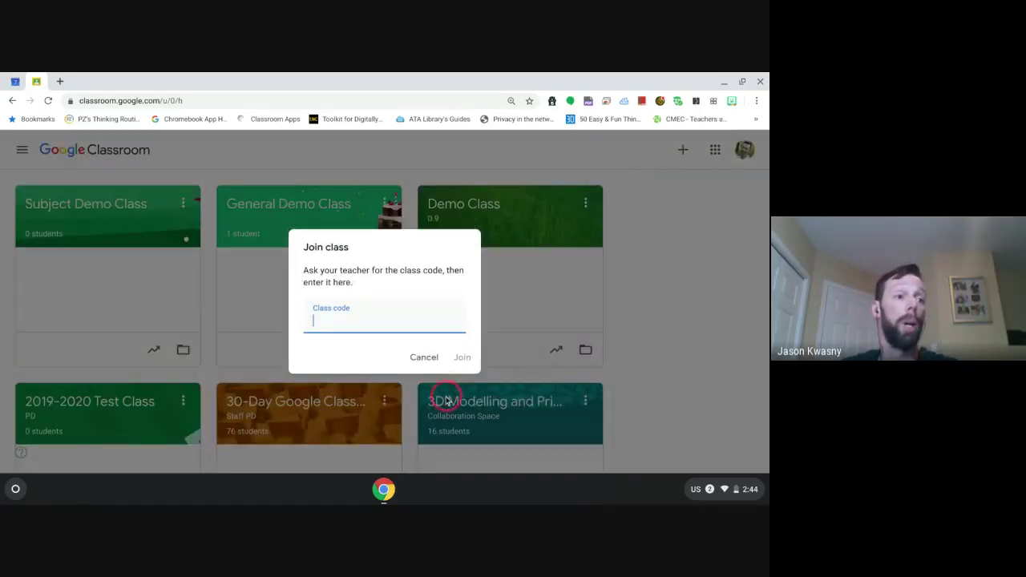
pyautogui.click(427, 361)
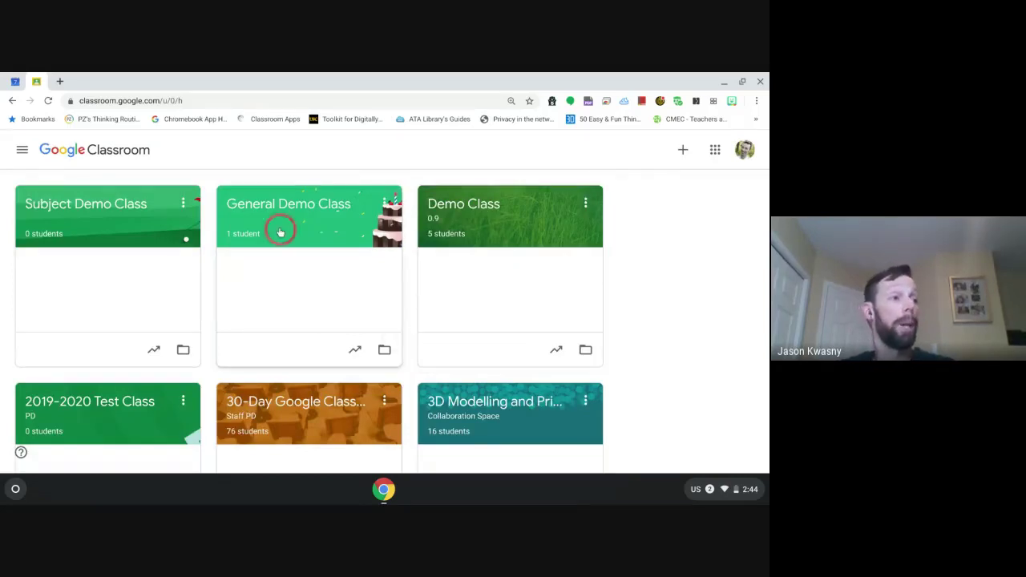
# In the Subject Demo Class's list of people, view the Invite students dialog, cancel it, and highlight the class code.
pyautogui.click(126, 204)
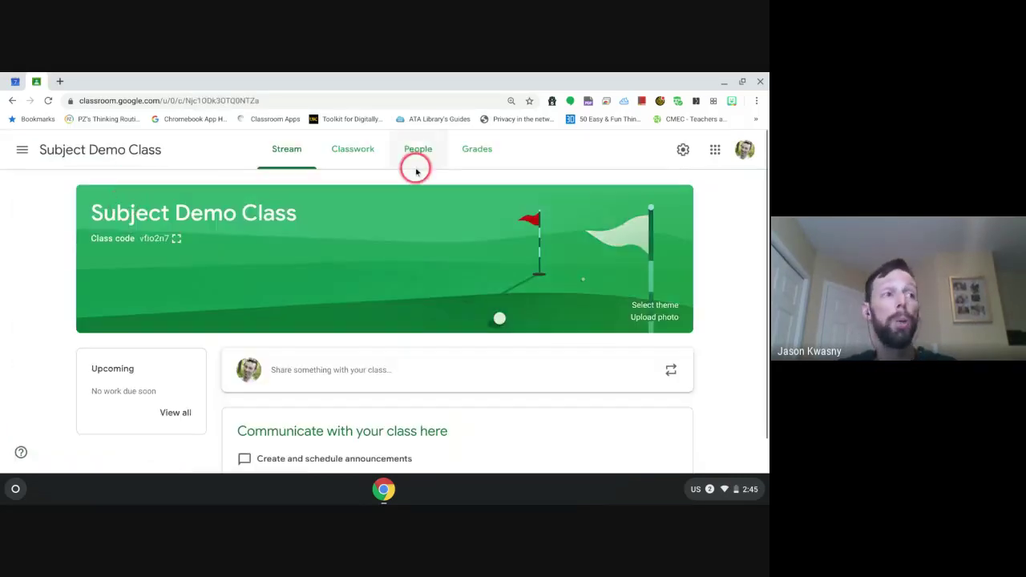
pyautogui.click(421, 157)
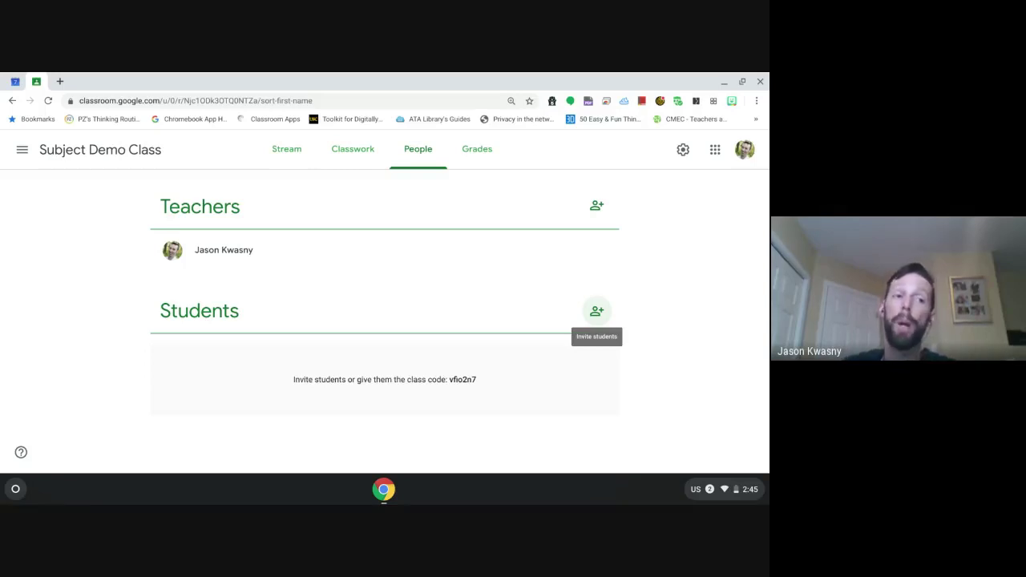
pyautogui.click(597, 312)
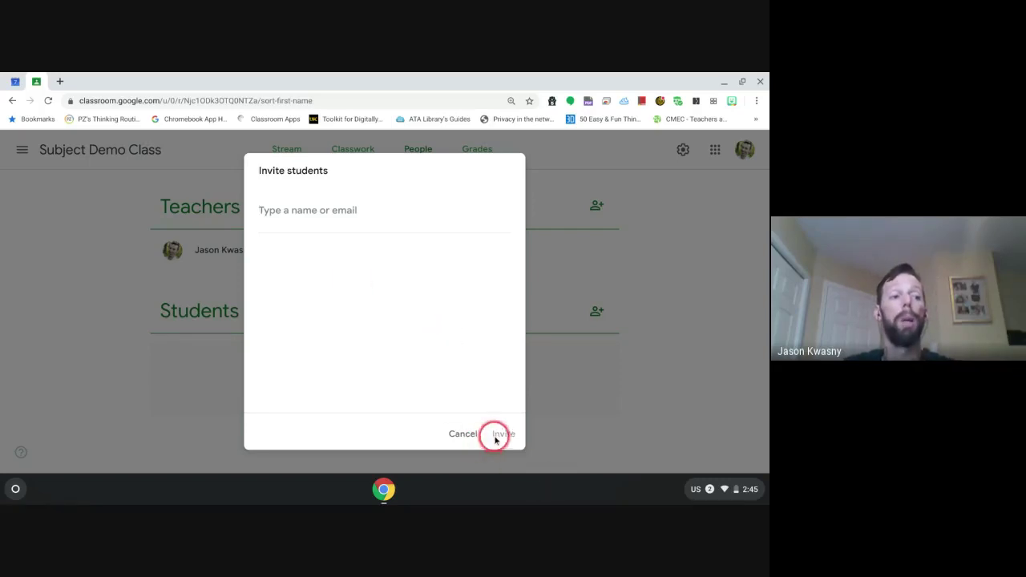
pyautogui.click(468, 435)
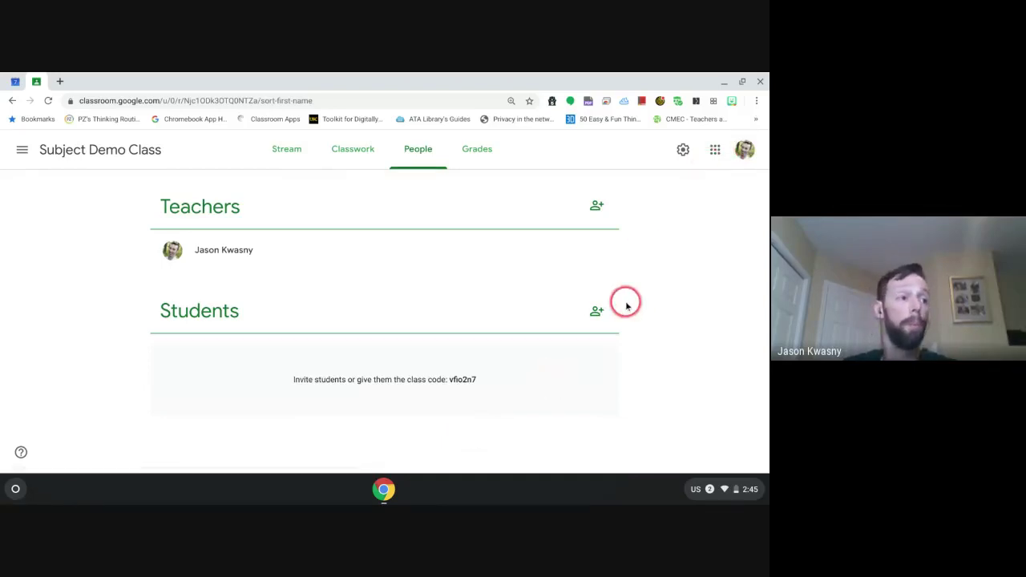
pyautogui.doubleClick(449, 380)
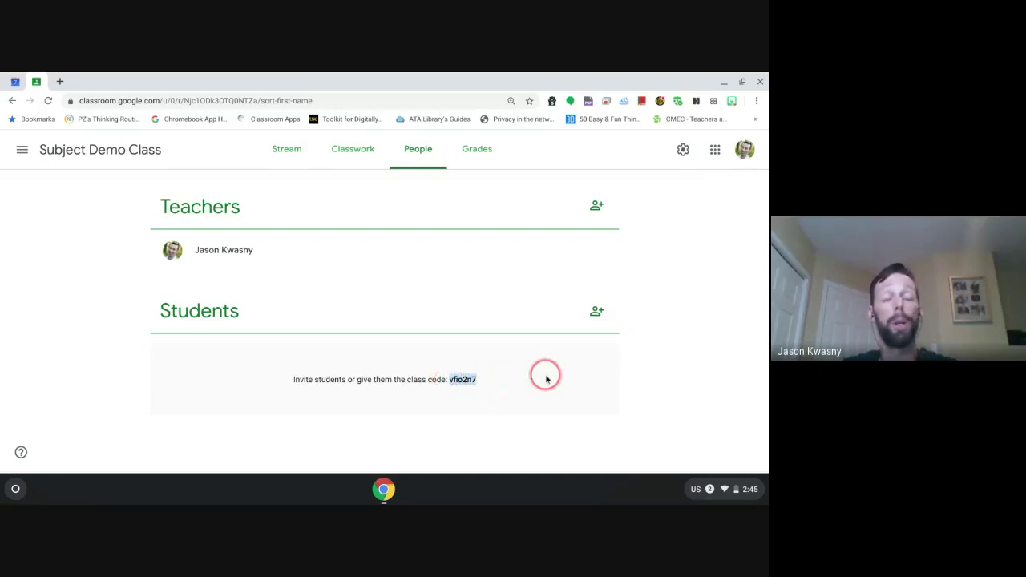
pyautogui.click(546, 379)
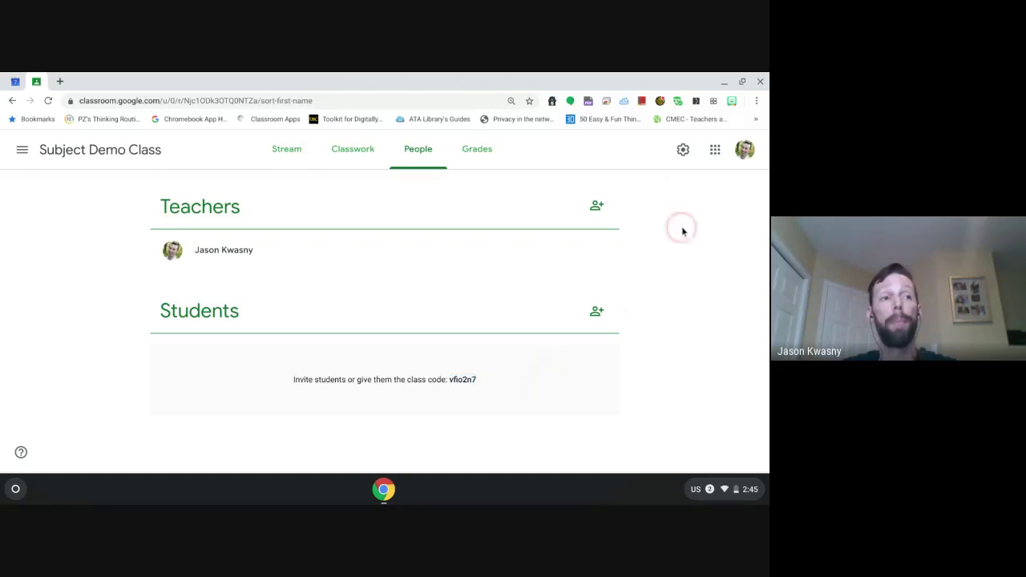
# Open the Subject Demo Class settings and disable the class code in the General section.
pyautogui.click(684, 152)
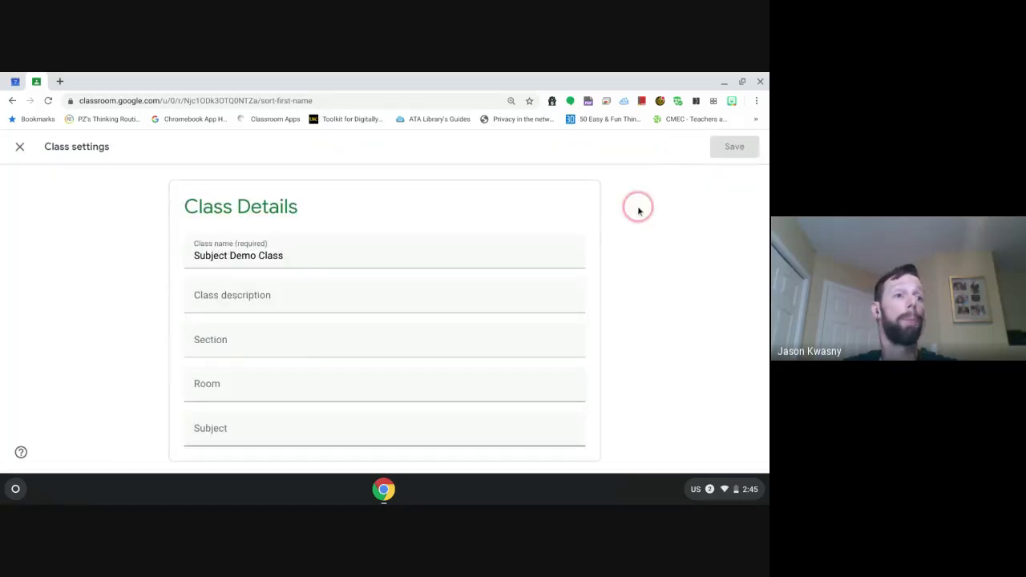
pyautogui.scroll(-3, 637, 209)
pyautogui.scroll(-1, 637, 213)
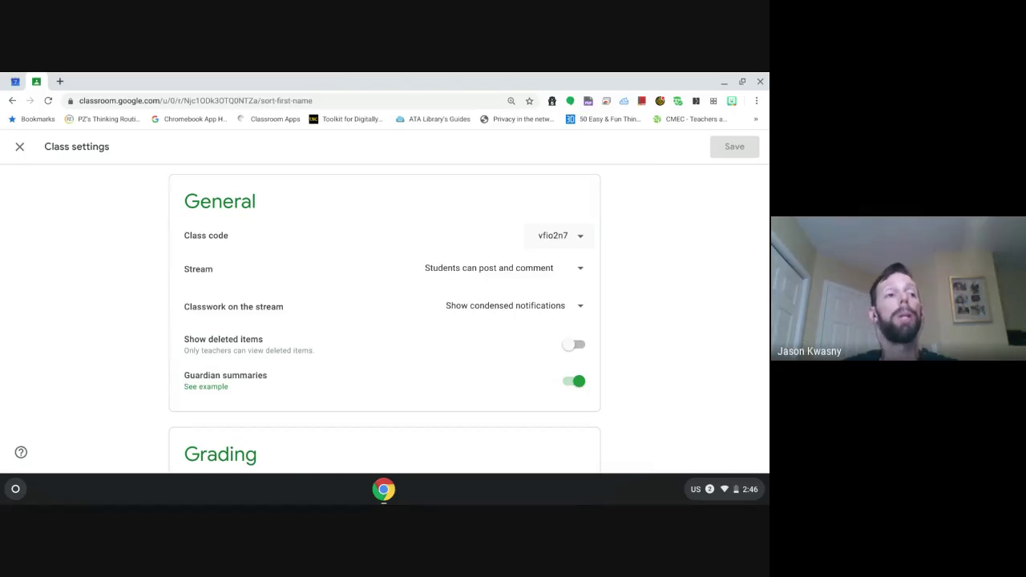
pyautogui.click(580, 236)
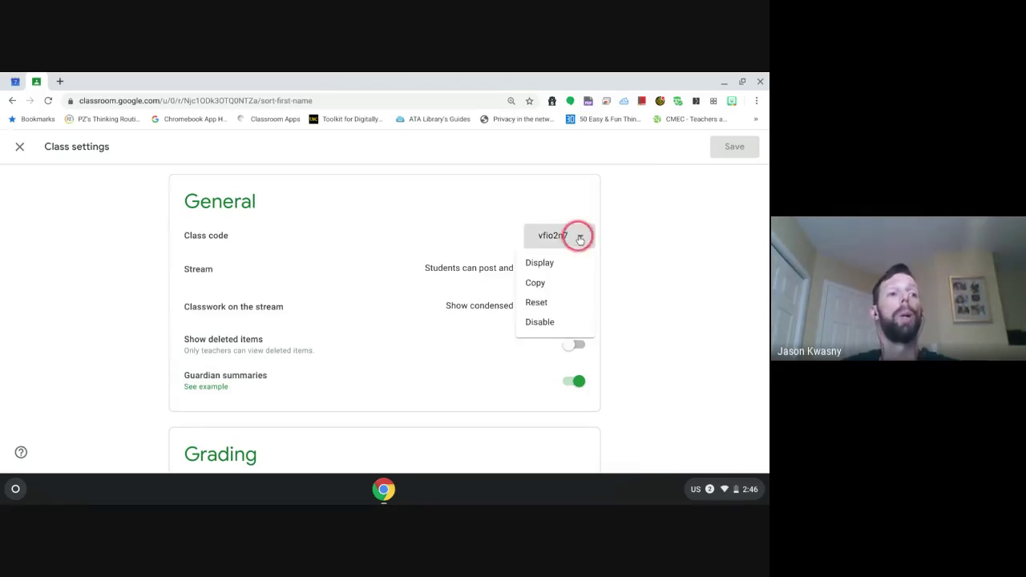
pyautogui.click(539, 323)
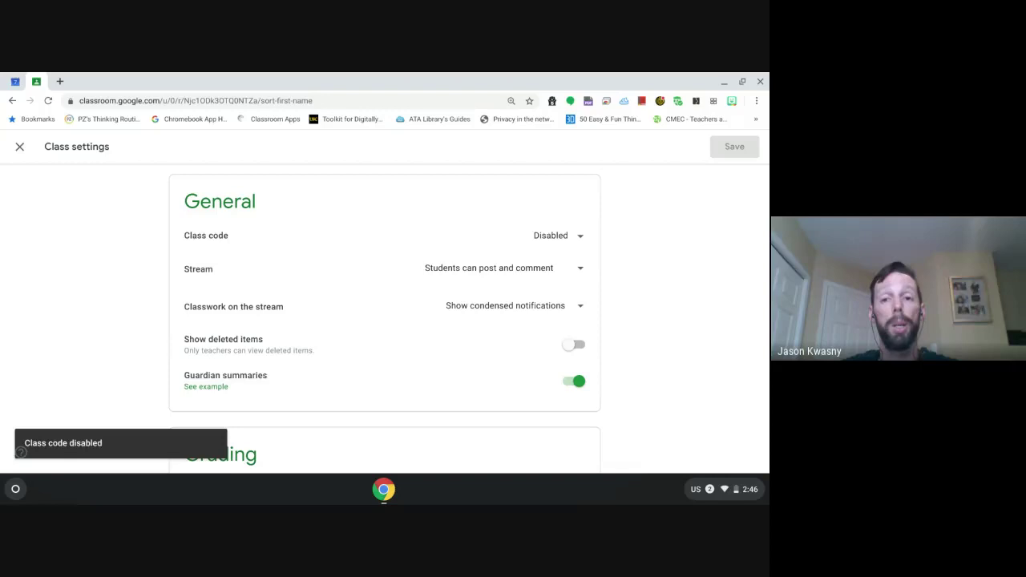
# Enable the class code again and reset it to generate a different code.
pyautogui.click(577, 236)
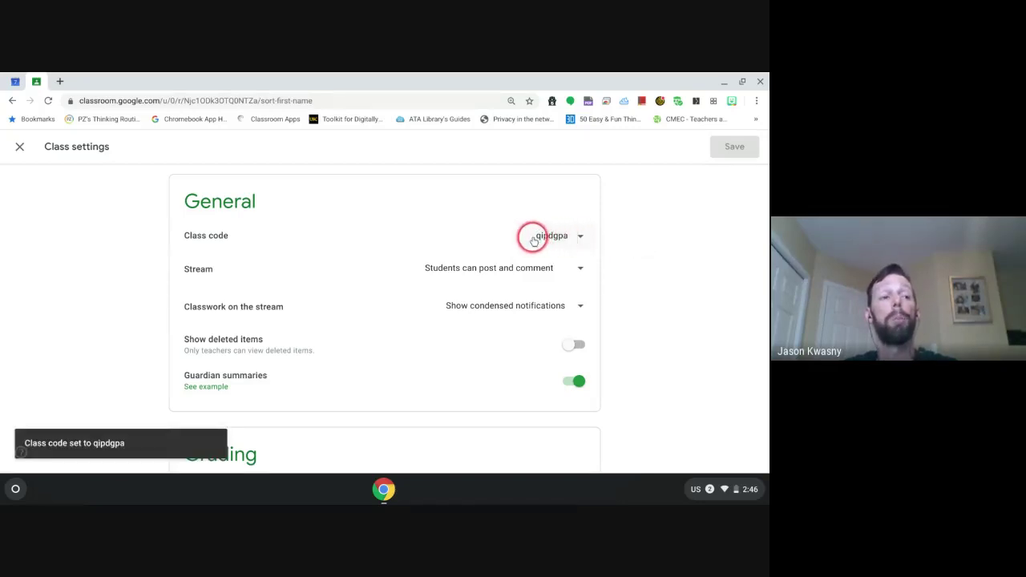
pyautogui.click(582, 237)
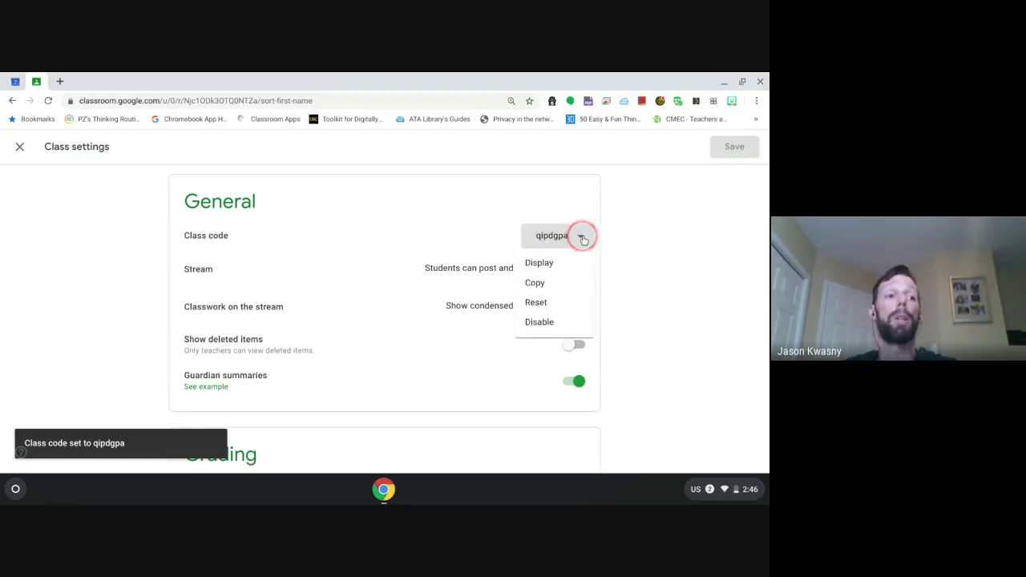
pyautogui.click(543, 305)
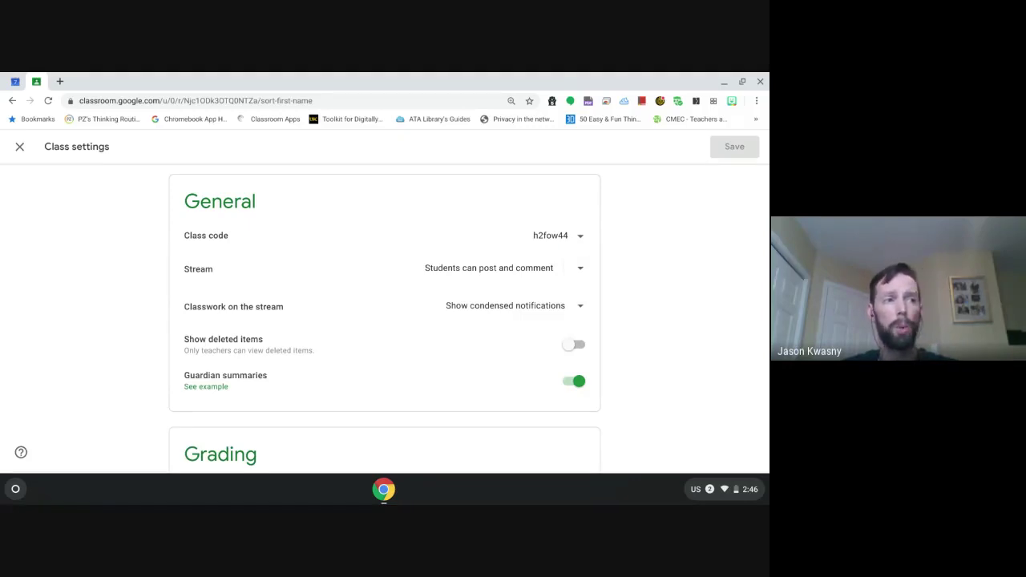
# Set the stream permission to Students can only comment, and leave the class settings discarding the unsaved change.
pyautogui.click(580, 268)
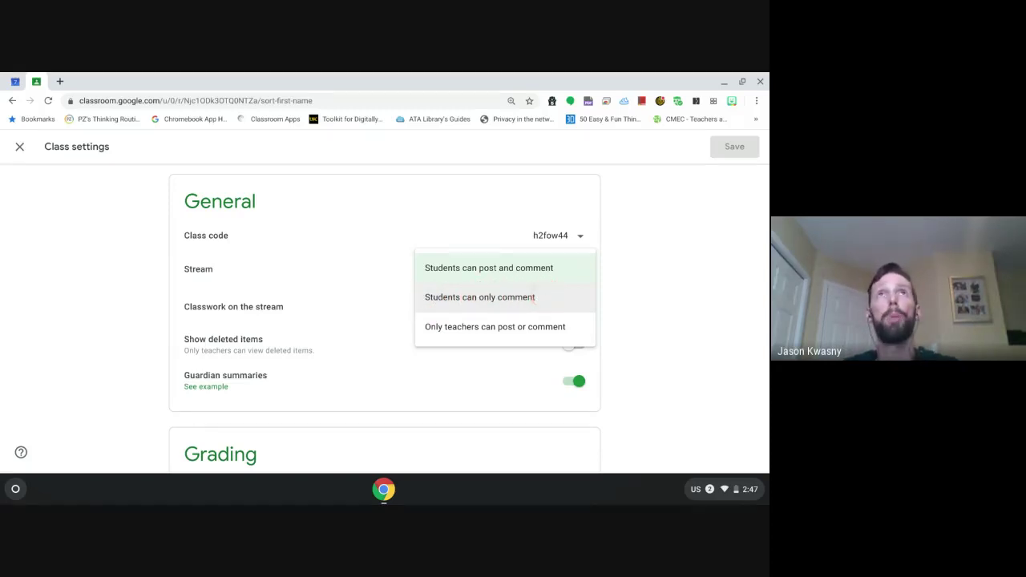
pyautogui.moveTo(445, 332); pyautogui.dragTo(539, 330)
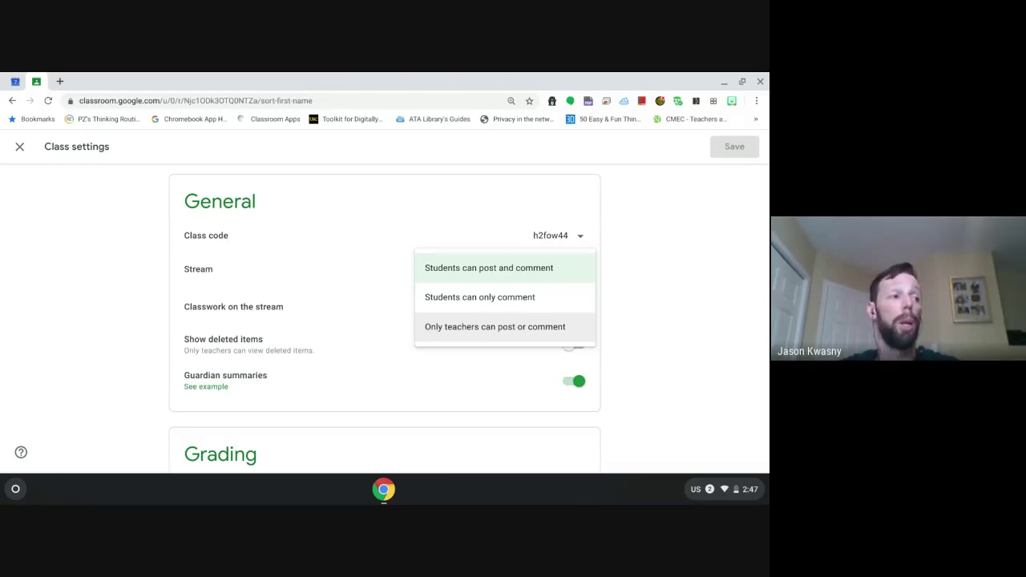
pyautogui.click(509, 299)
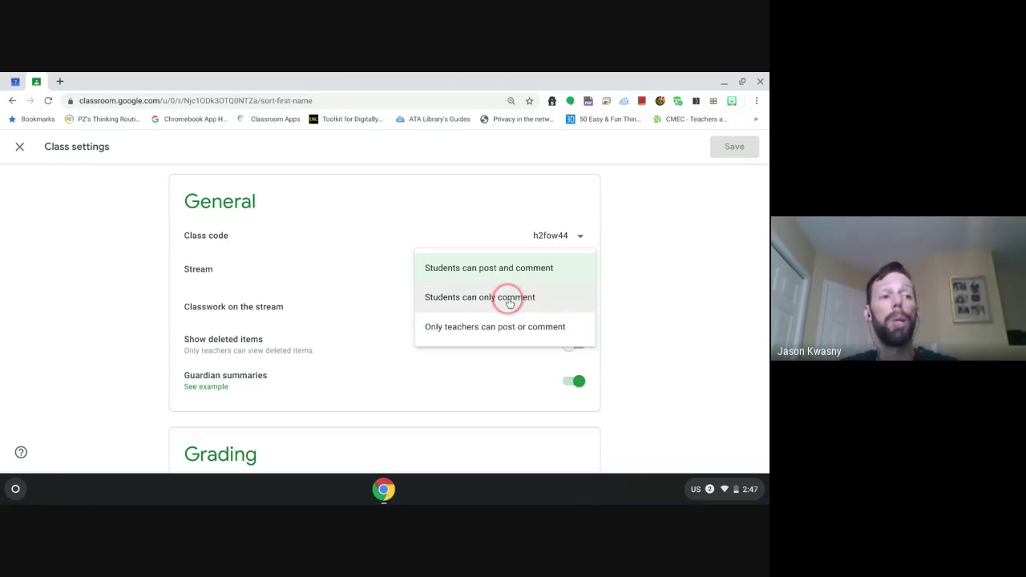
pyautogui.click(509, 301)
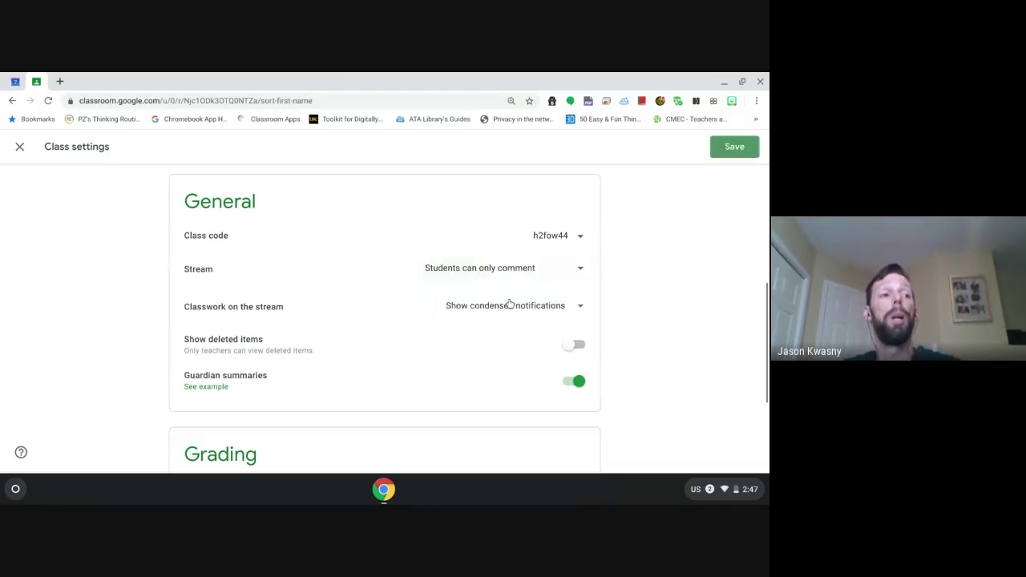
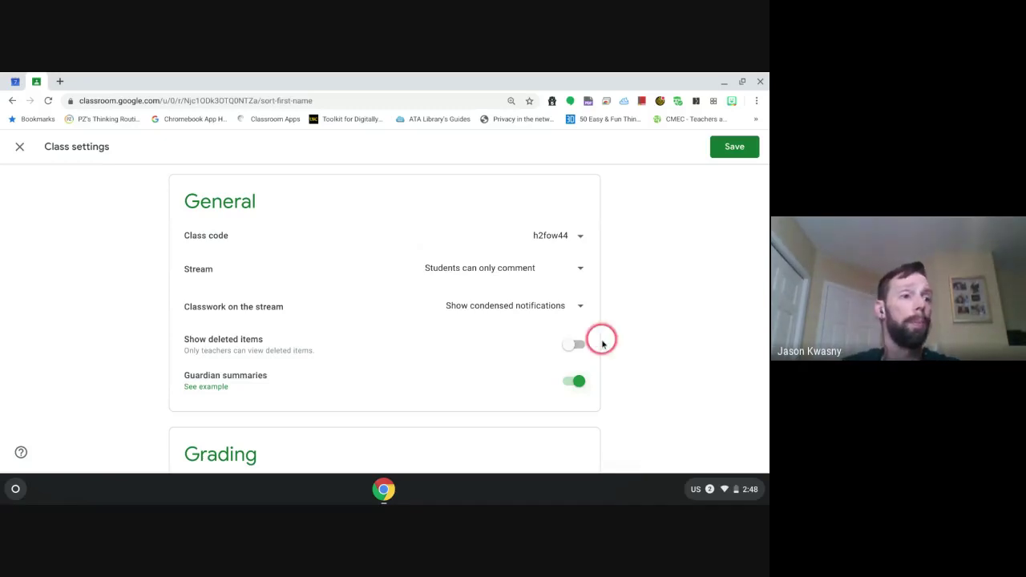
pyautogui.scroll(5, 606, 338)
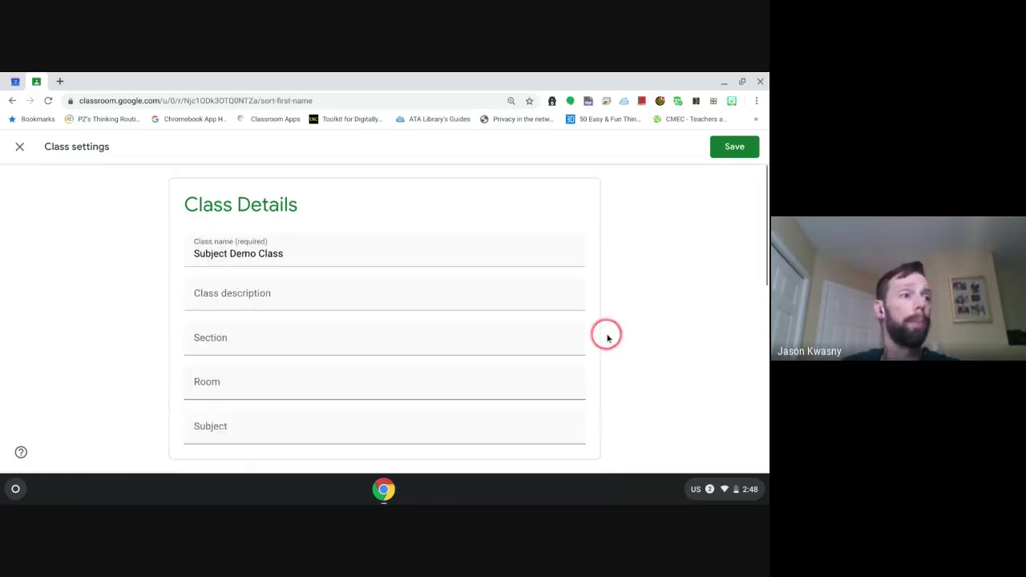
pyautogui.click(19, 148)
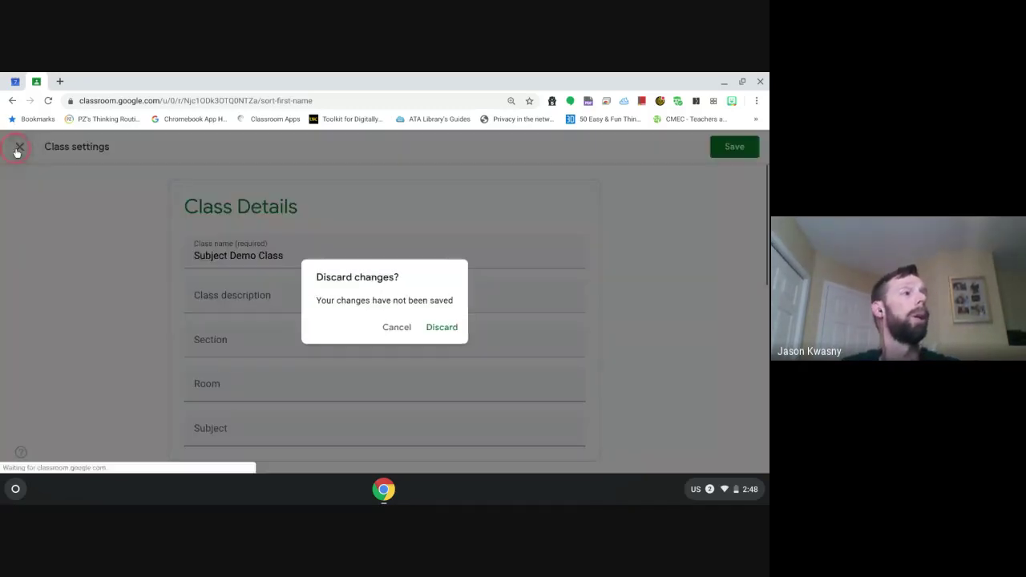
pyautogui.click(438, 328)
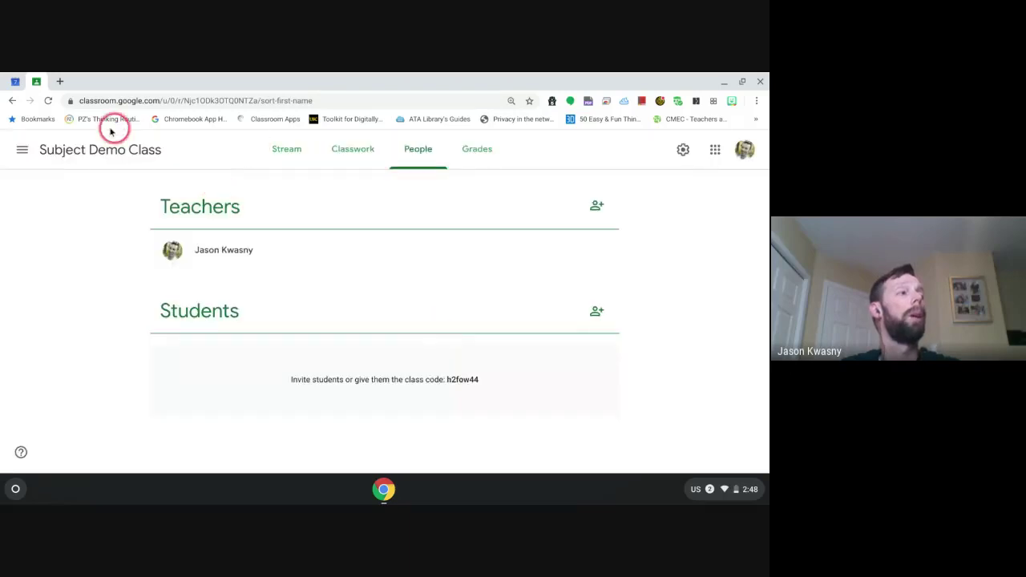
# Switch to the Demo Class's list of people and examine the guardian invitation options beside the students.
pyautogui.click(24, 151)
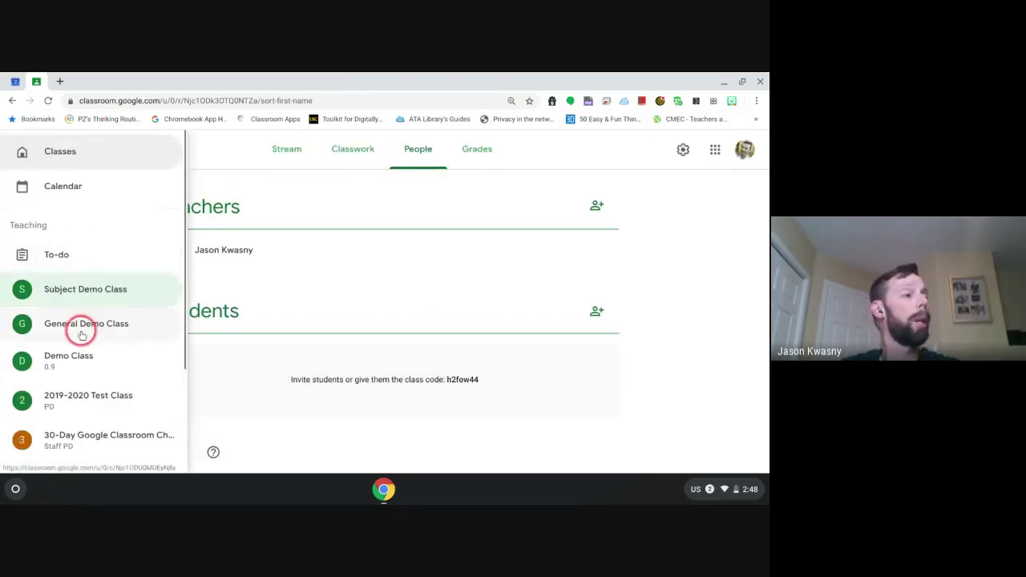
pyautogui.click(81, 366)
pyautogui.click(418, 152)
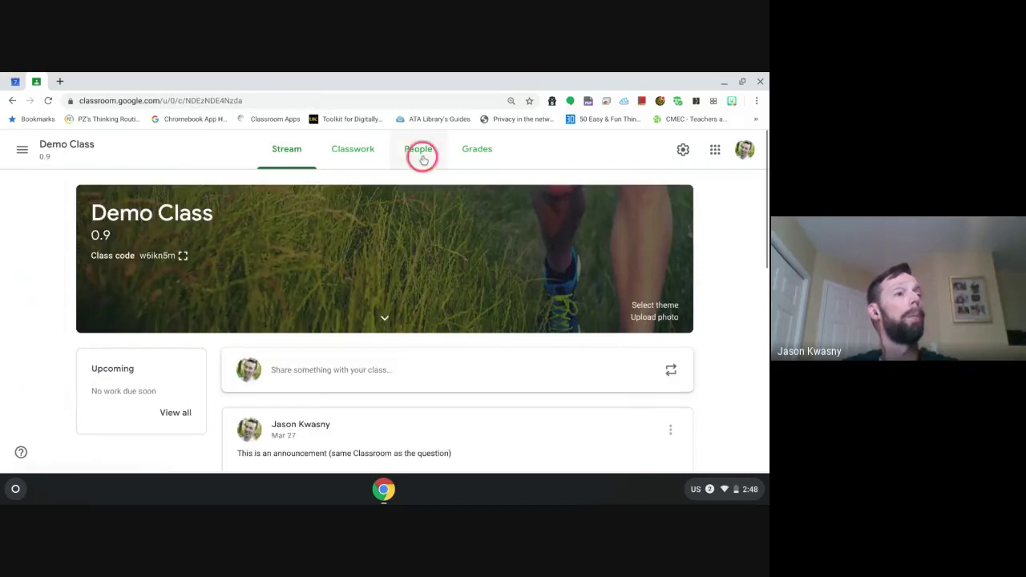
pyautogui.scroll(-2, 419, 309)
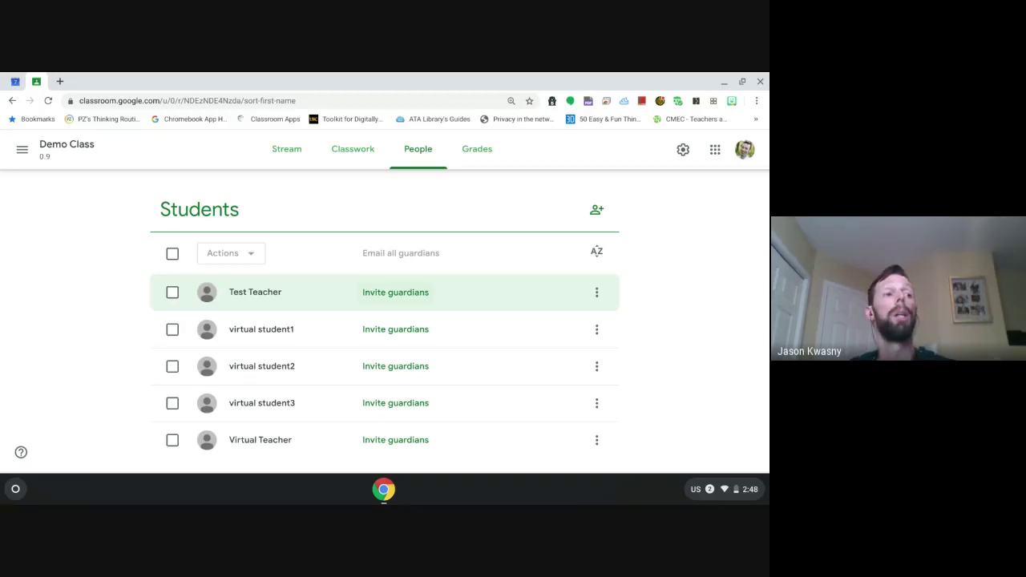
pyautogui.click(449, 293)
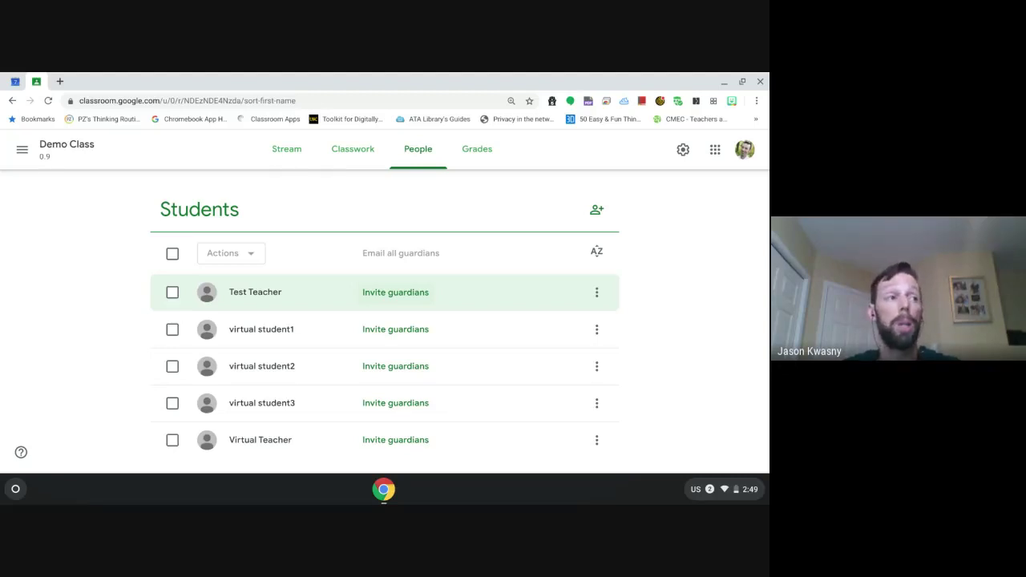
# Switch to the Subject Demo Class and view its stream.
pyautogui.click(22, 152)
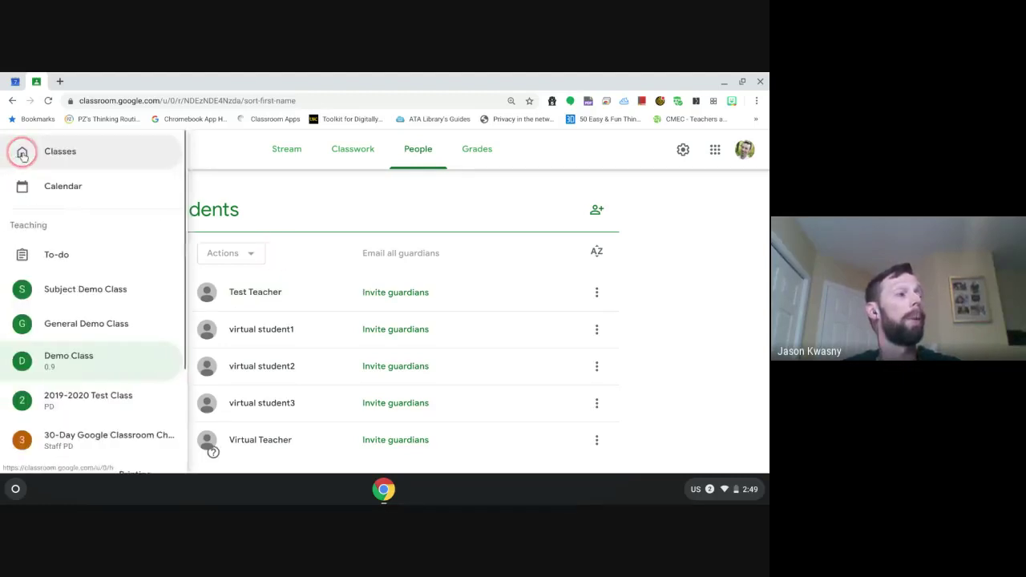
pyautogui.click(81, 293)
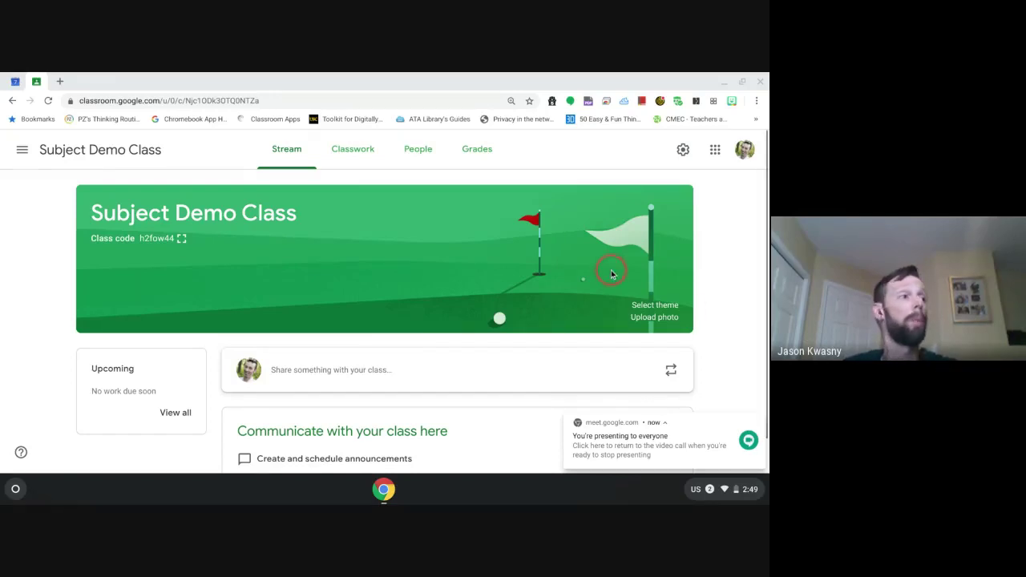
# Switch to the Demo Class's list of people and mute virtual student1.
pyautogui.click(22, 151)
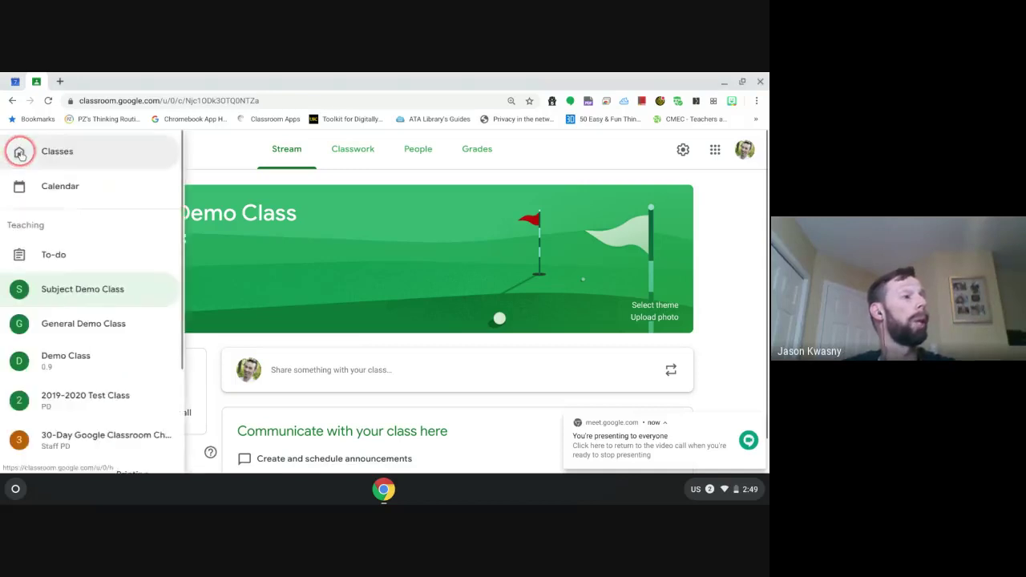
pyautogui.click(70, 361)
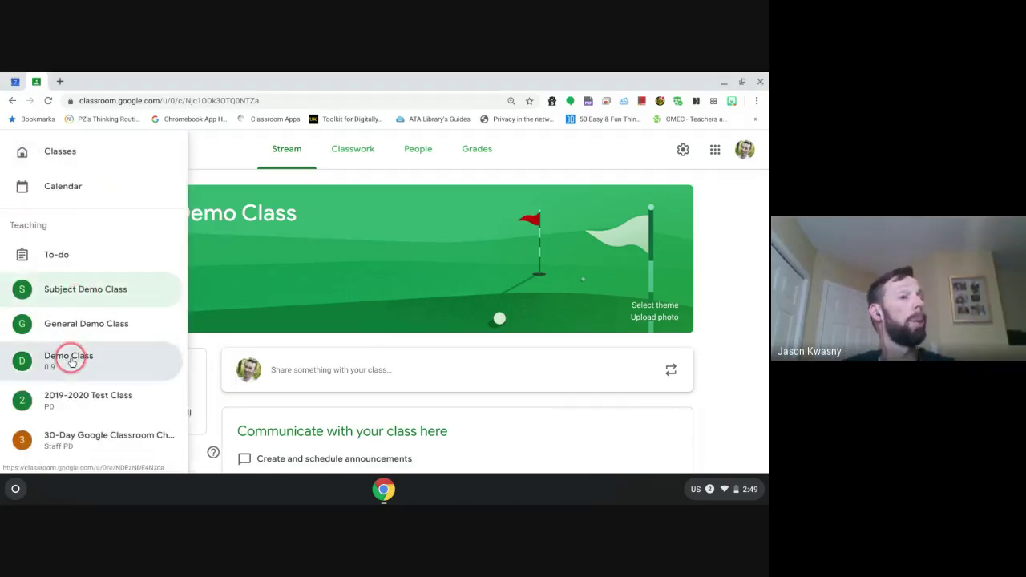
pyautogui.click(415, 148)
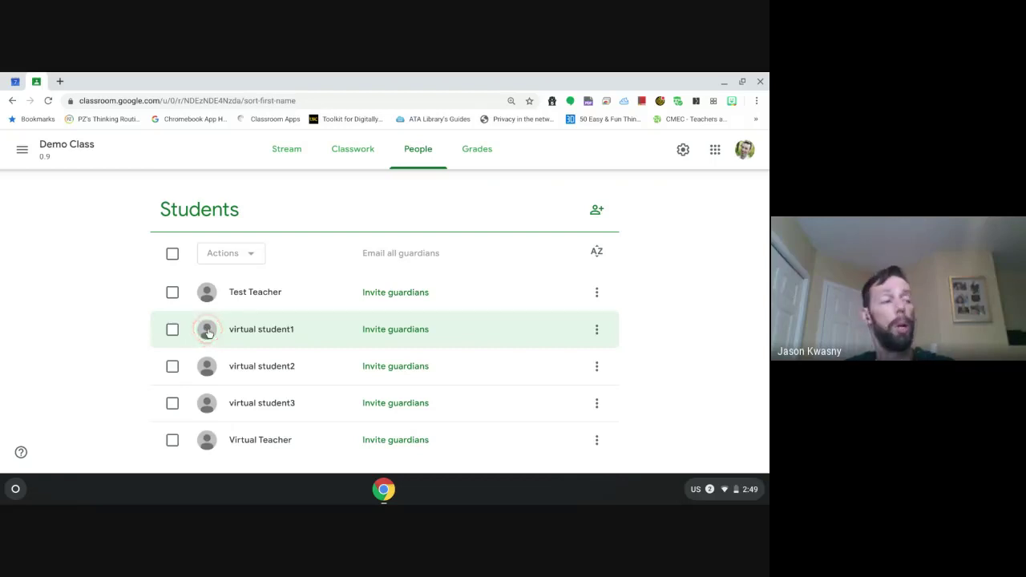
pyautogui.click(173, 329)
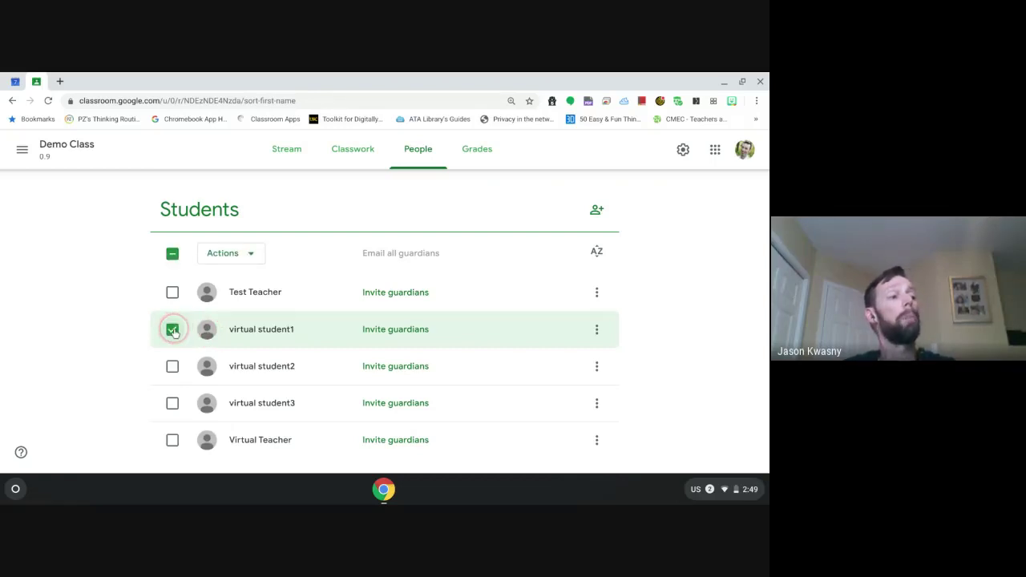
pyautogui.click(251, 255)
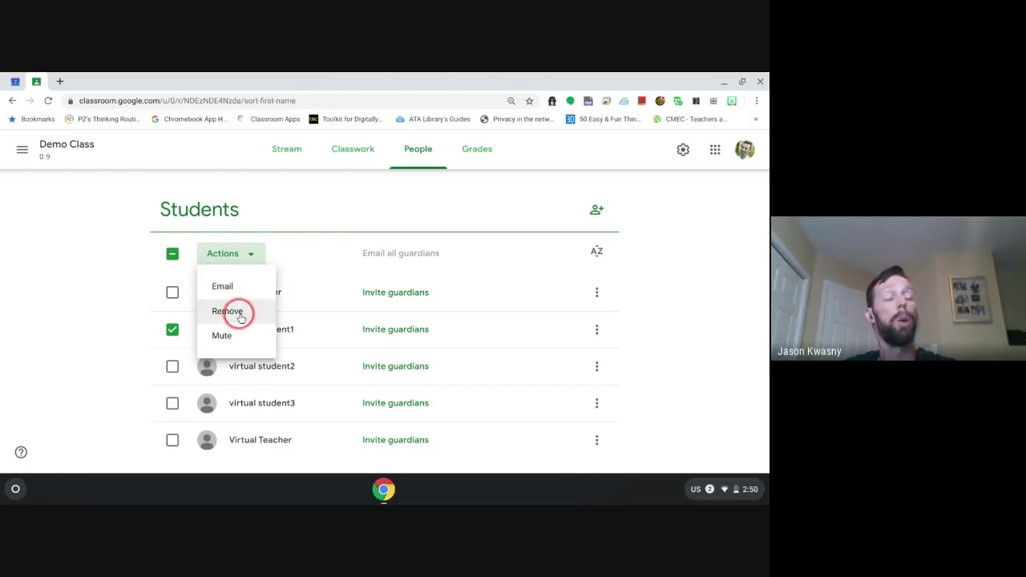
pyautogui.click(230, 336)
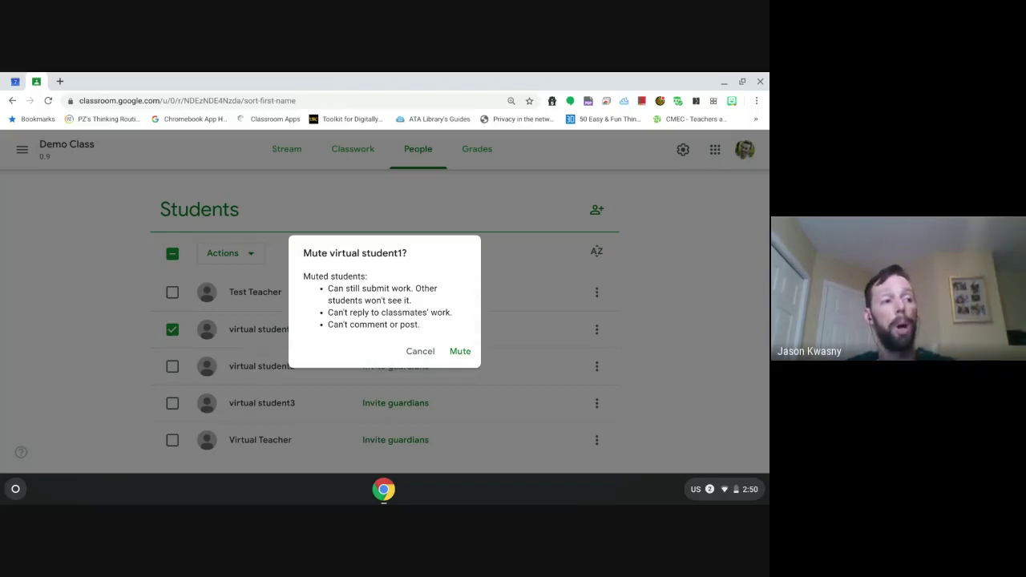
pyautogui.click(453, 353)
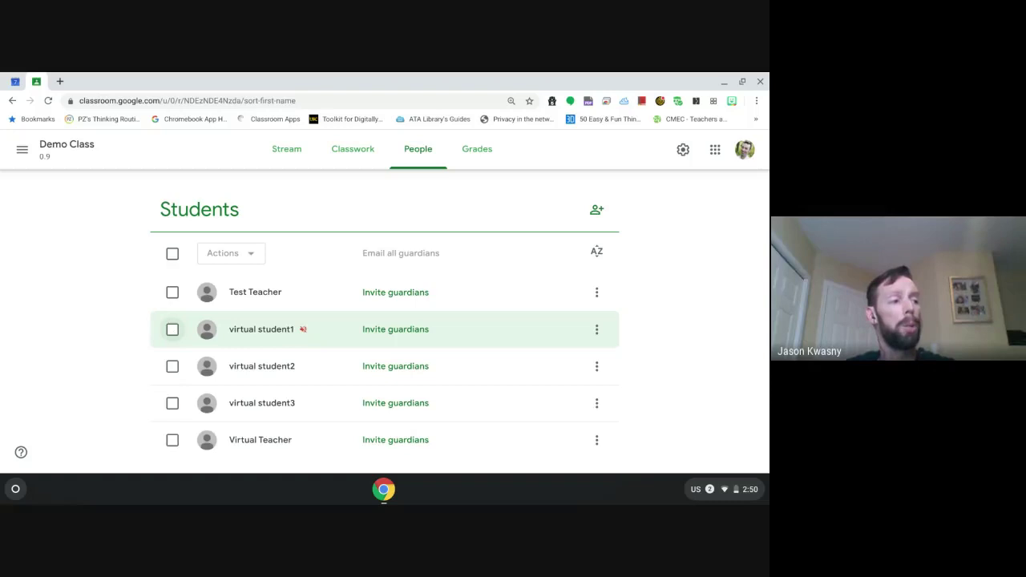
# Select virtual student2 and start removing that student from the class, but cancel the removal.
pyautogui.click(173, 367)
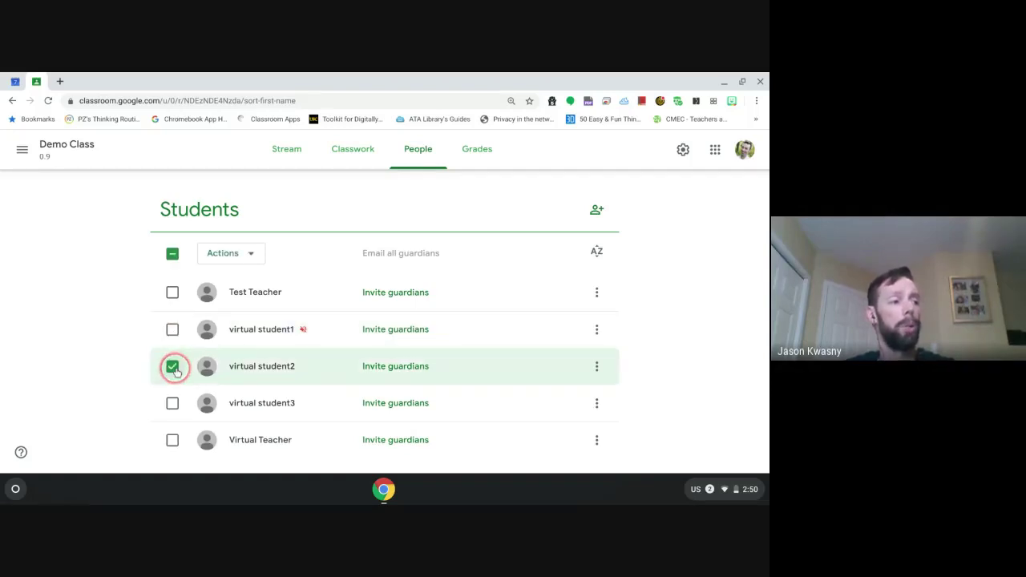
pyautogui.click(251, 254)
pyautogui.click(227, 313)
pyautogui.click(228, 313)
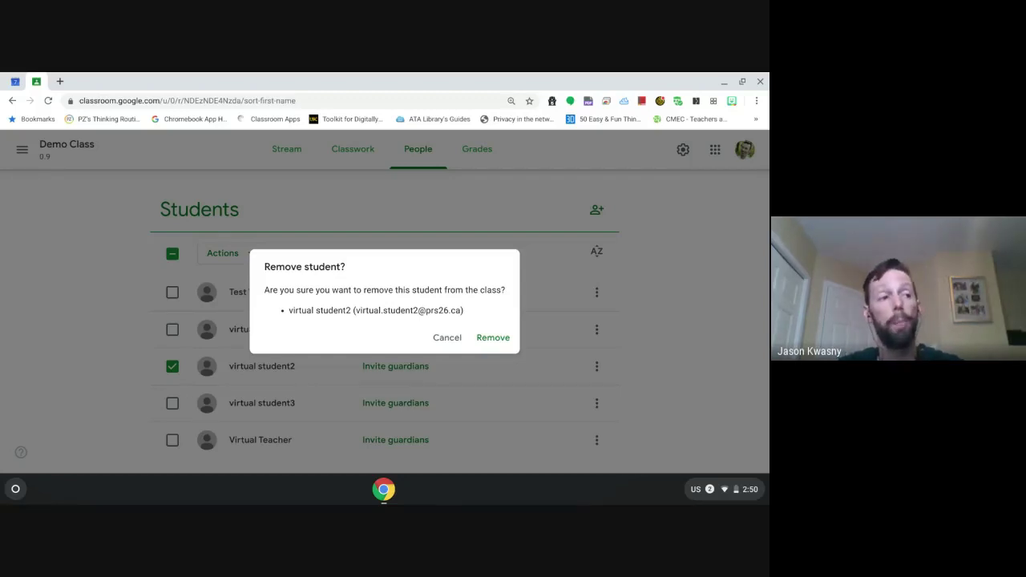
pyautogui.click(448, 338)
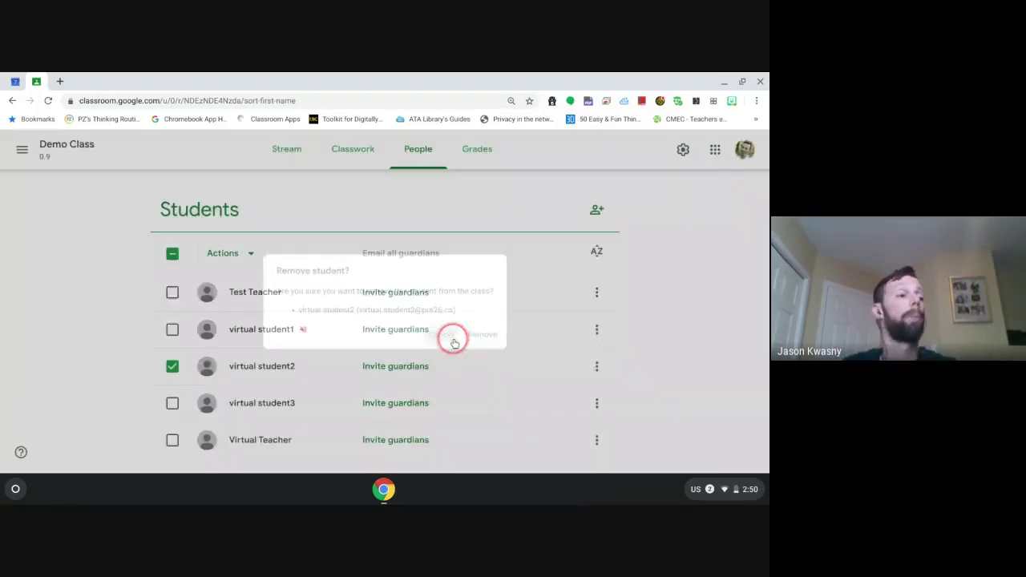
# Return to the Subject Demo Class and show its classwork.
pyautogui.click(22, 150)
pyautogui.click(75, 290)
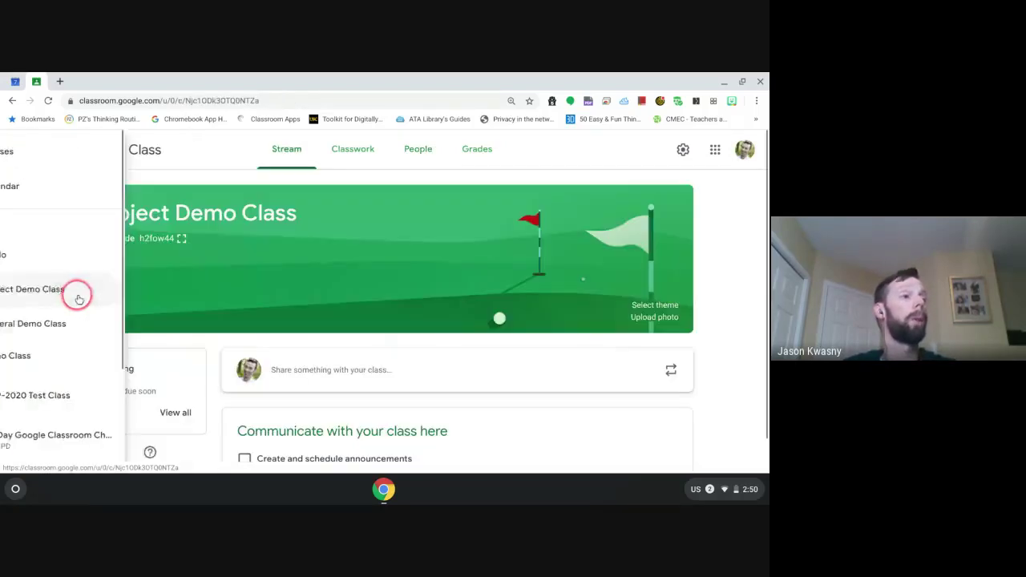
pyautogui.click(354, 150)
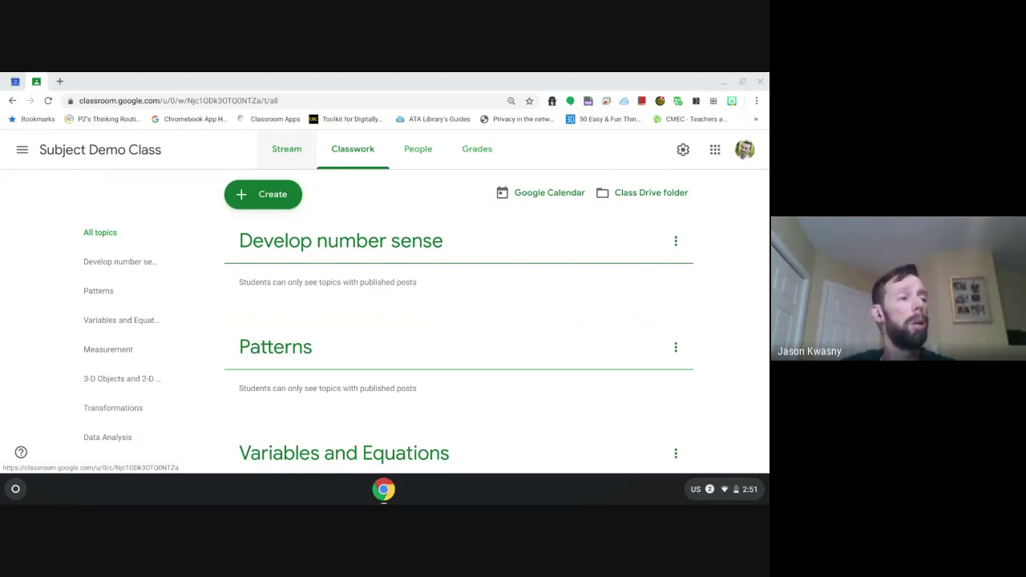
pyautogui.click(358, 154)
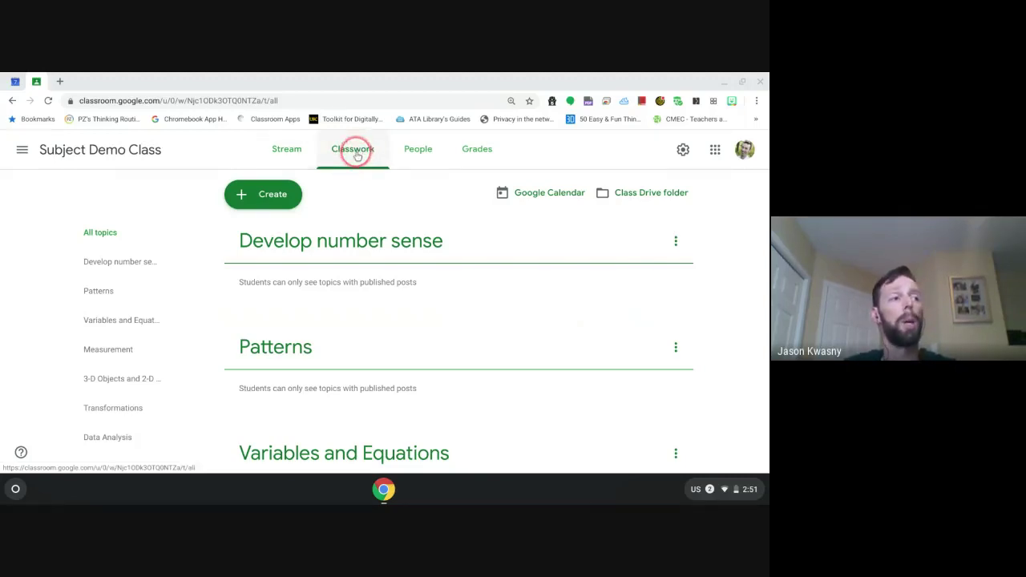
# Create a new assignment with the title "This is our first assignment".
pyautogui.click(255, 196)
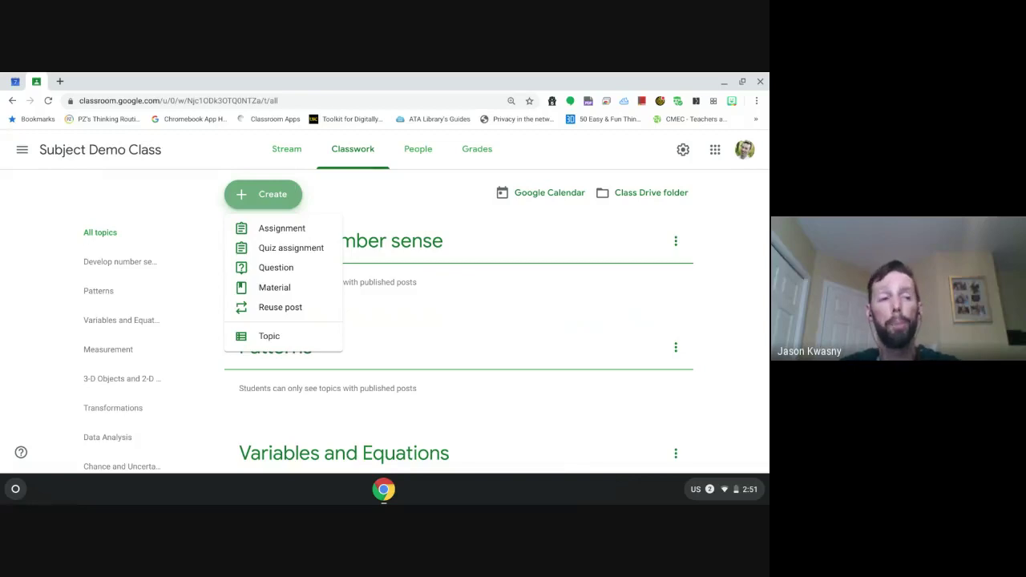
pyautogui.click(273, 340)
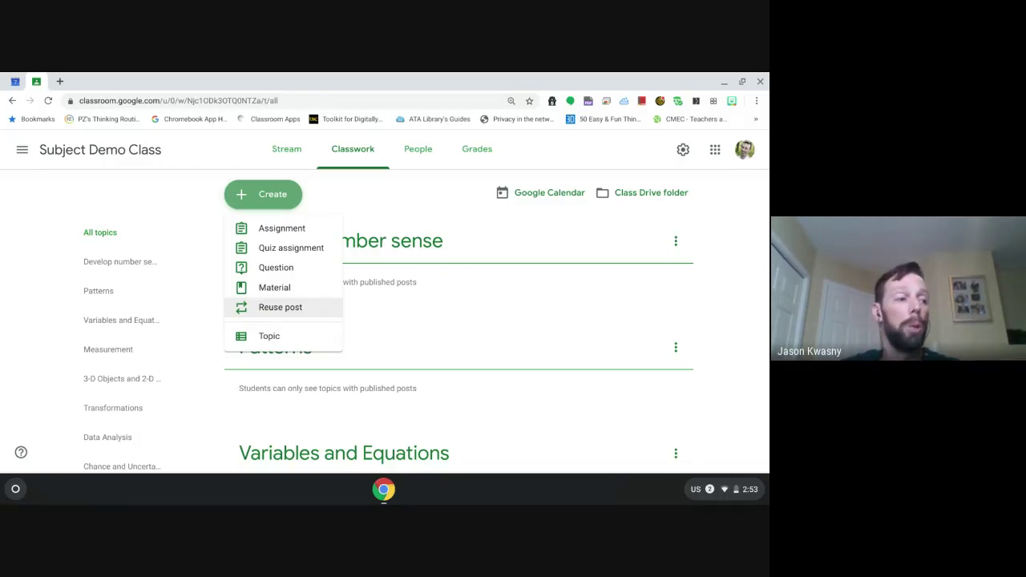
pyautogui.click(272, 231)
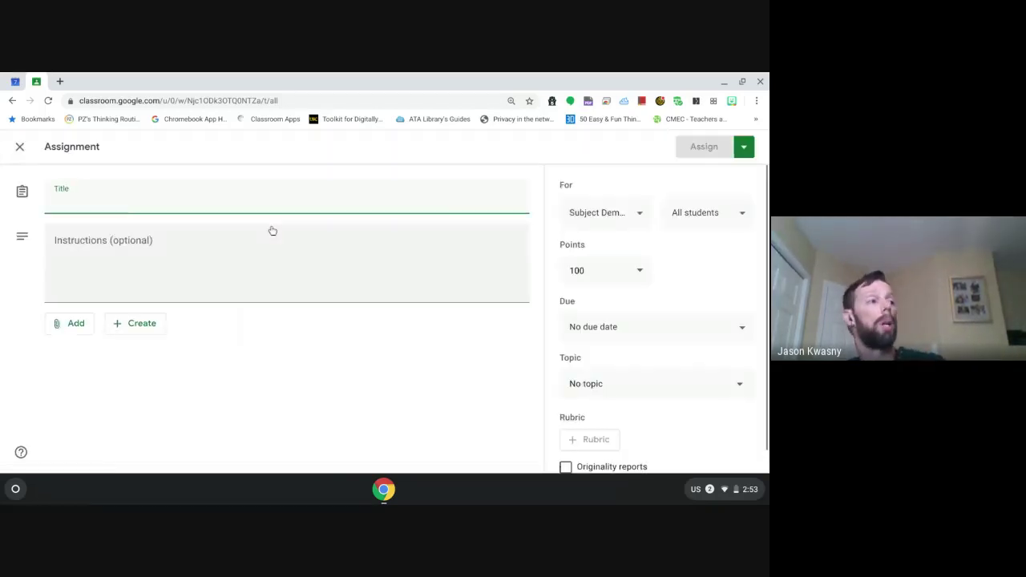
pyautogui.click(136, 201)
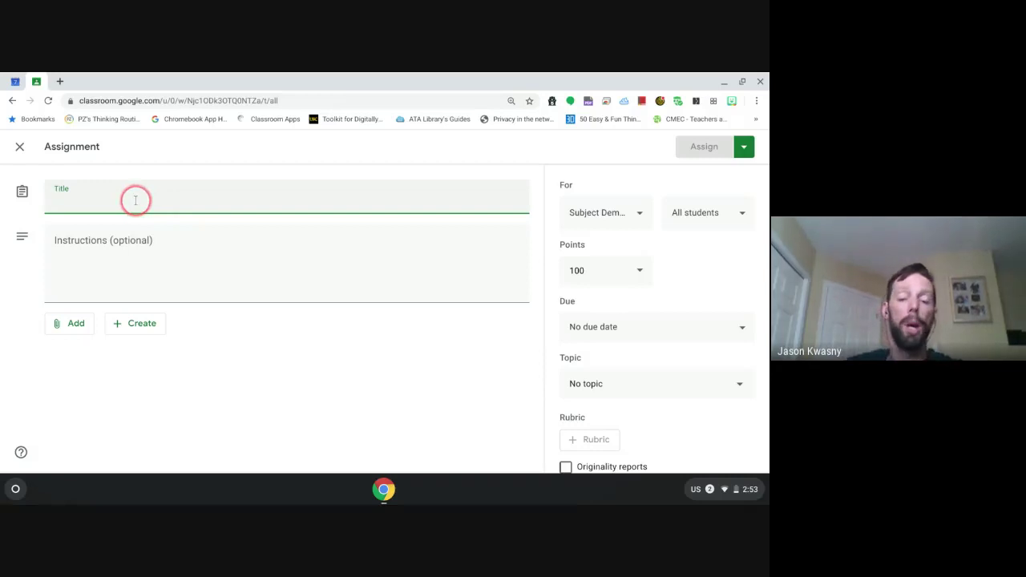
pyautogui.write('This is')
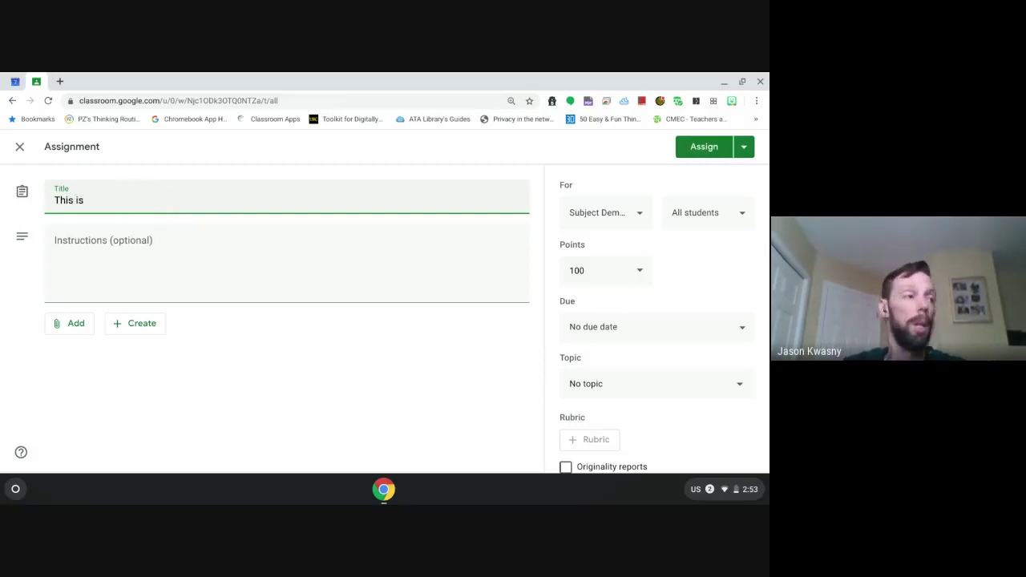
pyautogui.write(' our fi')
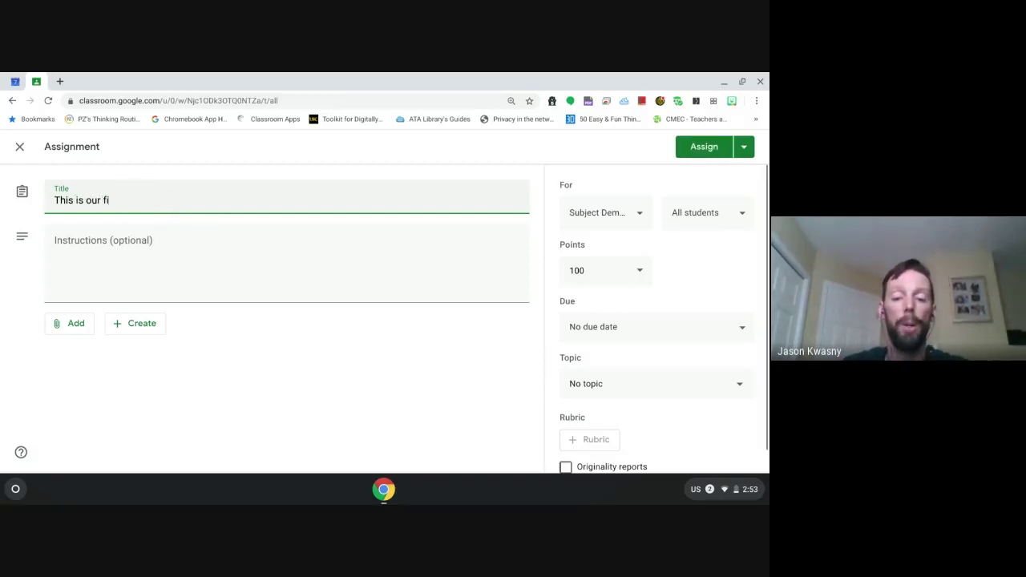
pyautogui.write('rst assignment')
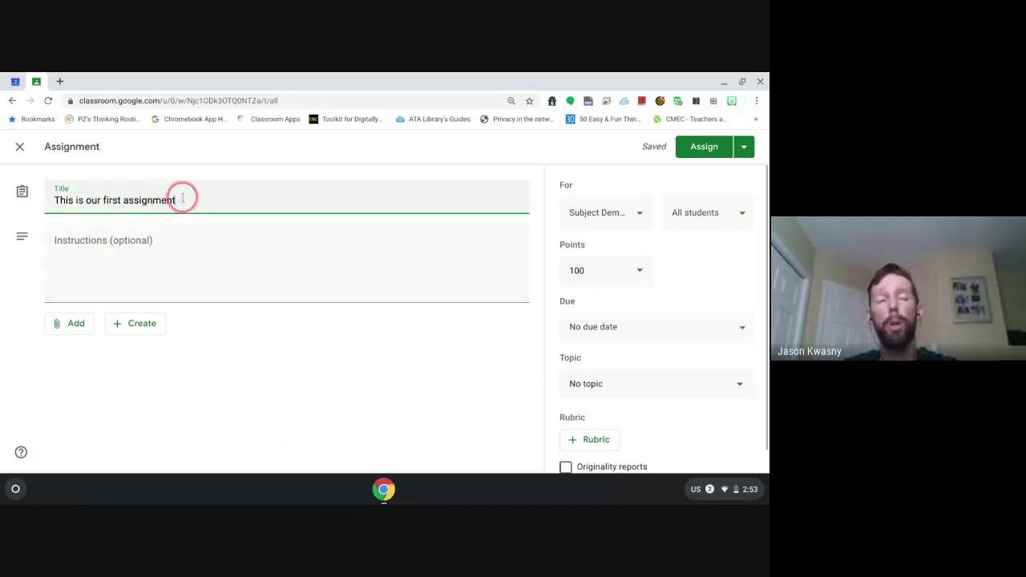
pyautogui.click(108, 240)
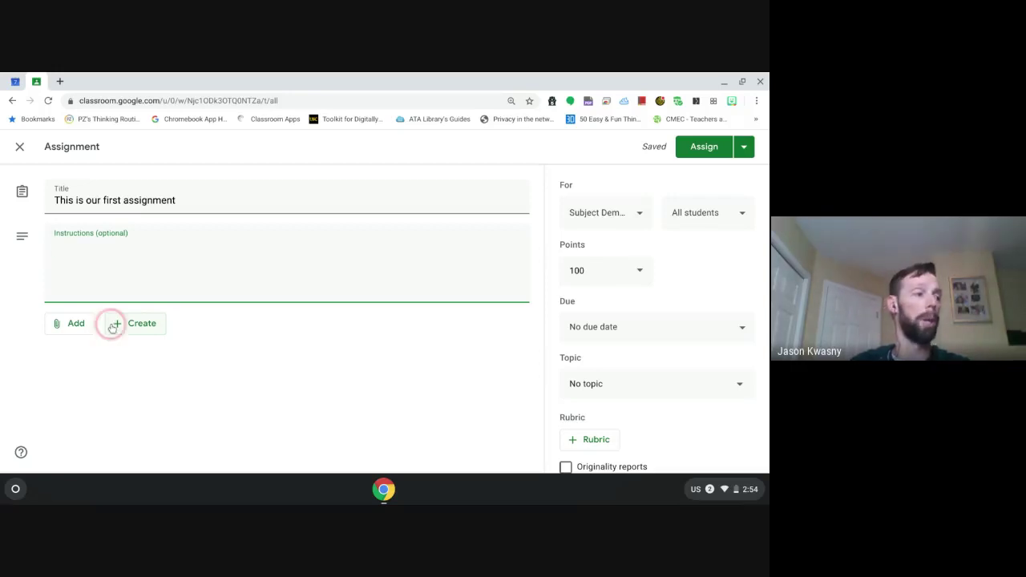
# Start attaching a Google Drive file to the assignment and show the contents of My Drive.
pyautogui.click(77, 326)
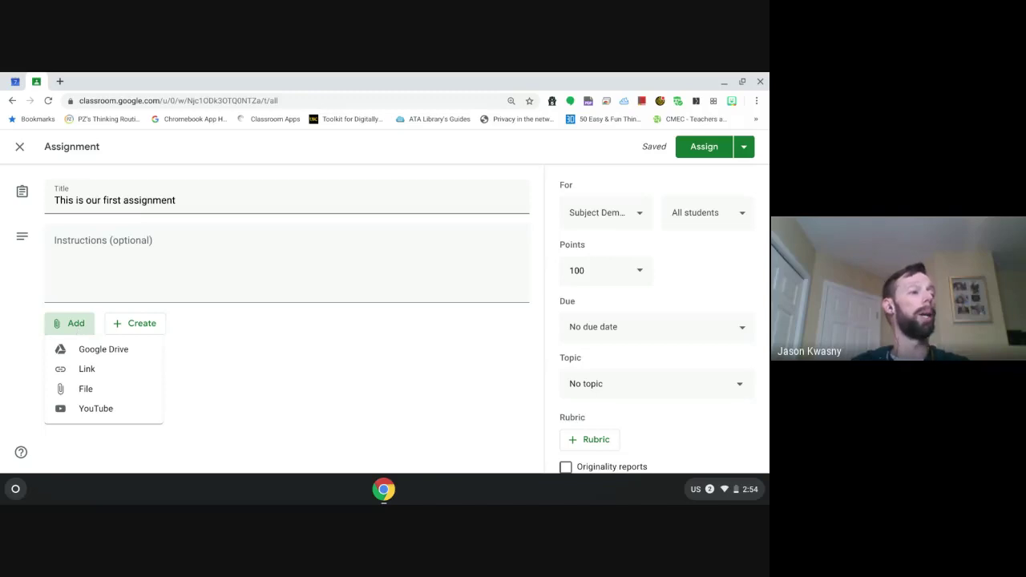
pyautogui.click(93, 408)
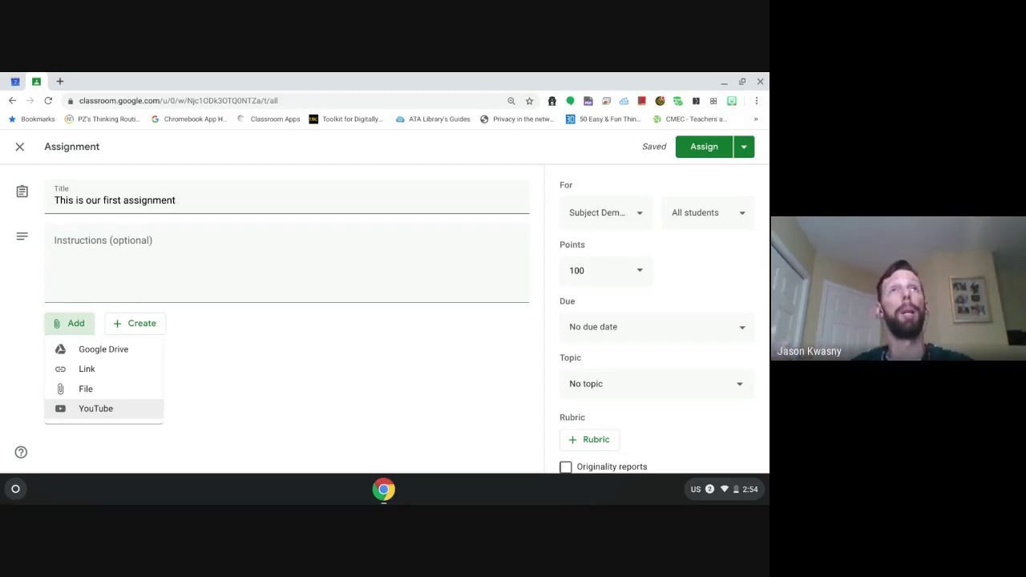
pyautogui.click(86, 391)
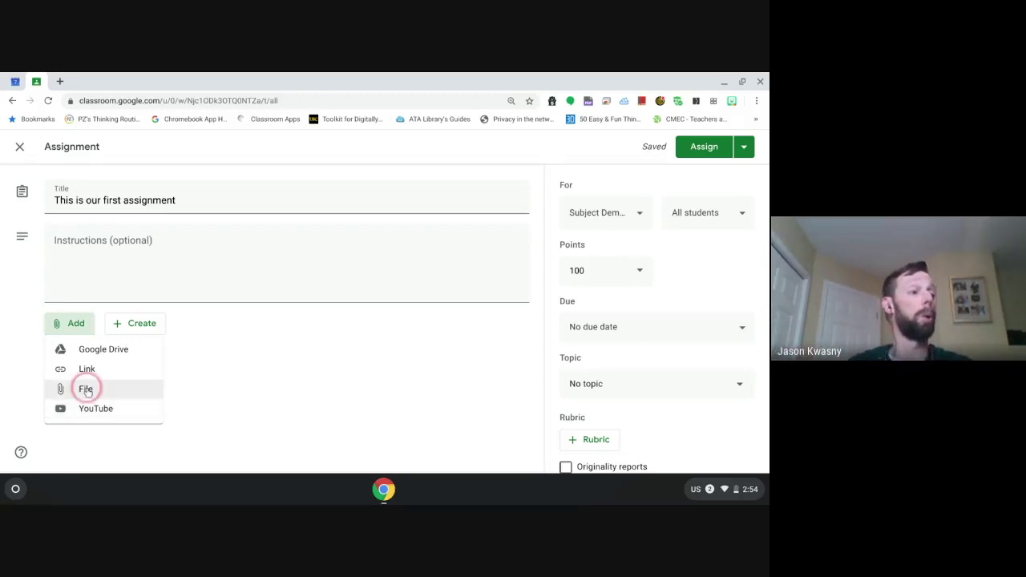
pyautogui.click(94, 391)
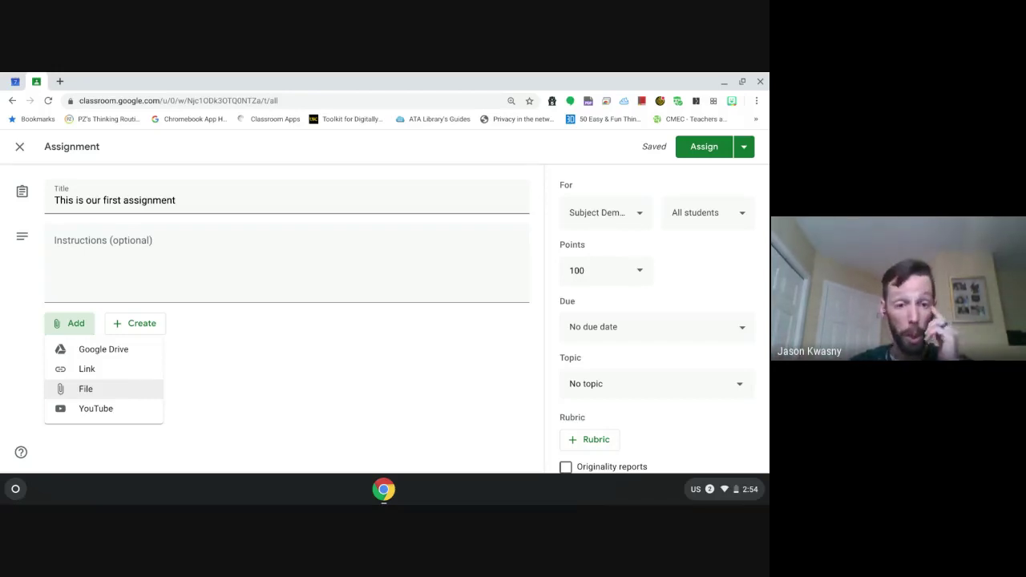
pyautogui.click(100, 350)
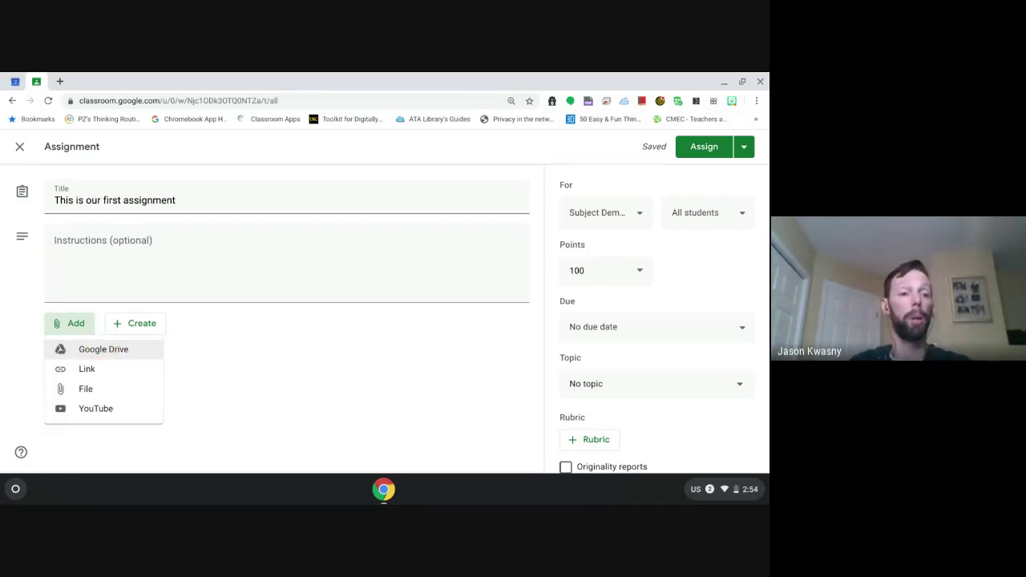
pyautogui.click(101, 349)
pyautogui.click(213, 282)
pyautogui.click(358, 210)
pyautogui.click(286, 205)
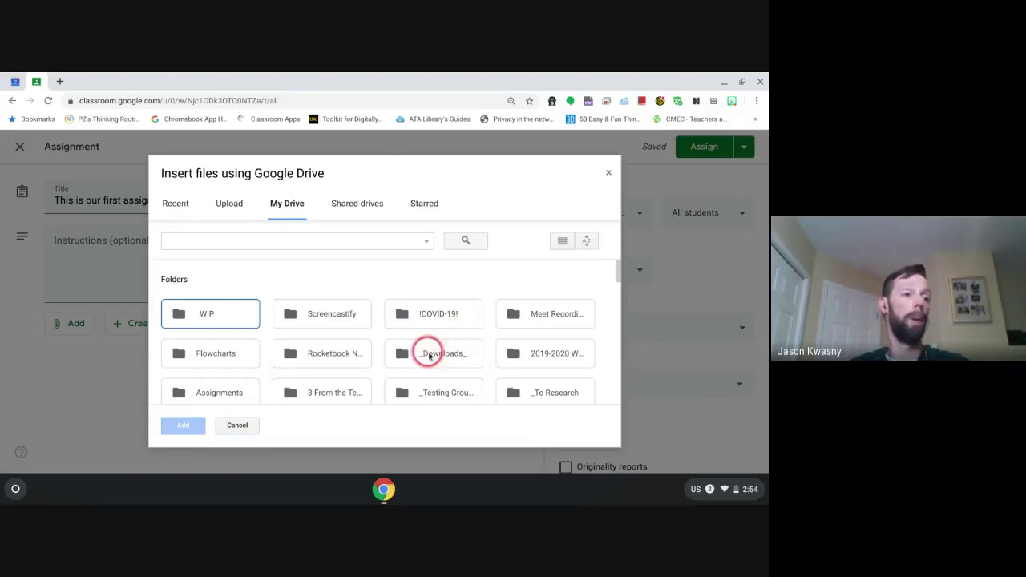
# Attach the Google Slides file "testing" from the _Testing Ground folder to the assignment.
pyautogui.scroll(-2, 427, 351)
pyautogui.doubleClick(425, 346)
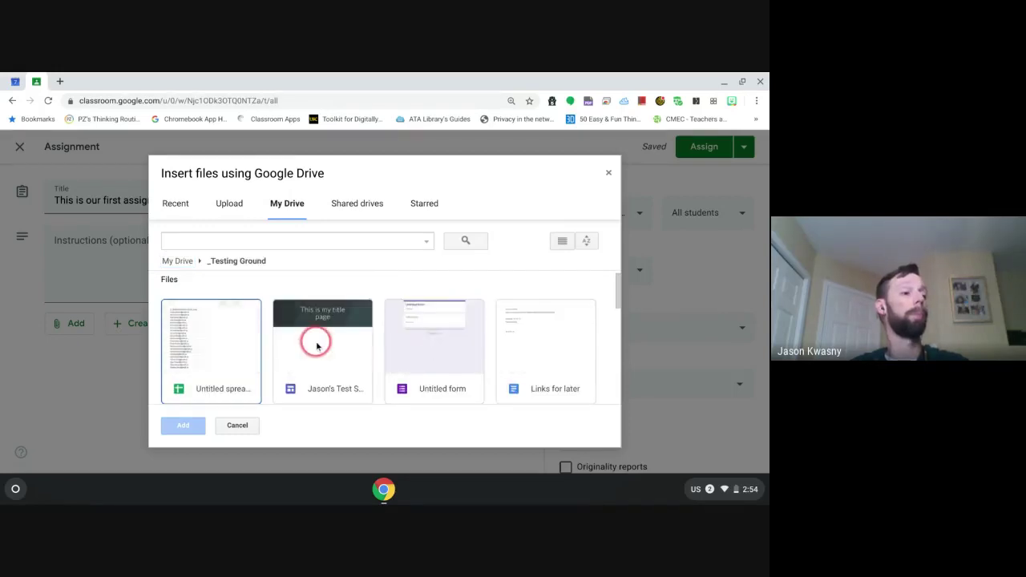
pyautogui.scroll(-4, 316, 343)
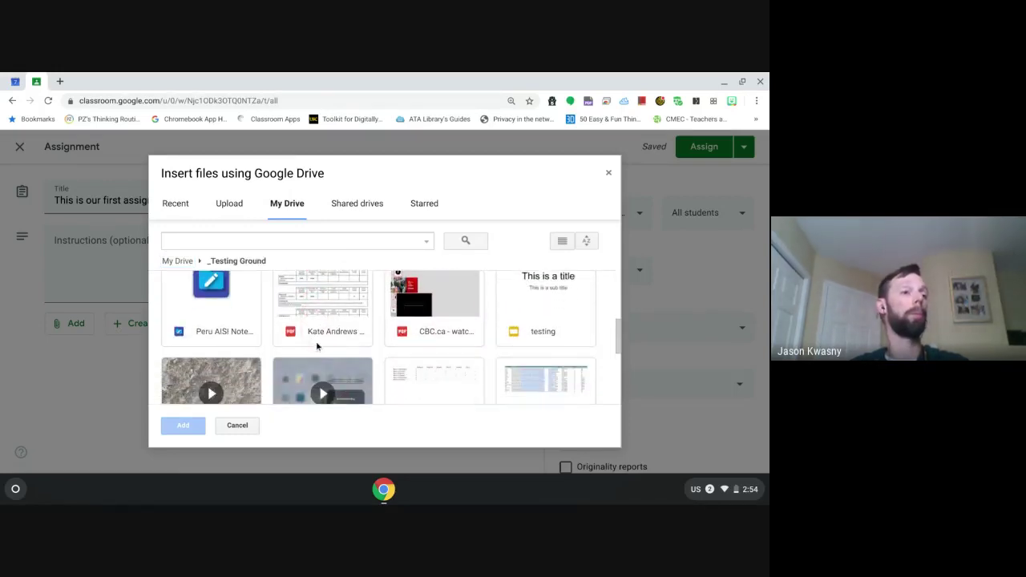
pyautogui.click(540, 294)
pyautogui.doubleClick(543, 301)
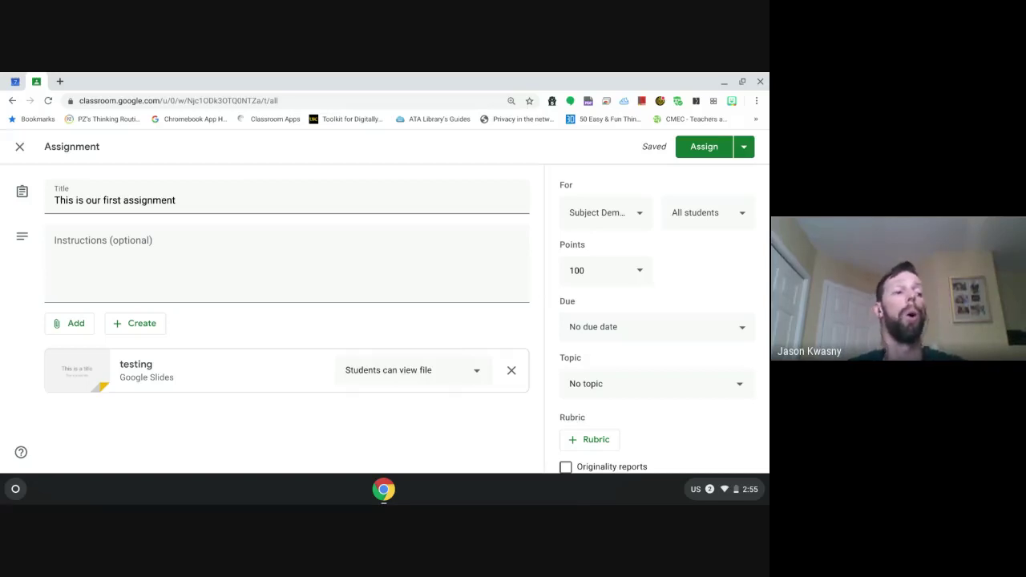
# Set the attached testing slides to Make a copy for each student.
pyautogui.click(473, 371)
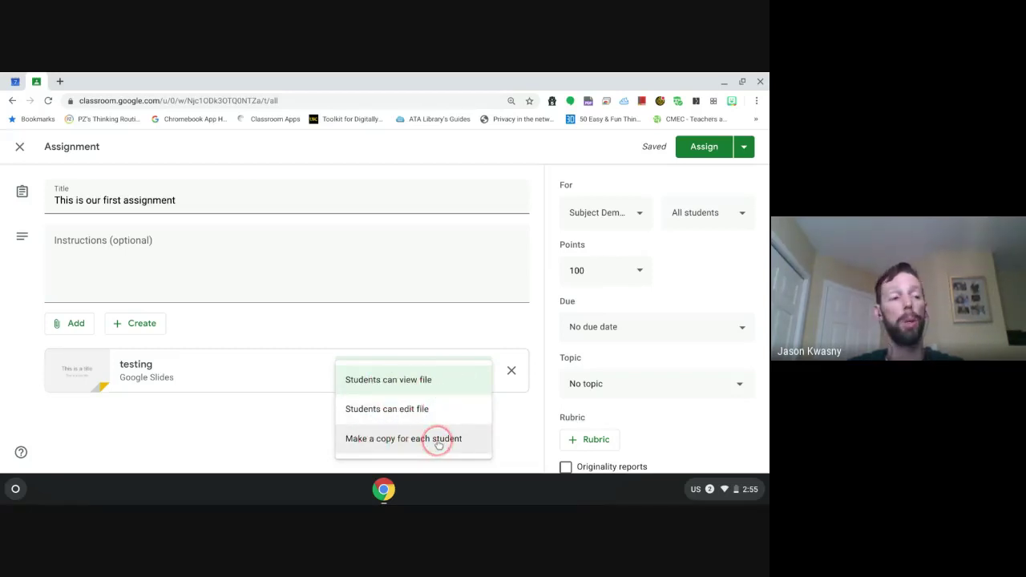
pyautogui.click(399, 443)
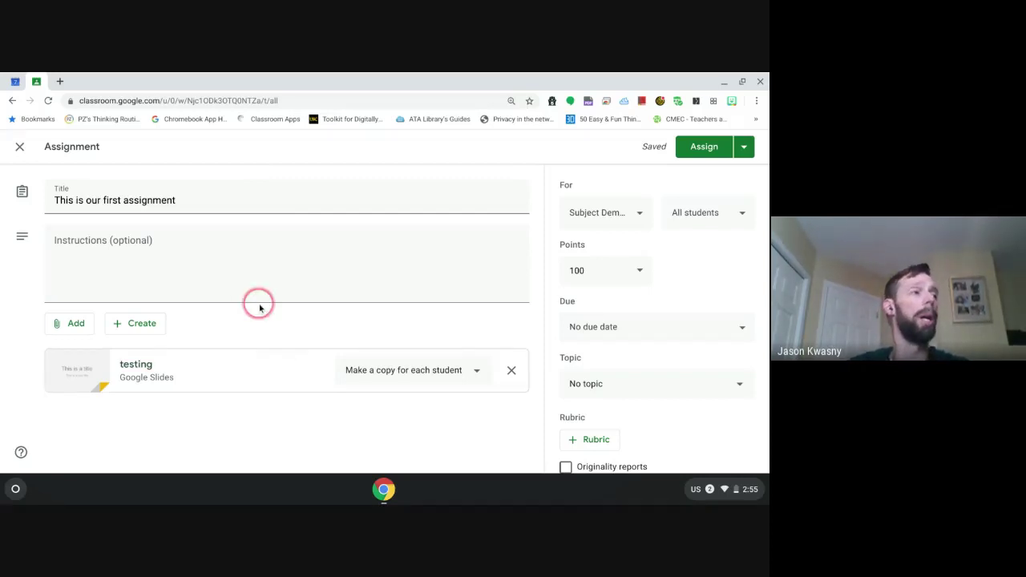
pyautogui.moveTo(160, 367); pyautogui.dragTo(235, 368)
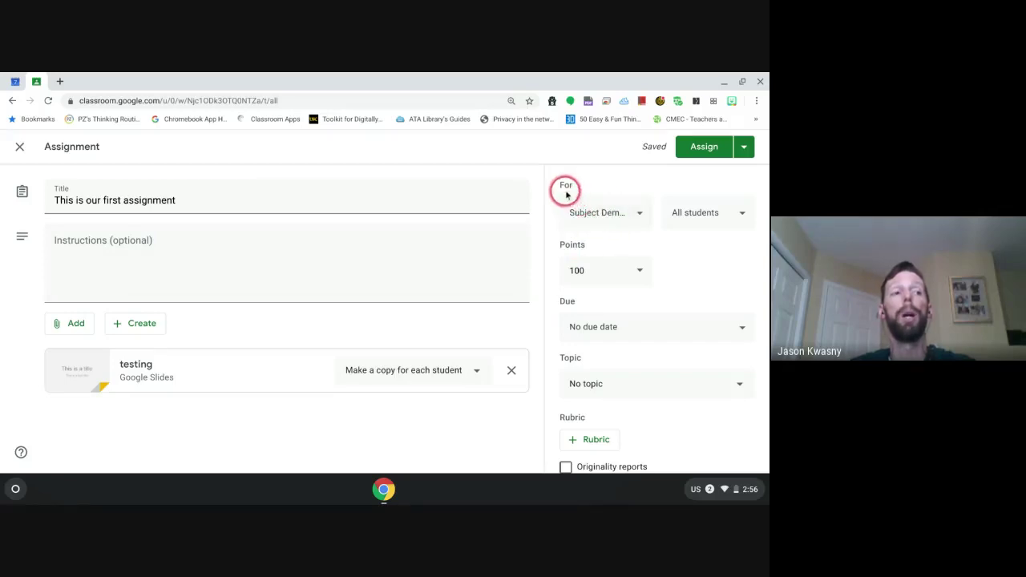
# Try adding General Demo Class to the classes receiving the assignment, and remove it again.
pyautogui.click(605, 211)
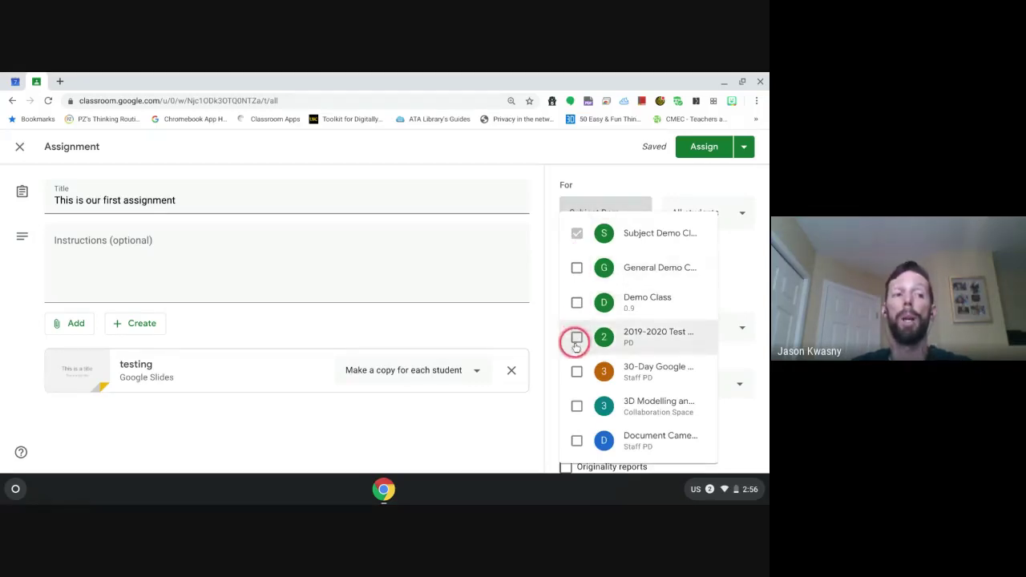
pyautogui.click(577, 268)
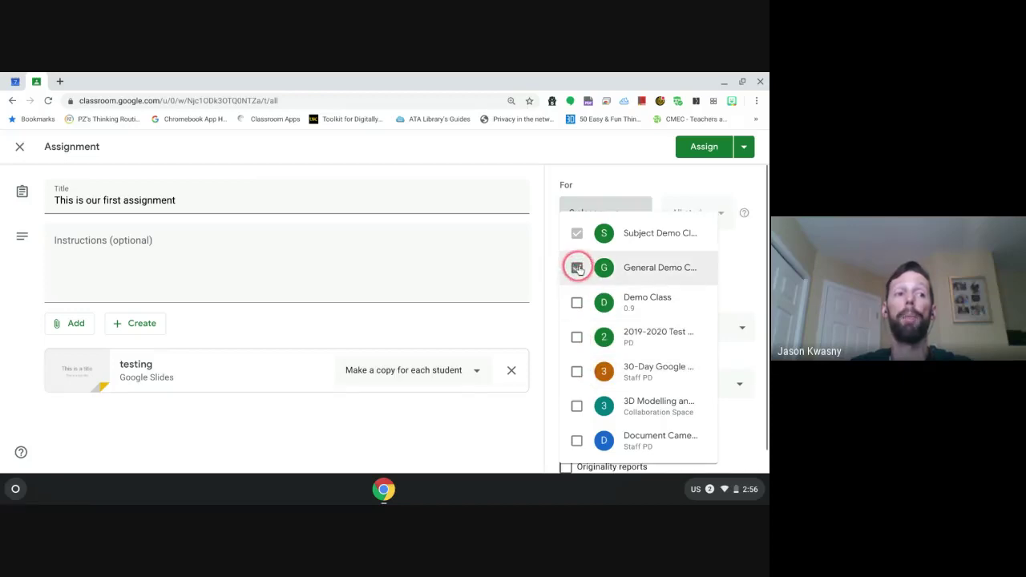
pyautogui.click(577, 268)
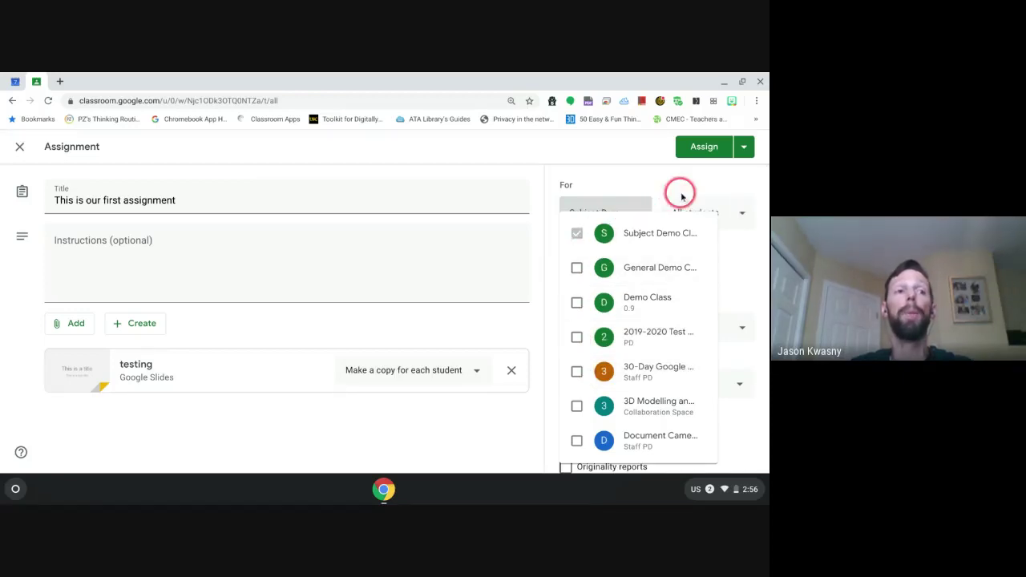
pyautogui.click(677, 183)
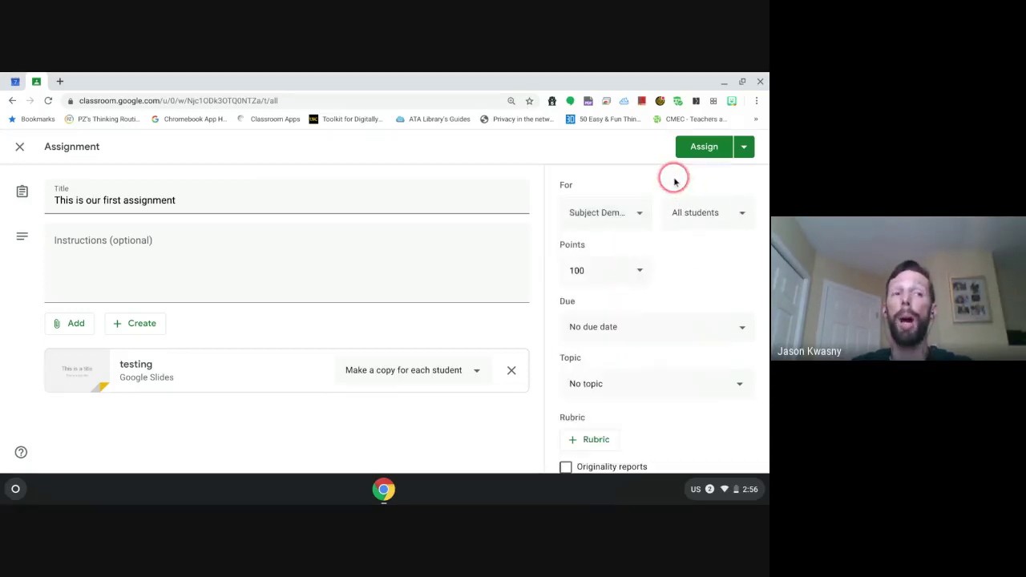
# Examine the options for choosing which students receive the assignment.
pyautogui.click(717, 212)
pyautogui.click(650, 250)
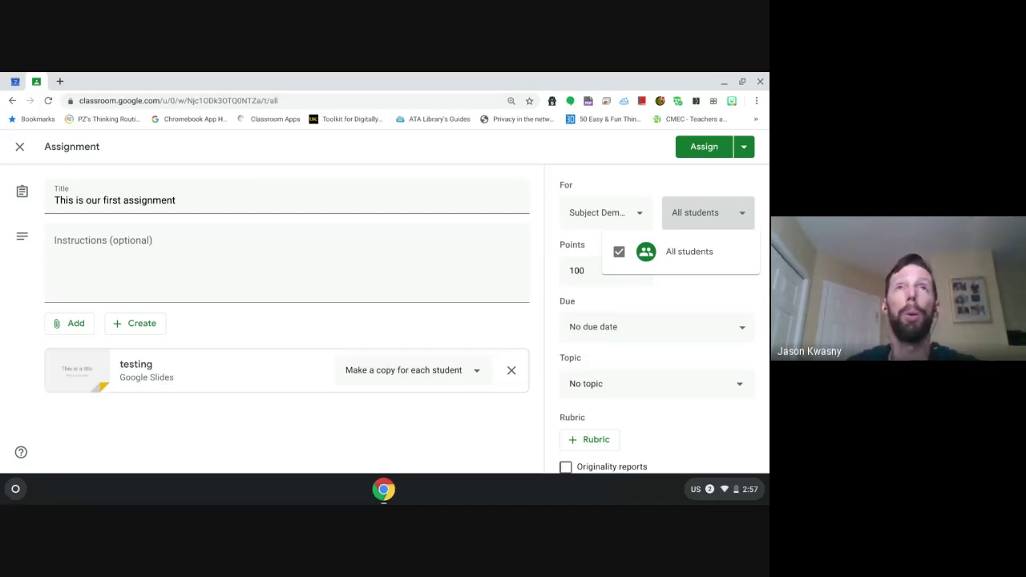
pyautogui.click(680, 297)
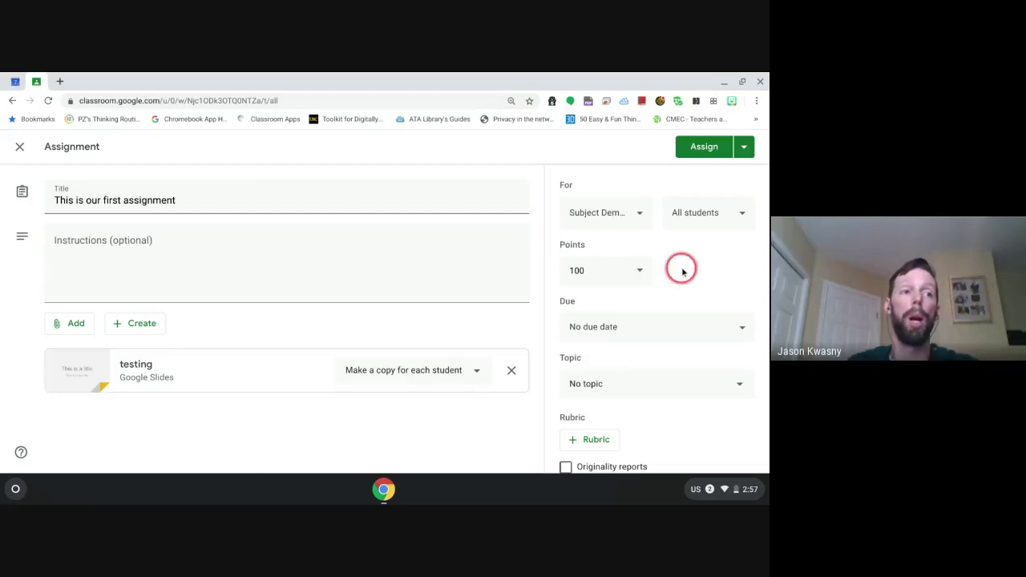
# Set the assignment's due date to April 16, 2020, without a due time.
pyautogui.scroll(-1, 680, 268)
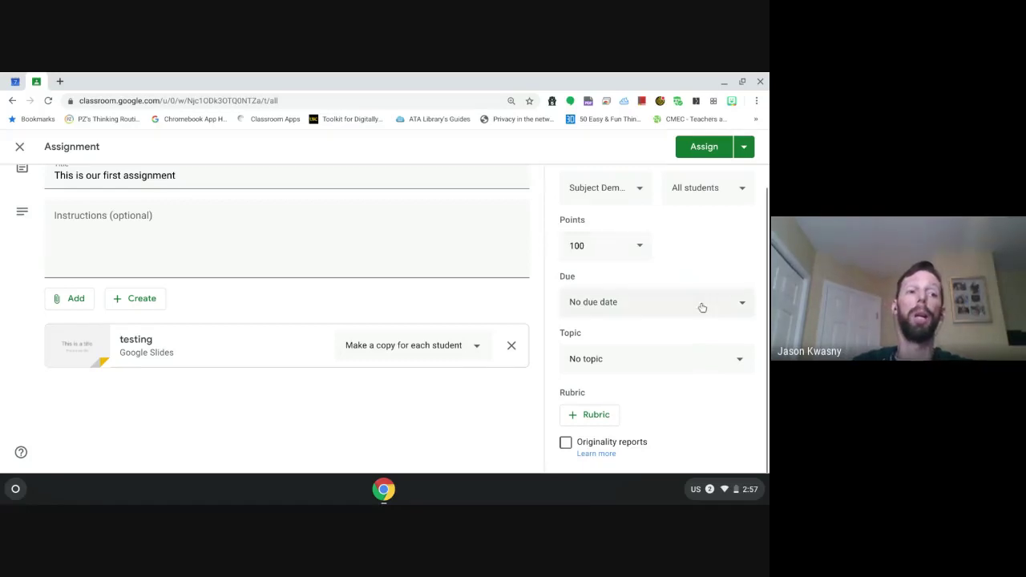
pyautogui.click(741, 303)
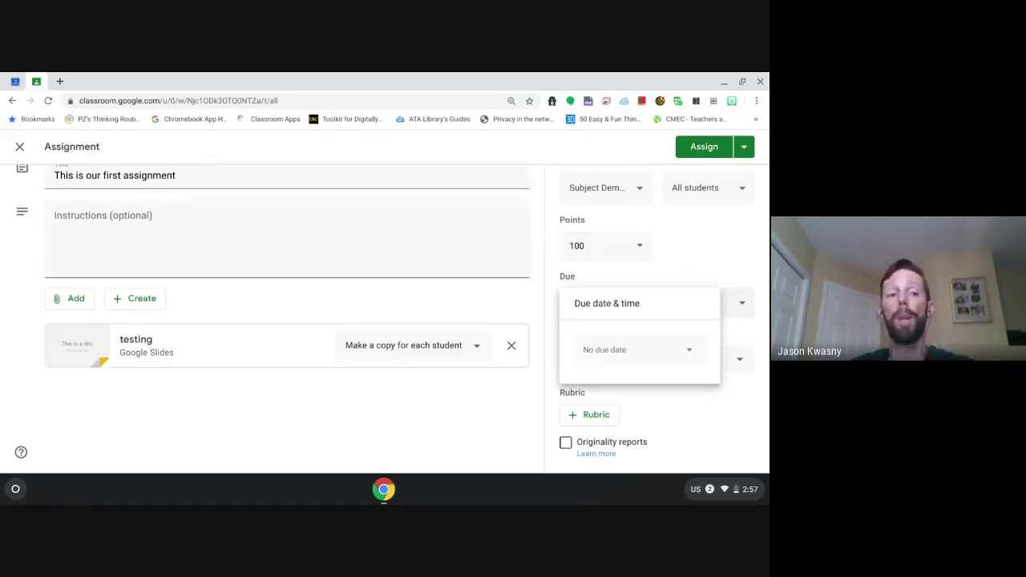
pyautogui.click(688, 349)
pyautogui.click(665, 283)
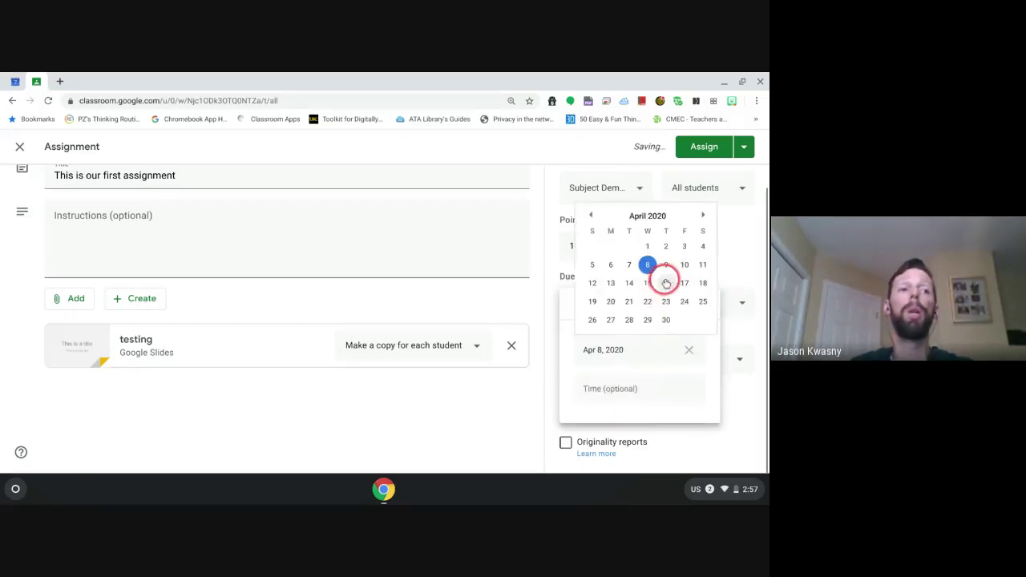
pyautogui.click(699, 243)
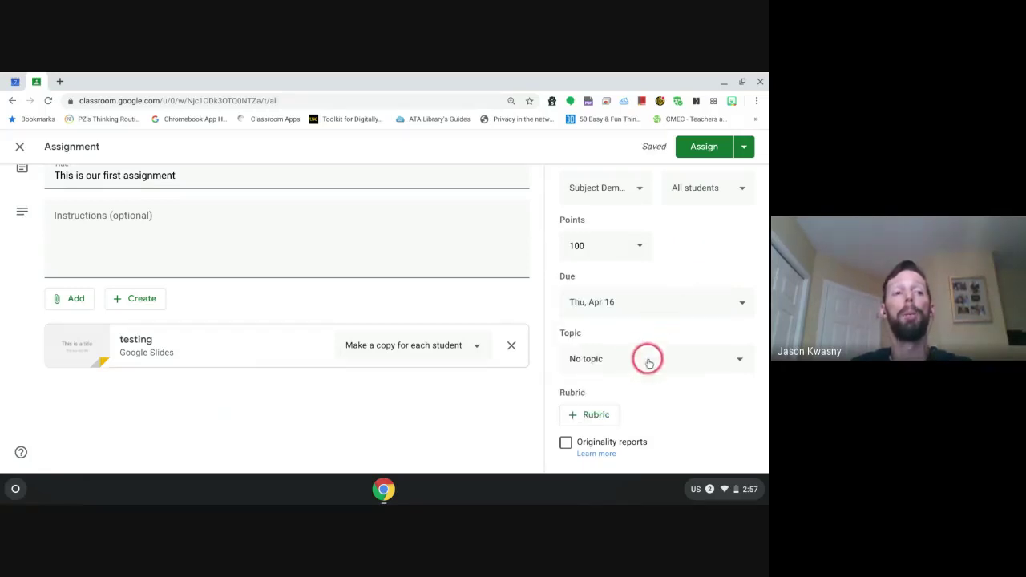
# Create a new topic named "This is for Assessment purposes" for the assignment.
pyautogui.click(696, 363)
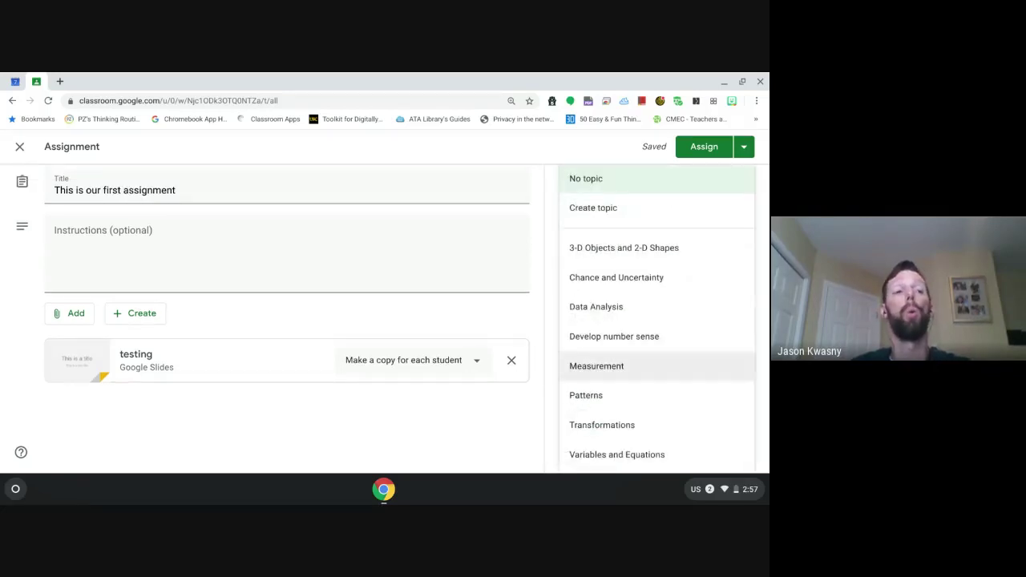
pyautogui.scroll(-1, 656, 338)
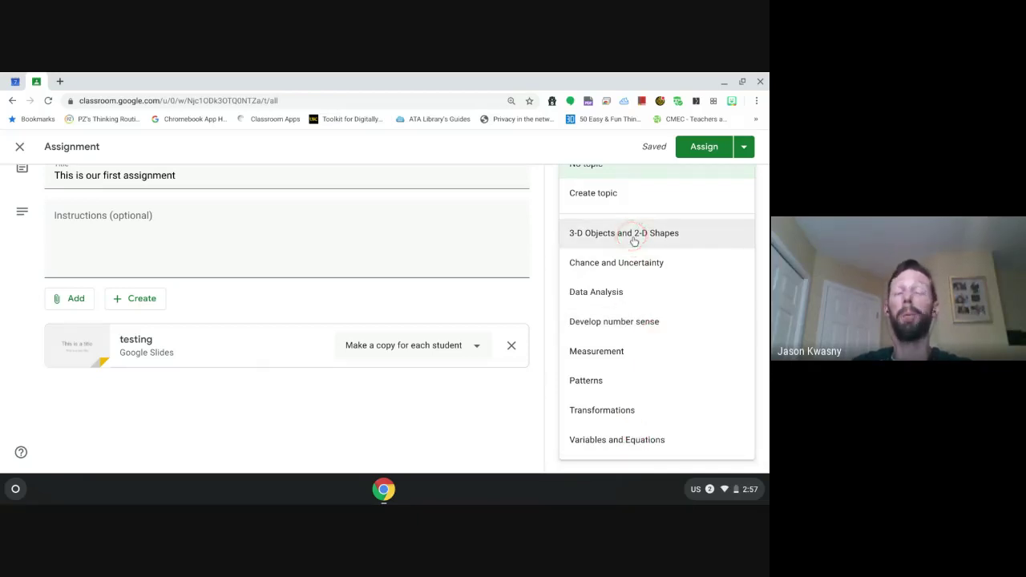
pyautogui.click(613, 197)
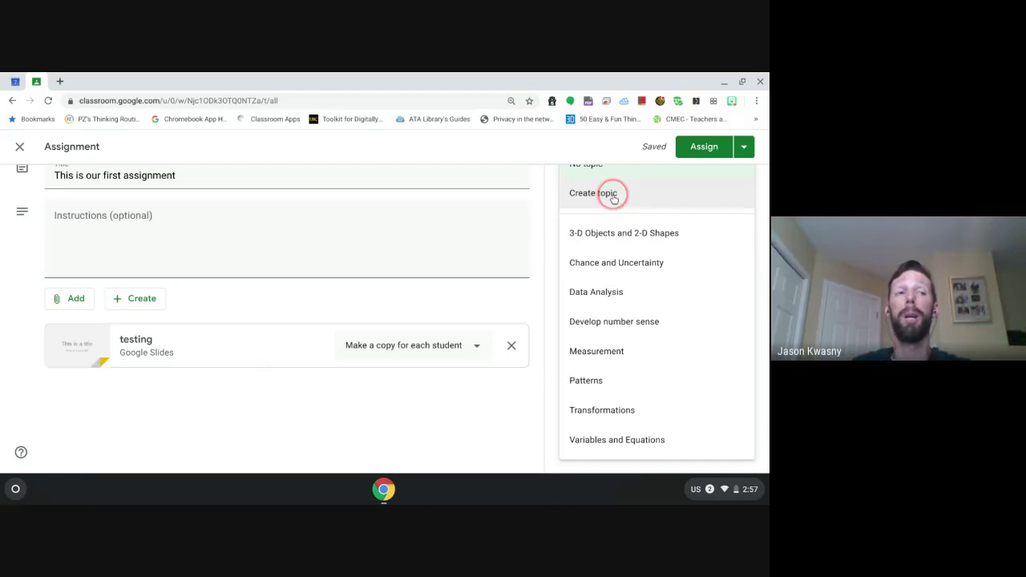
pyautogui.click(614, 197)
pyautogui.write('This is for A')
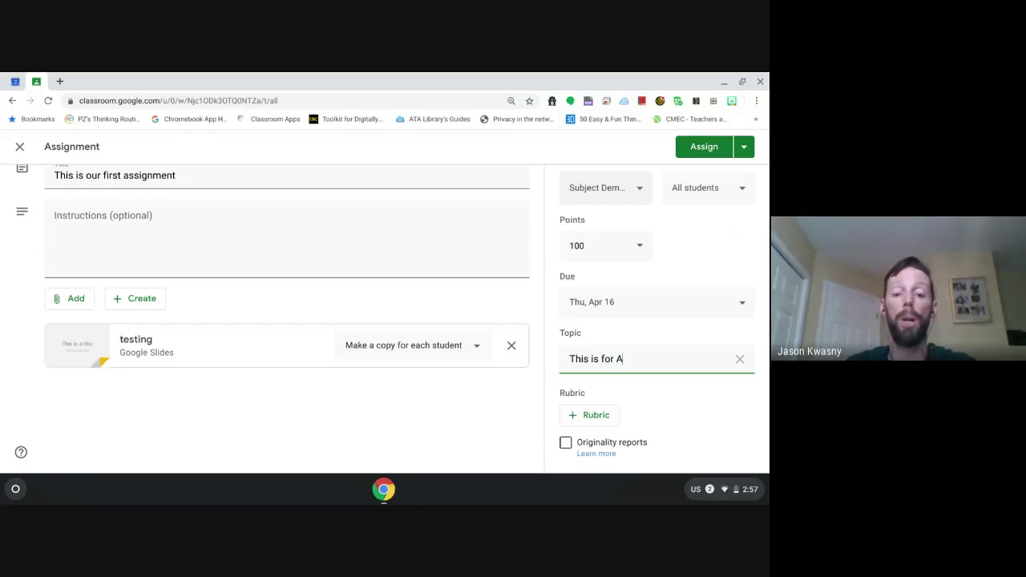
pyautogui.write('ssessment purposes')
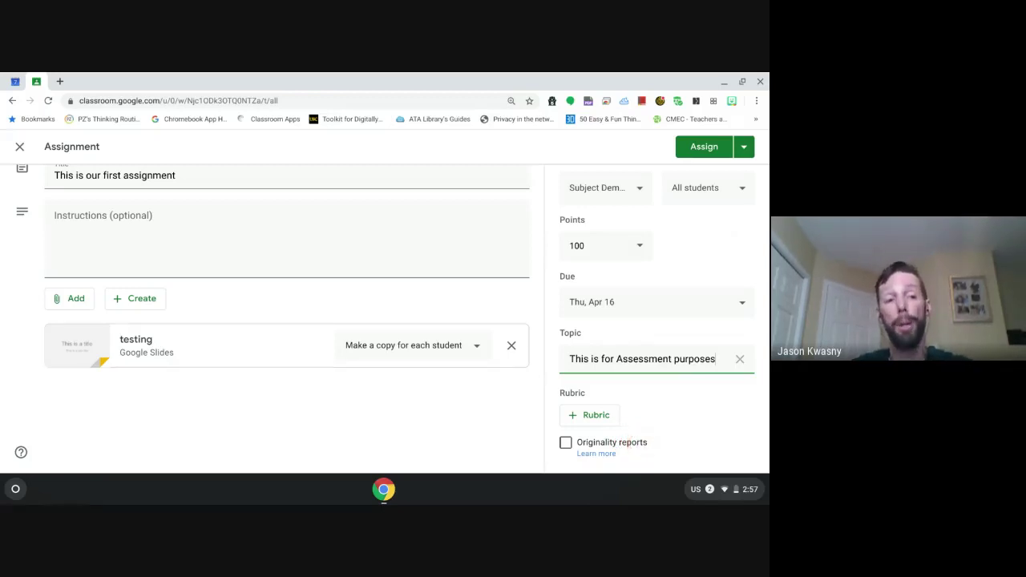
# Schedule the assignment for publication on Apr 15, 2020 at 1:00 PM.
pyautogui.click(744, 150)
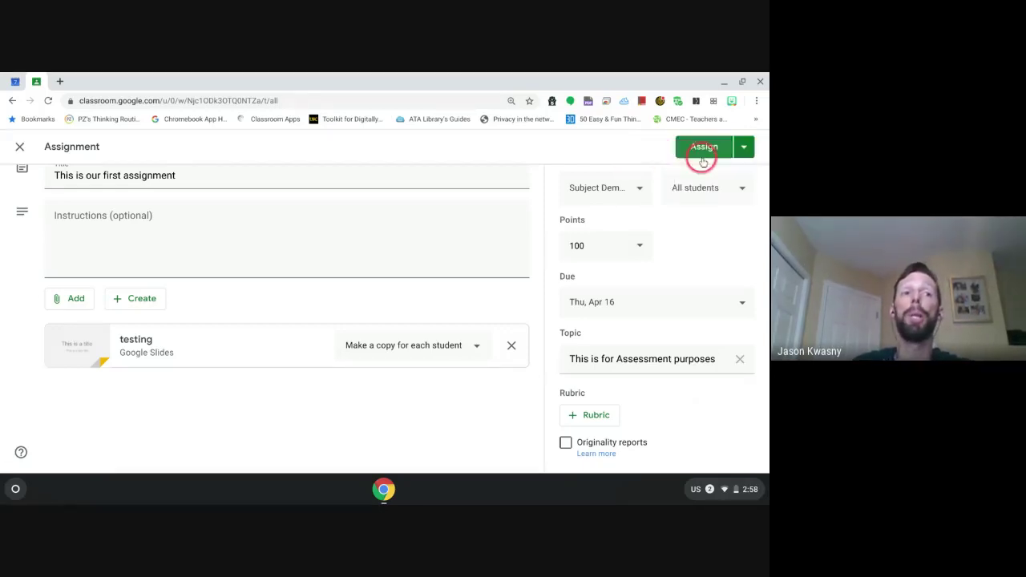
pyautogui.click(744, 152)
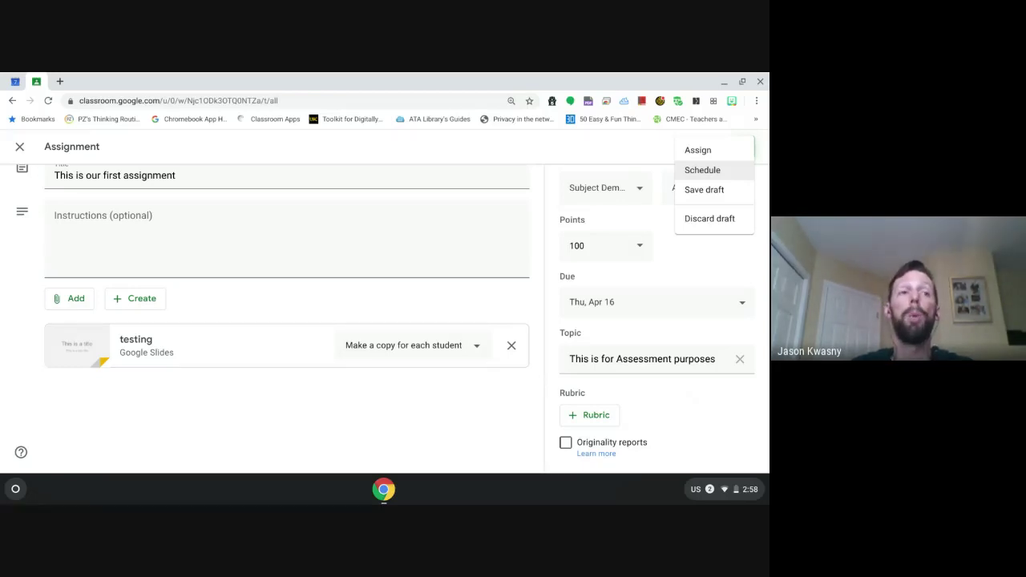
pyautogui.click(710, 169)
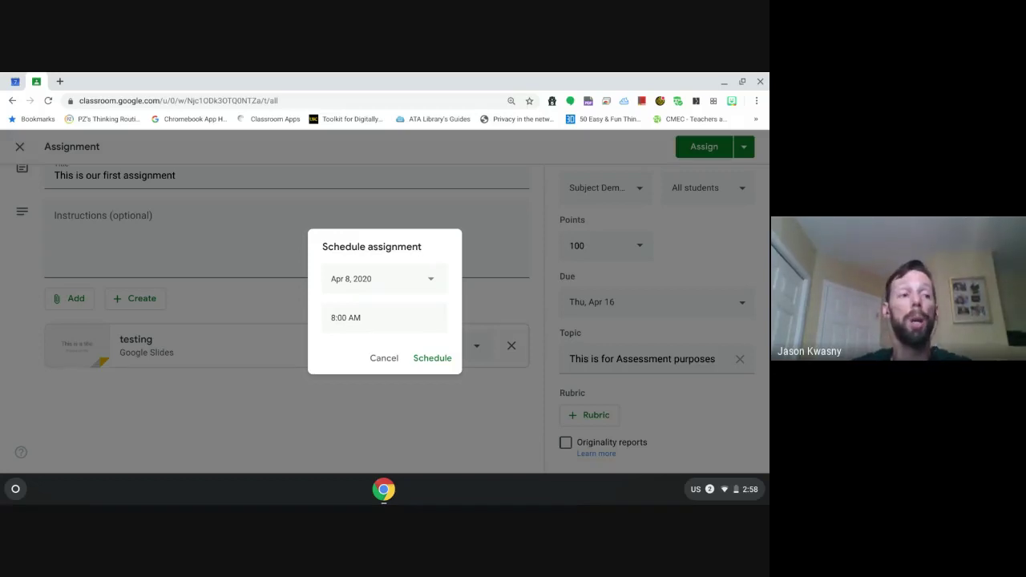
pyautogui.click(367, 275)
pyautogui.click(395, 374)
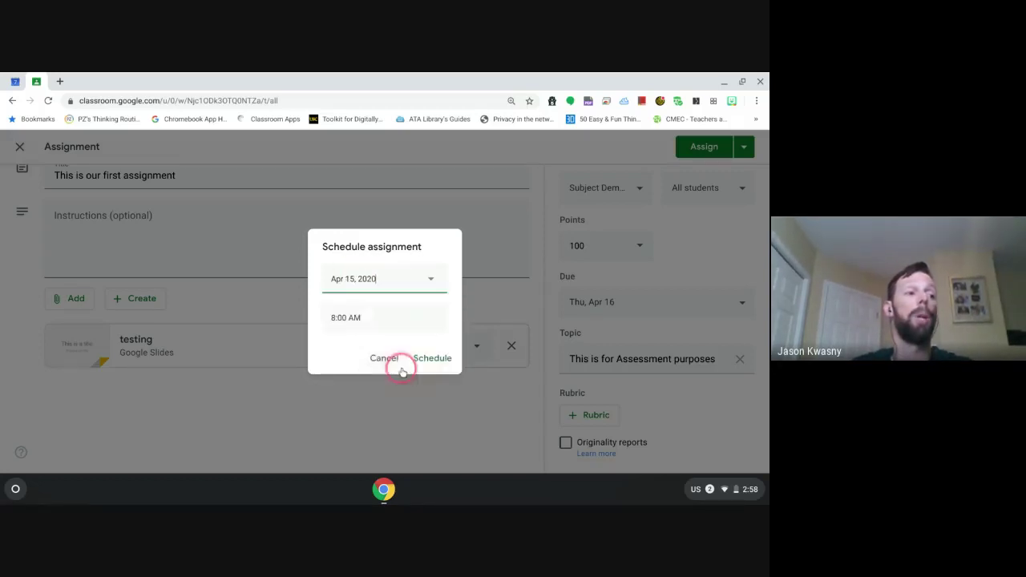
pyautogui.click(358, 316)
pyautogui.write('1 pm')
pyautogui.click(327, 350)
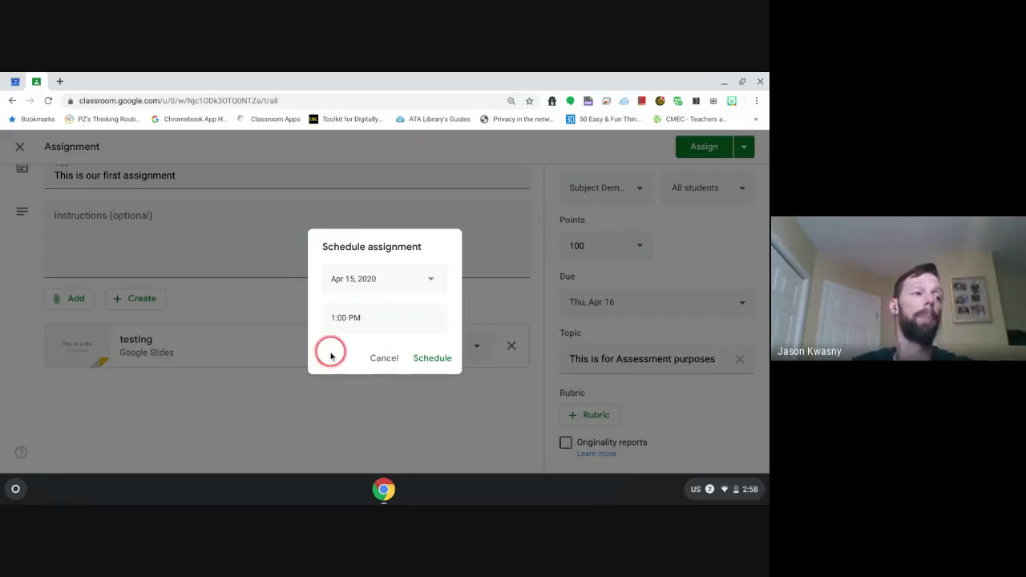
pyautogui.click(423, 358)
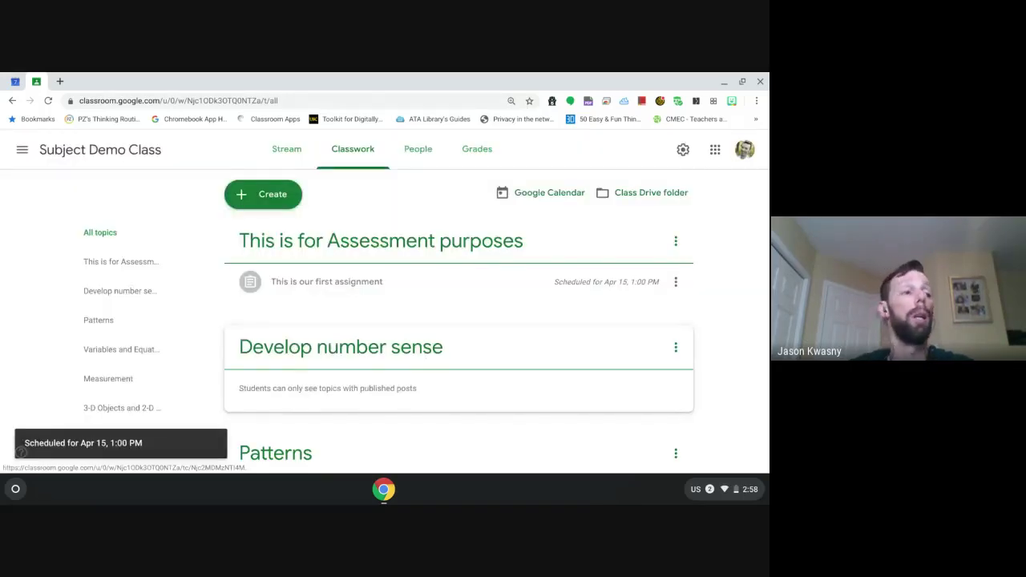
pyautogui.click(453, 309)
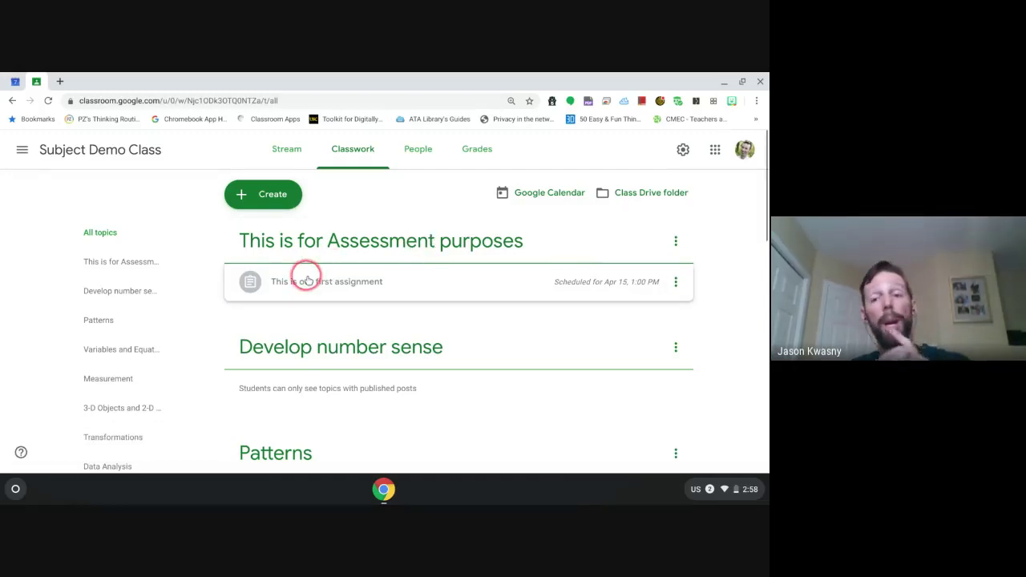
# Create a new material post in Subject Demo Class with the title "Conference Link".
pyautogui.click(262, 197)
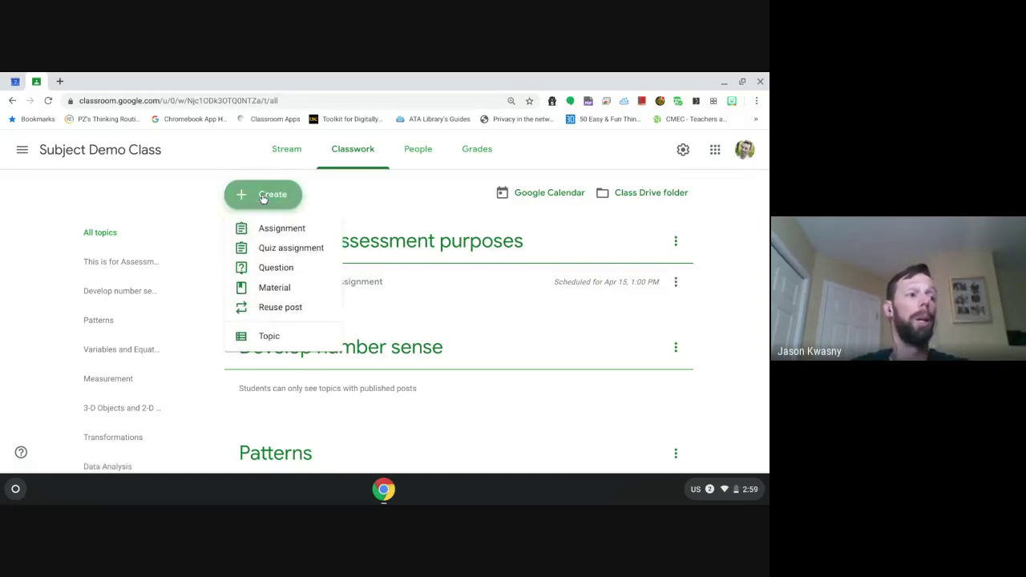
pyautogui.click(273, 289)
pyautogui.click(154, 197)
pyautogui.write('Co')
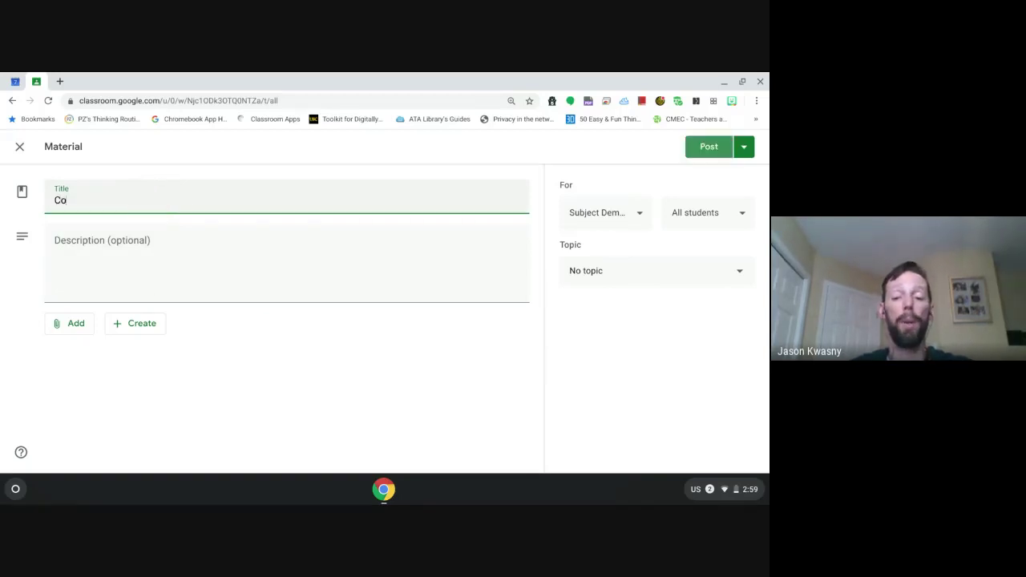
pyautogui.write('nference Link')
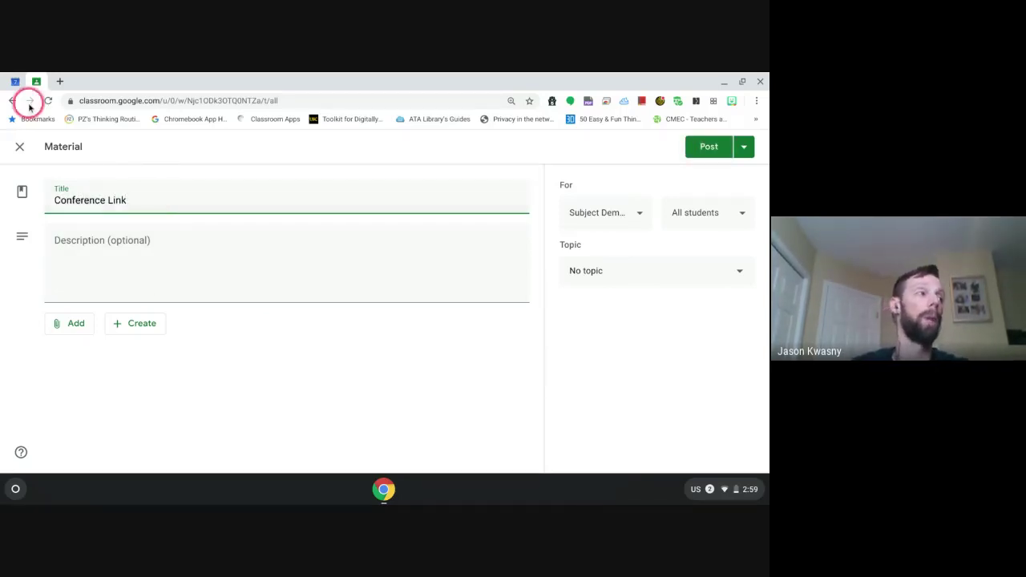
# Copy the Hangouts Meet link from the "New to Google Classroom (Webinar)" event in Google Calendar and return to the Classroom material.
pyautogui.click(14, 81)
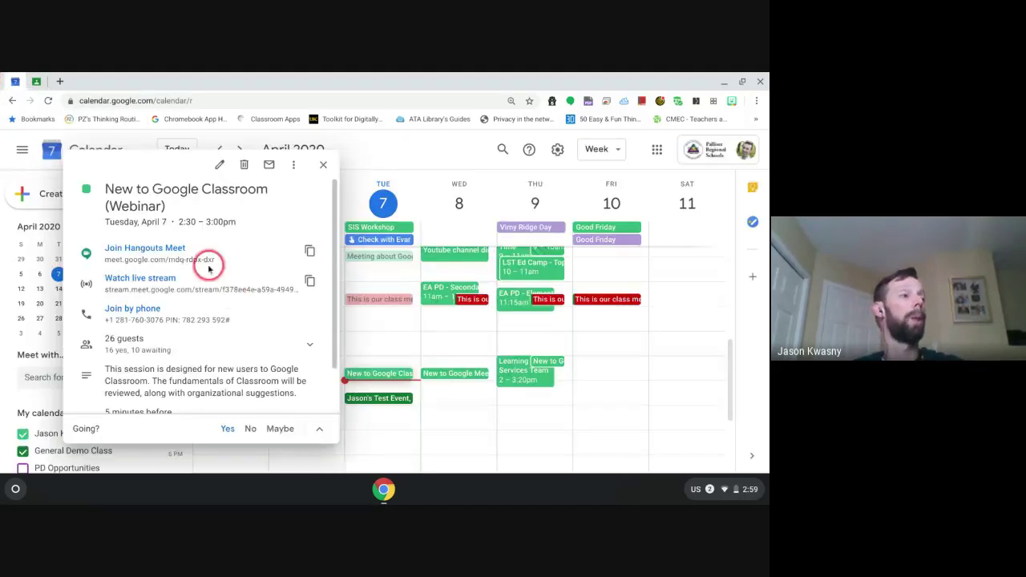
pyautogui.click(310, 251)
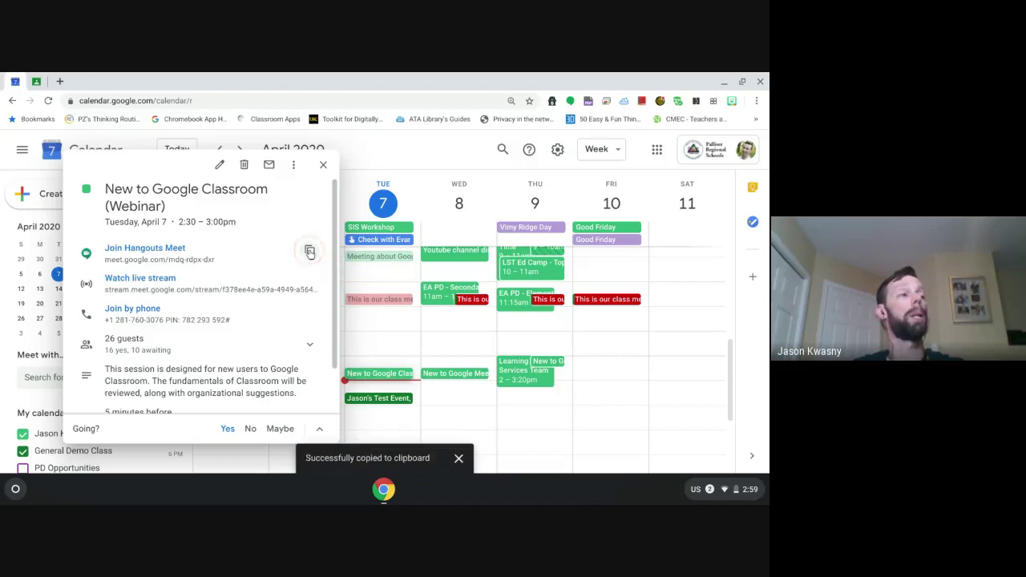
pyautogui.click(36, 81)
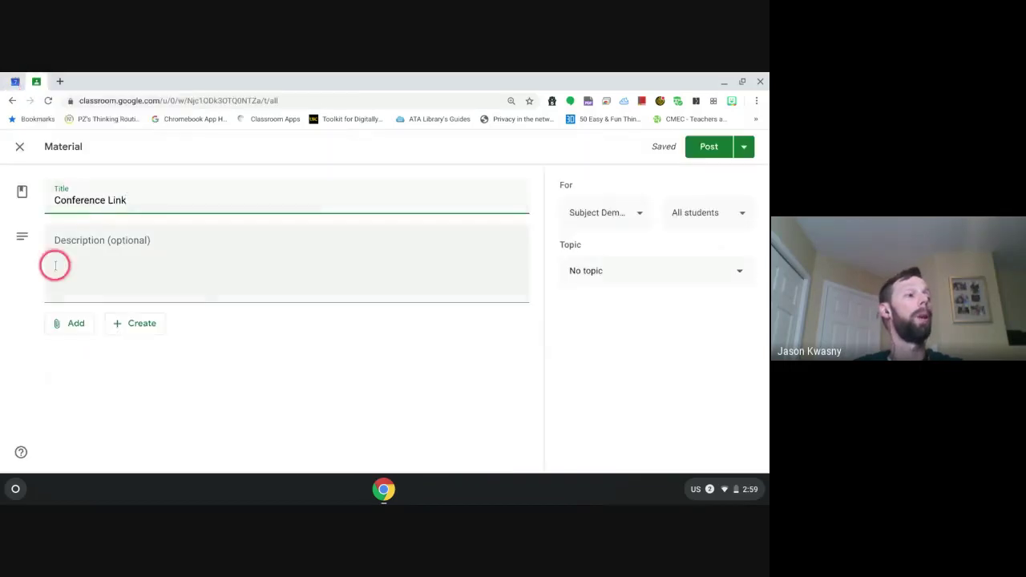
# Enter the description "Join the Meet 5 minutes before class" for the Conference Link material.
pyautogui.click(67, 325)
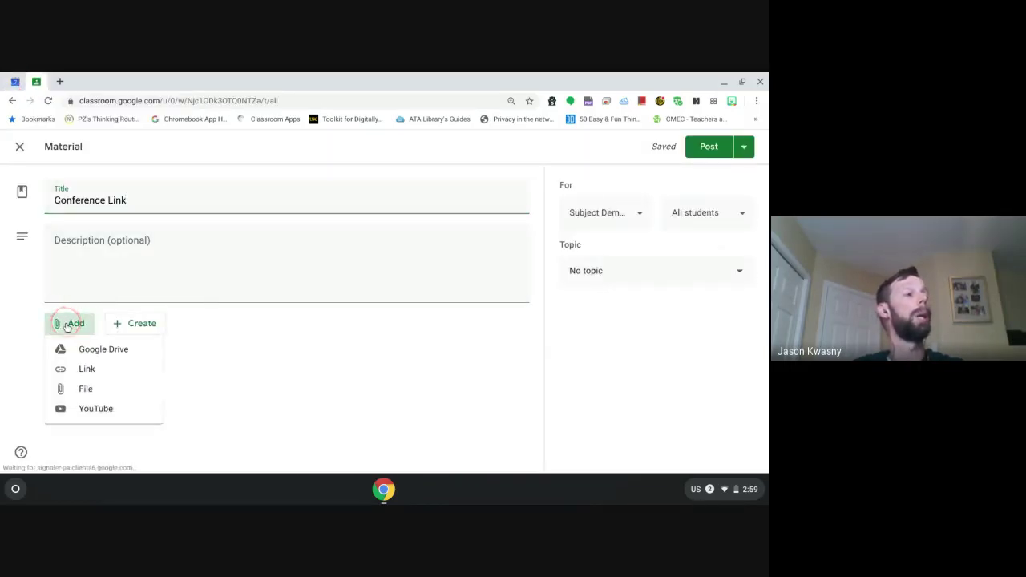
pyautogui.click(95, 239)
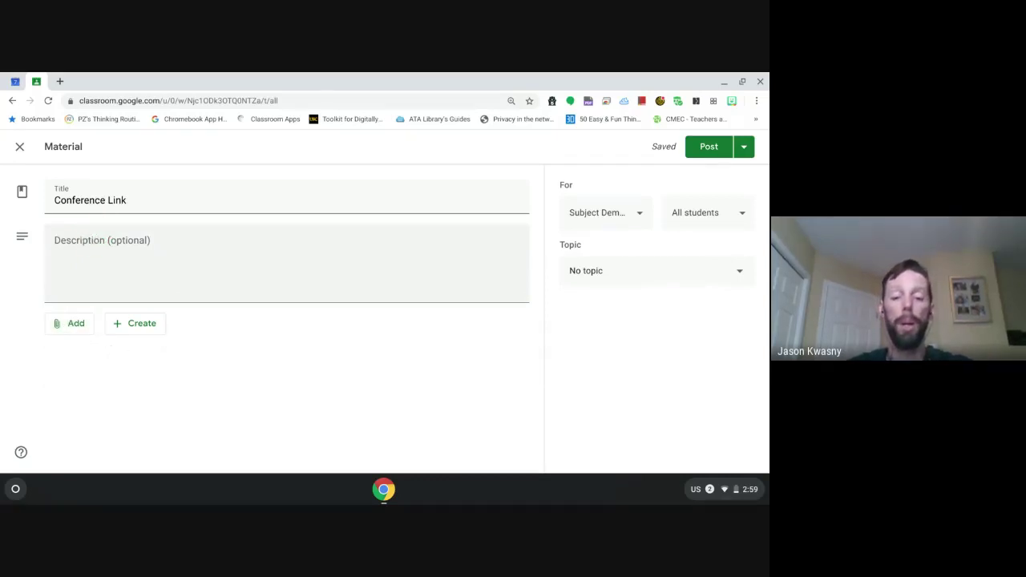
pyautogui.click(95, 245)
pyautogui.write('Jo')
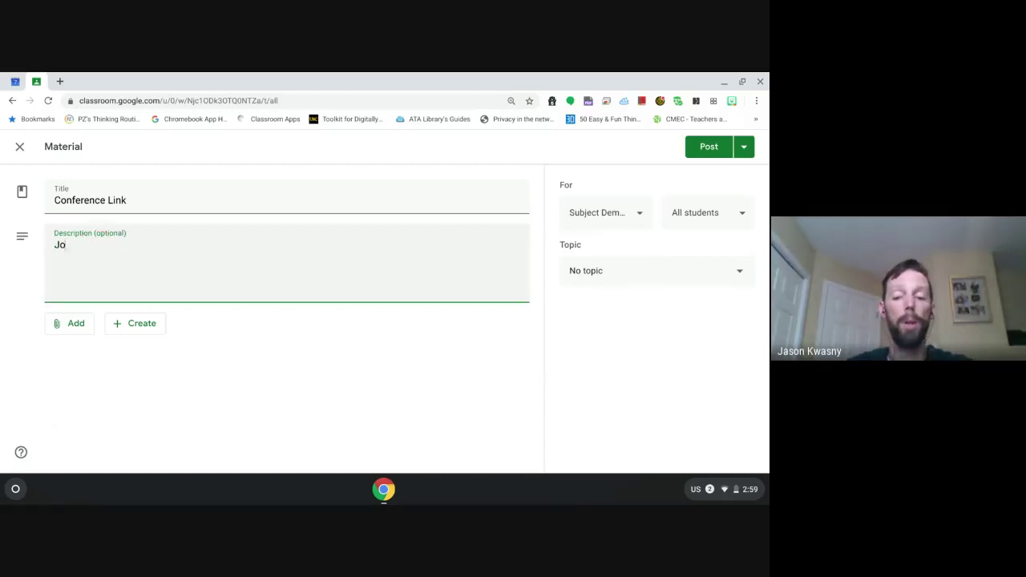
pyautogui.write('in the Me')
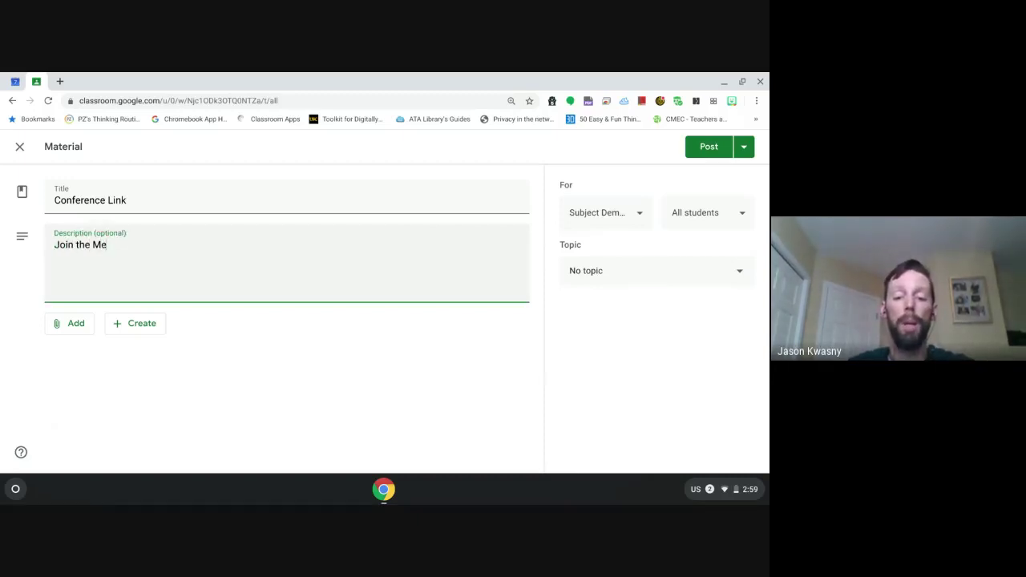
pyautogui.write('et 5 minutes')
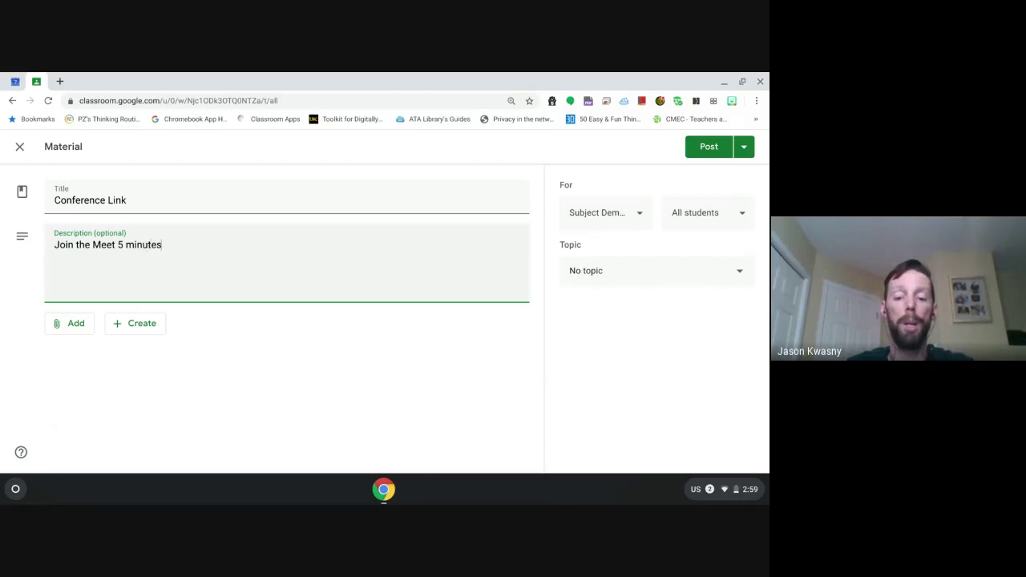
pyautogui.write(' before class')
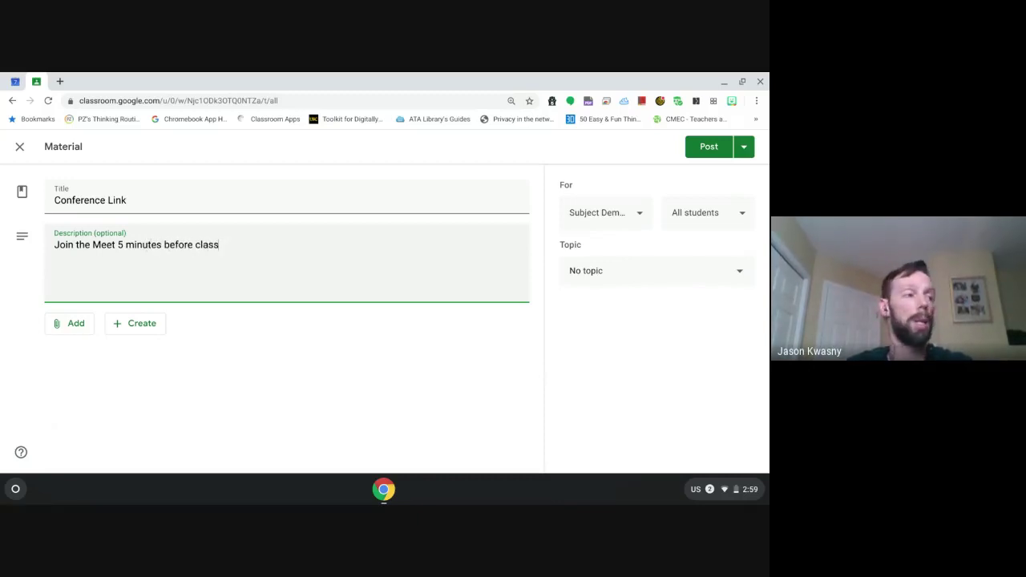
# Attach the copied Google Meet link to the Conference Link material.
pyautogui.click(72, 323)
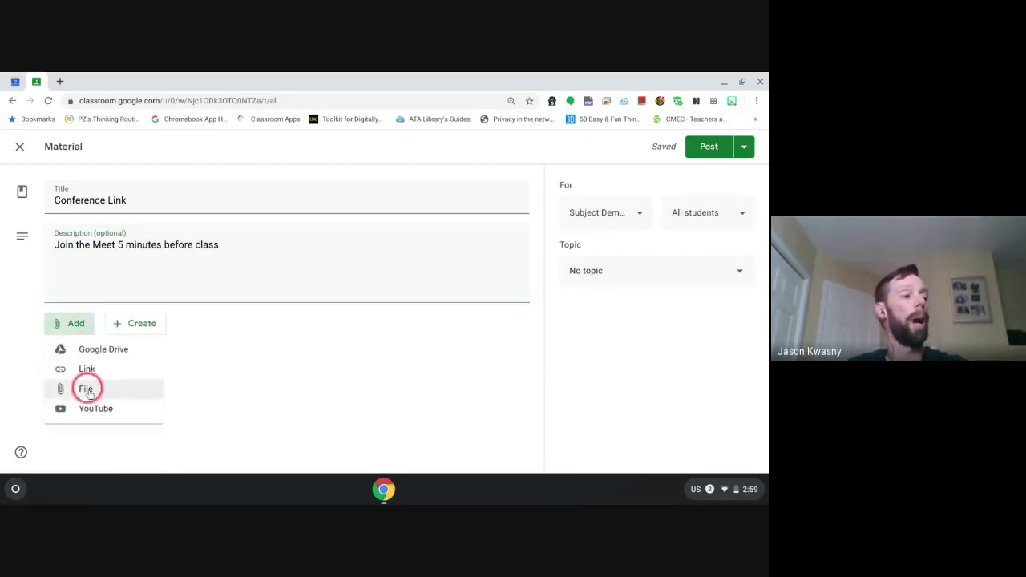
pyautogui.click(104, 368)
pyautogui.click(332, 307)
pyautogui.hotkey('ctrl', 'v')
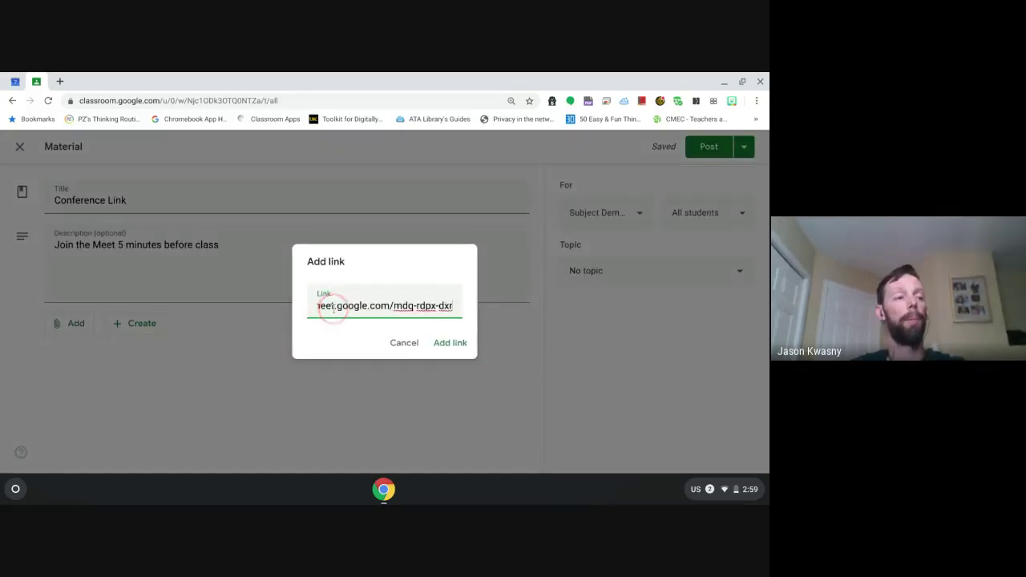
pyautogui.click(449, 342)
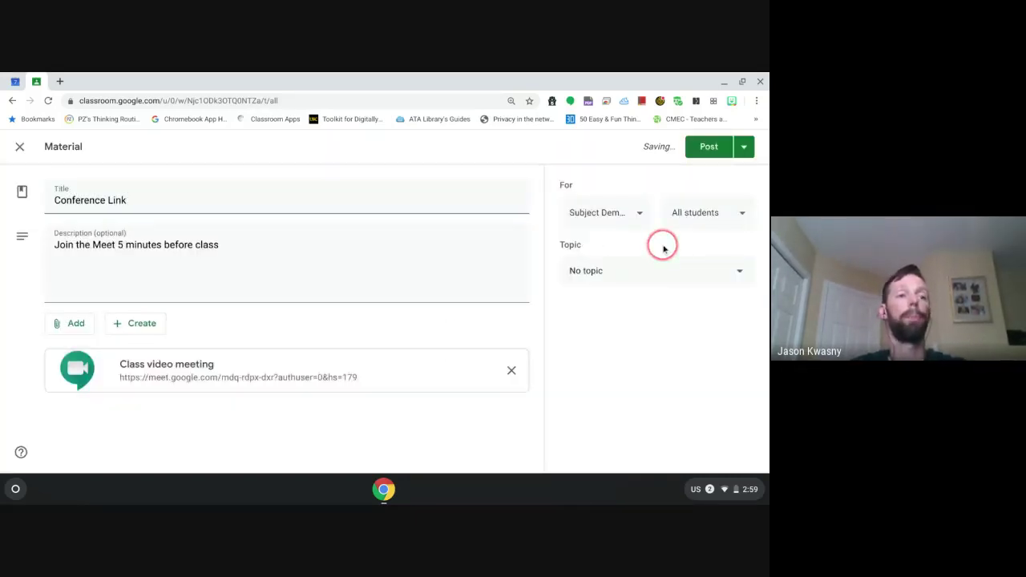
# Assign the topic "This is for Assessment purposes" to the Conference Link material and post it to all students.
pyautogui.click(657, 269)
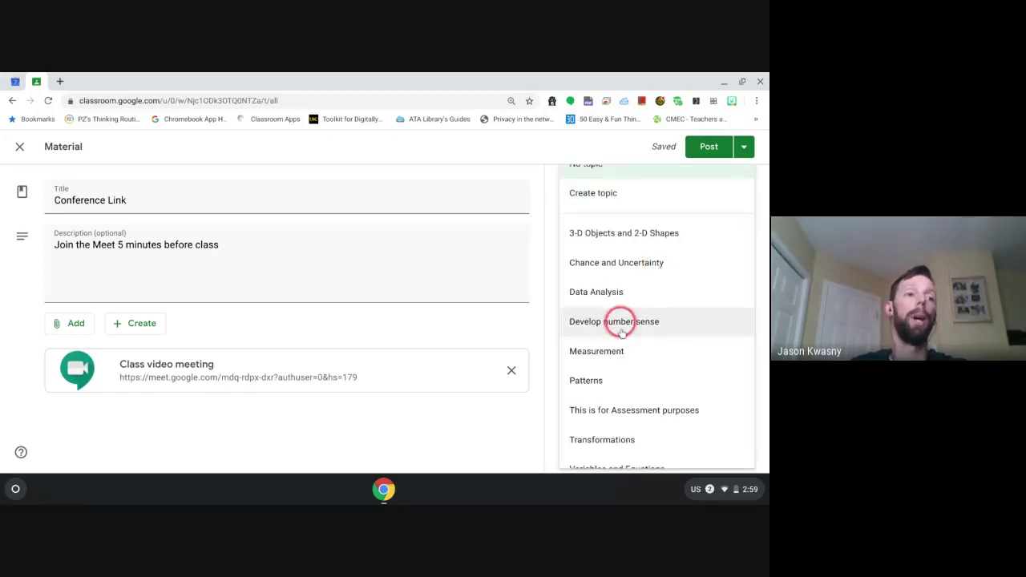
pyautogui.scroll(-1, 619, 362)
pyautogui.scroll(1, 623, 366)
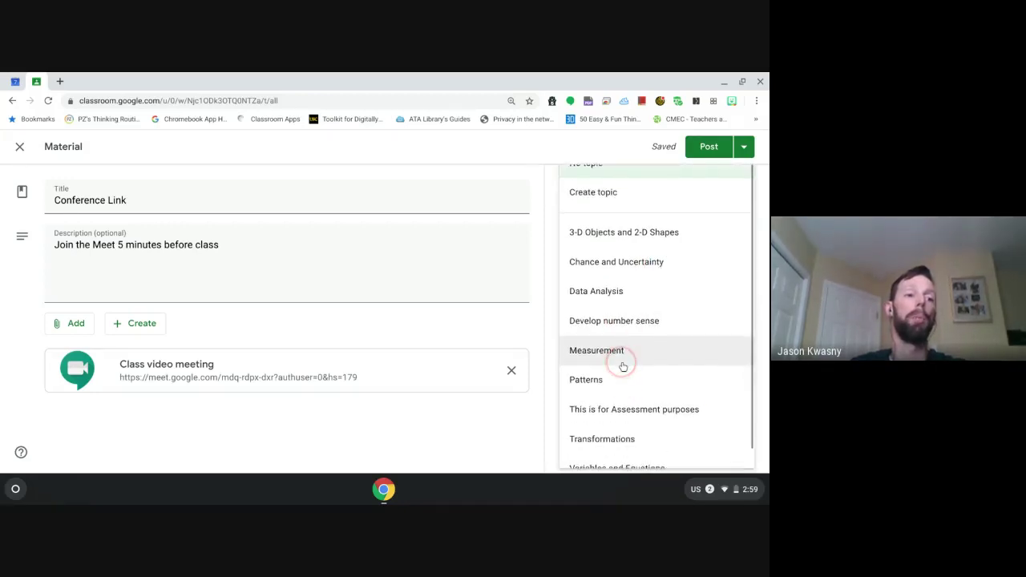
pyautogui.click(622, 409)
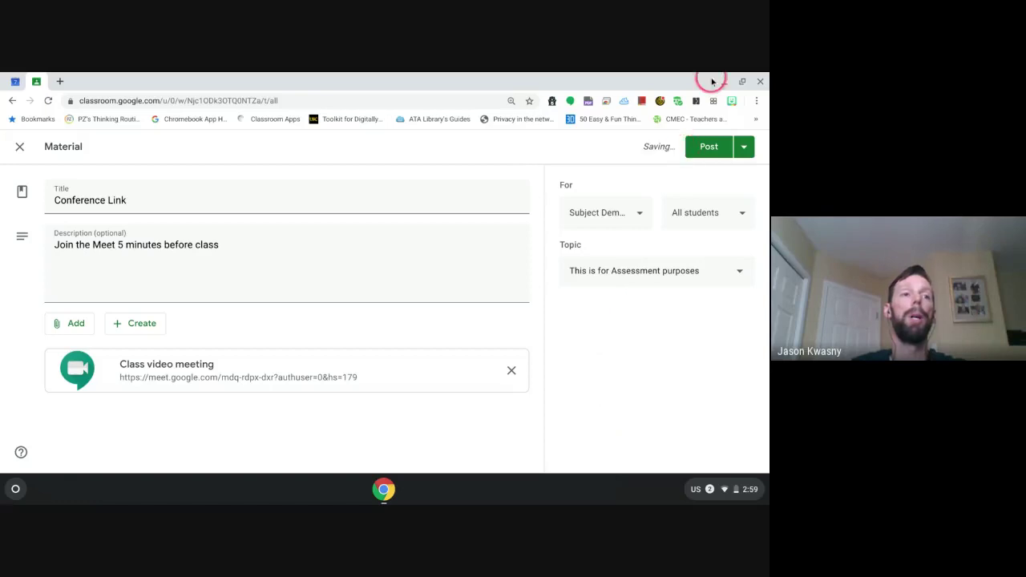
pyautogui.click(703, 147)
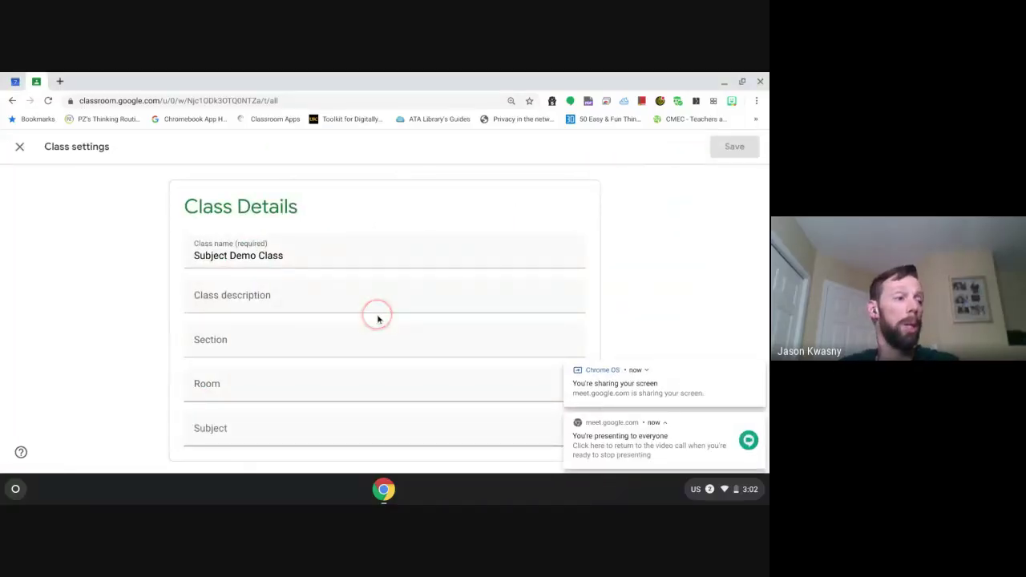
# Set the stream permission of Subject Demo Class to "Only teachers can post or comment" and save the class settings.
pyautogui.scroll(-3, 378, 319)
pyautogui.scroll(-1, 378, 319)
pyautogui.click(501, 254)
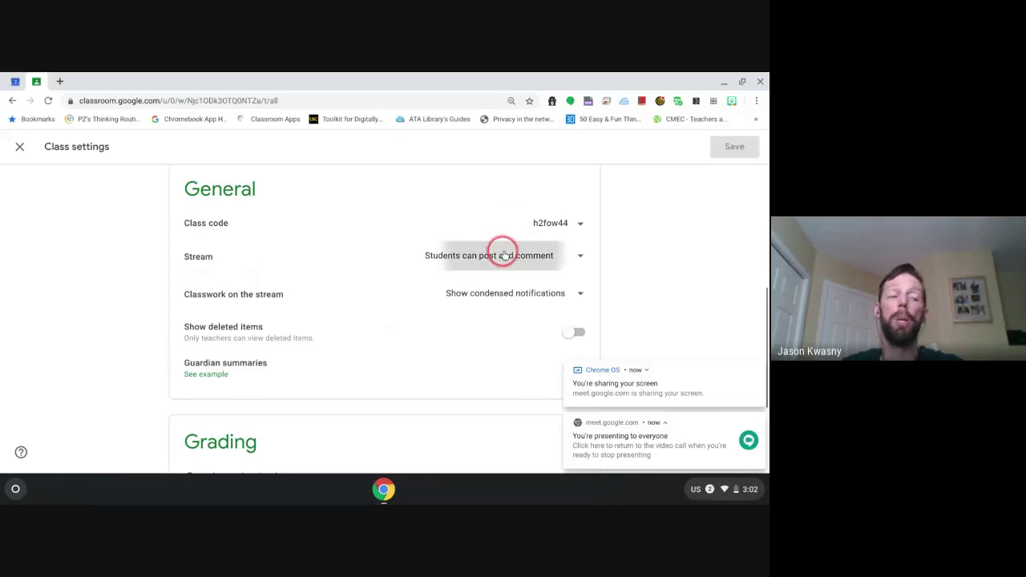
pyautogui.click(488, 316)
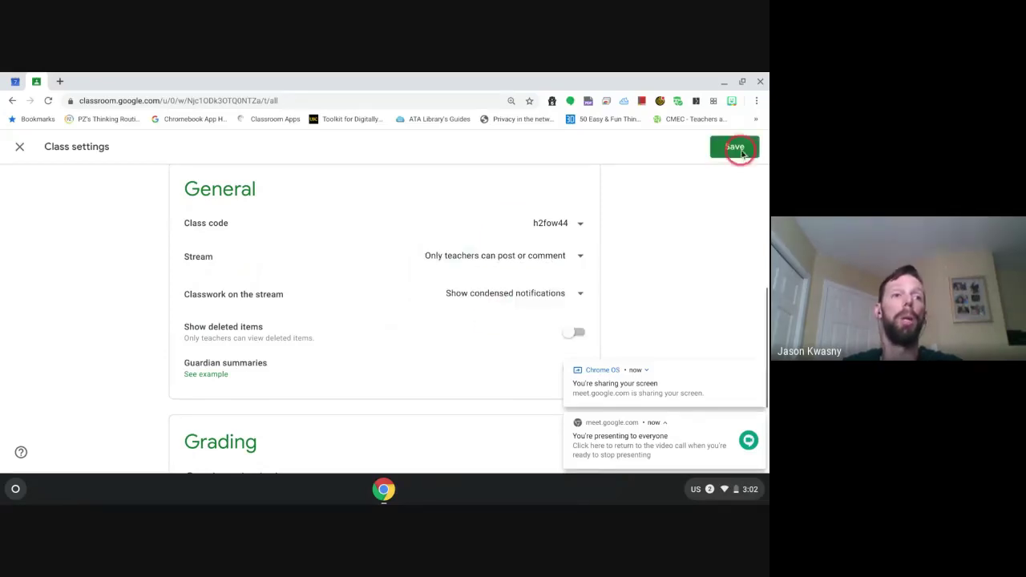
pyautogui.click(752, 144)
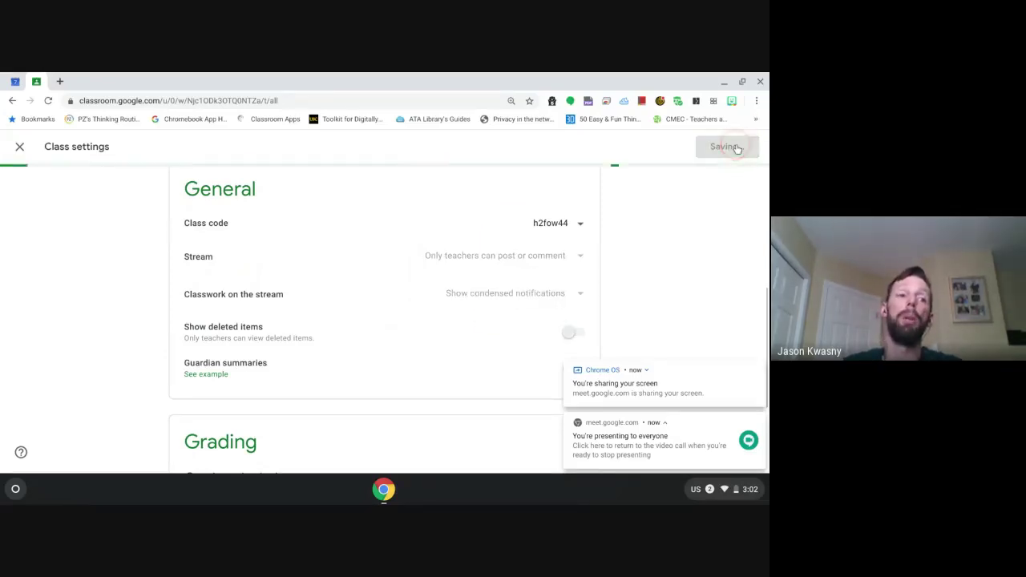